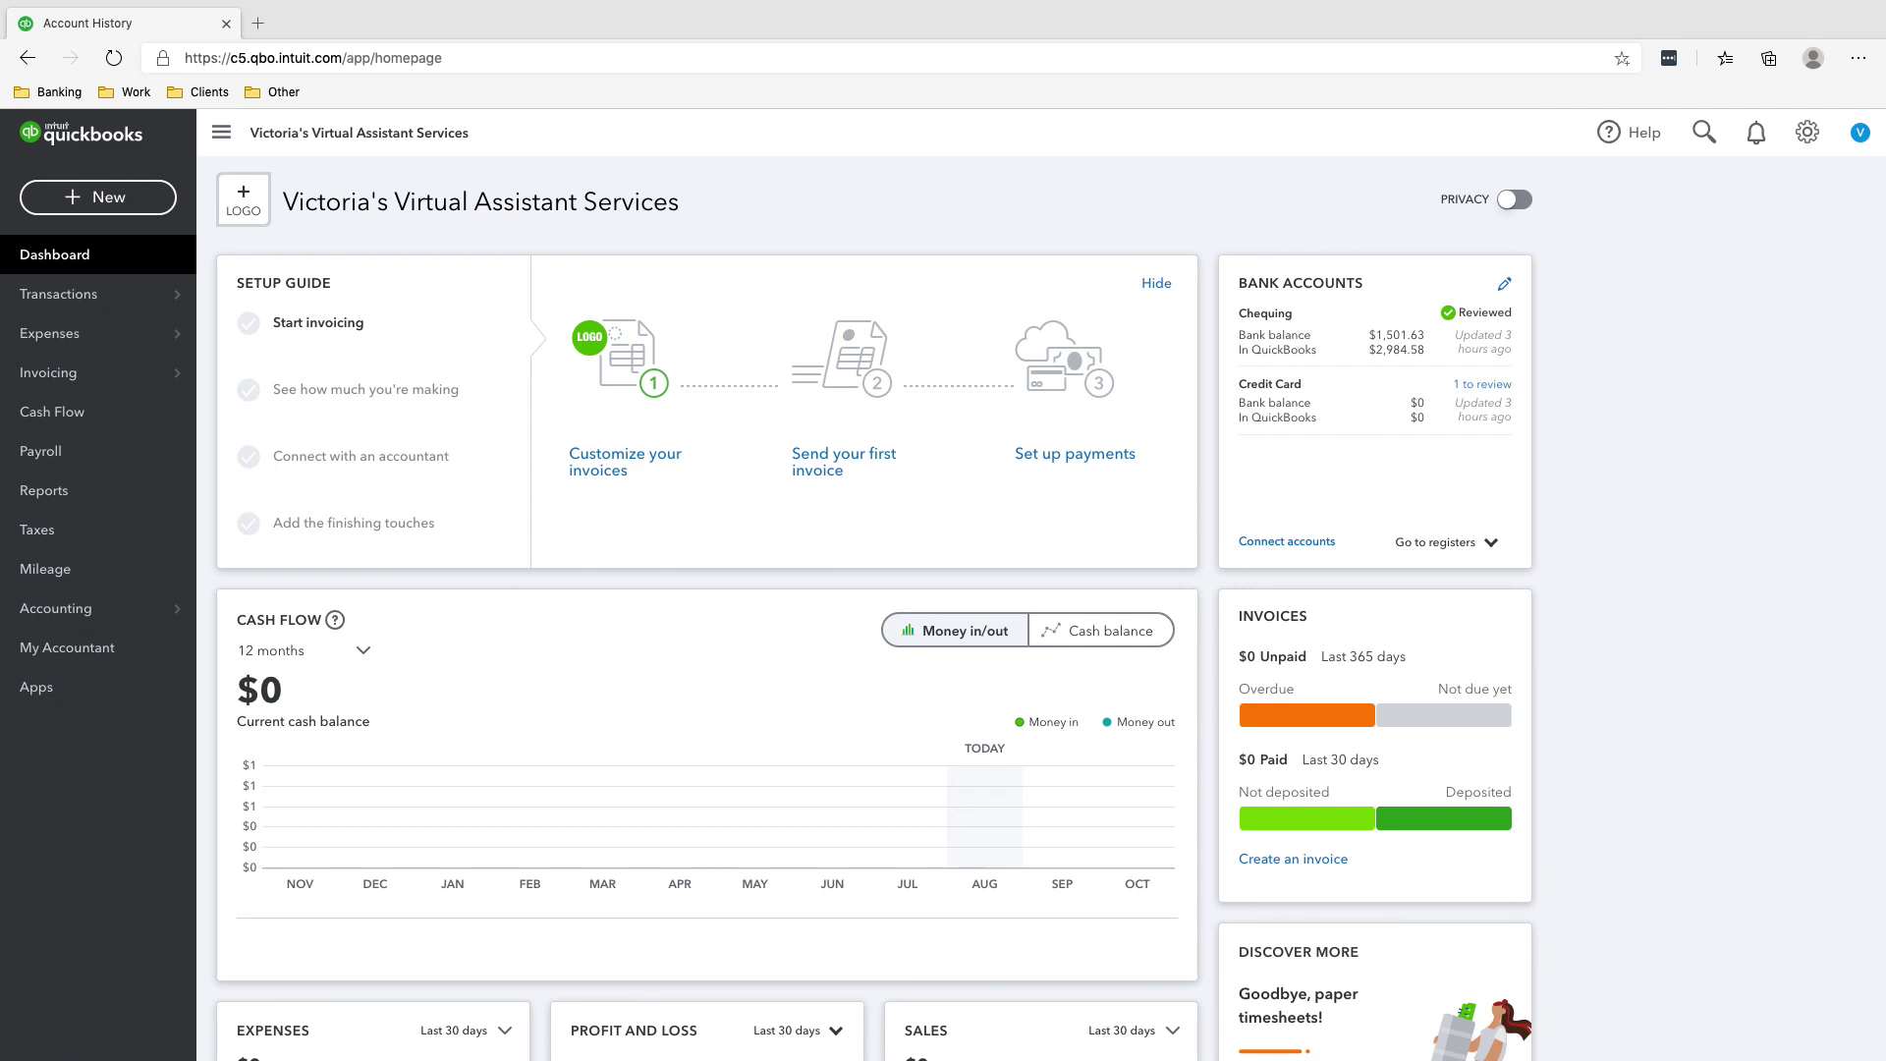
# Step: Start a new expense paid from Chequing with SquareSpace as the payee
pyautogui.click(98, 196)
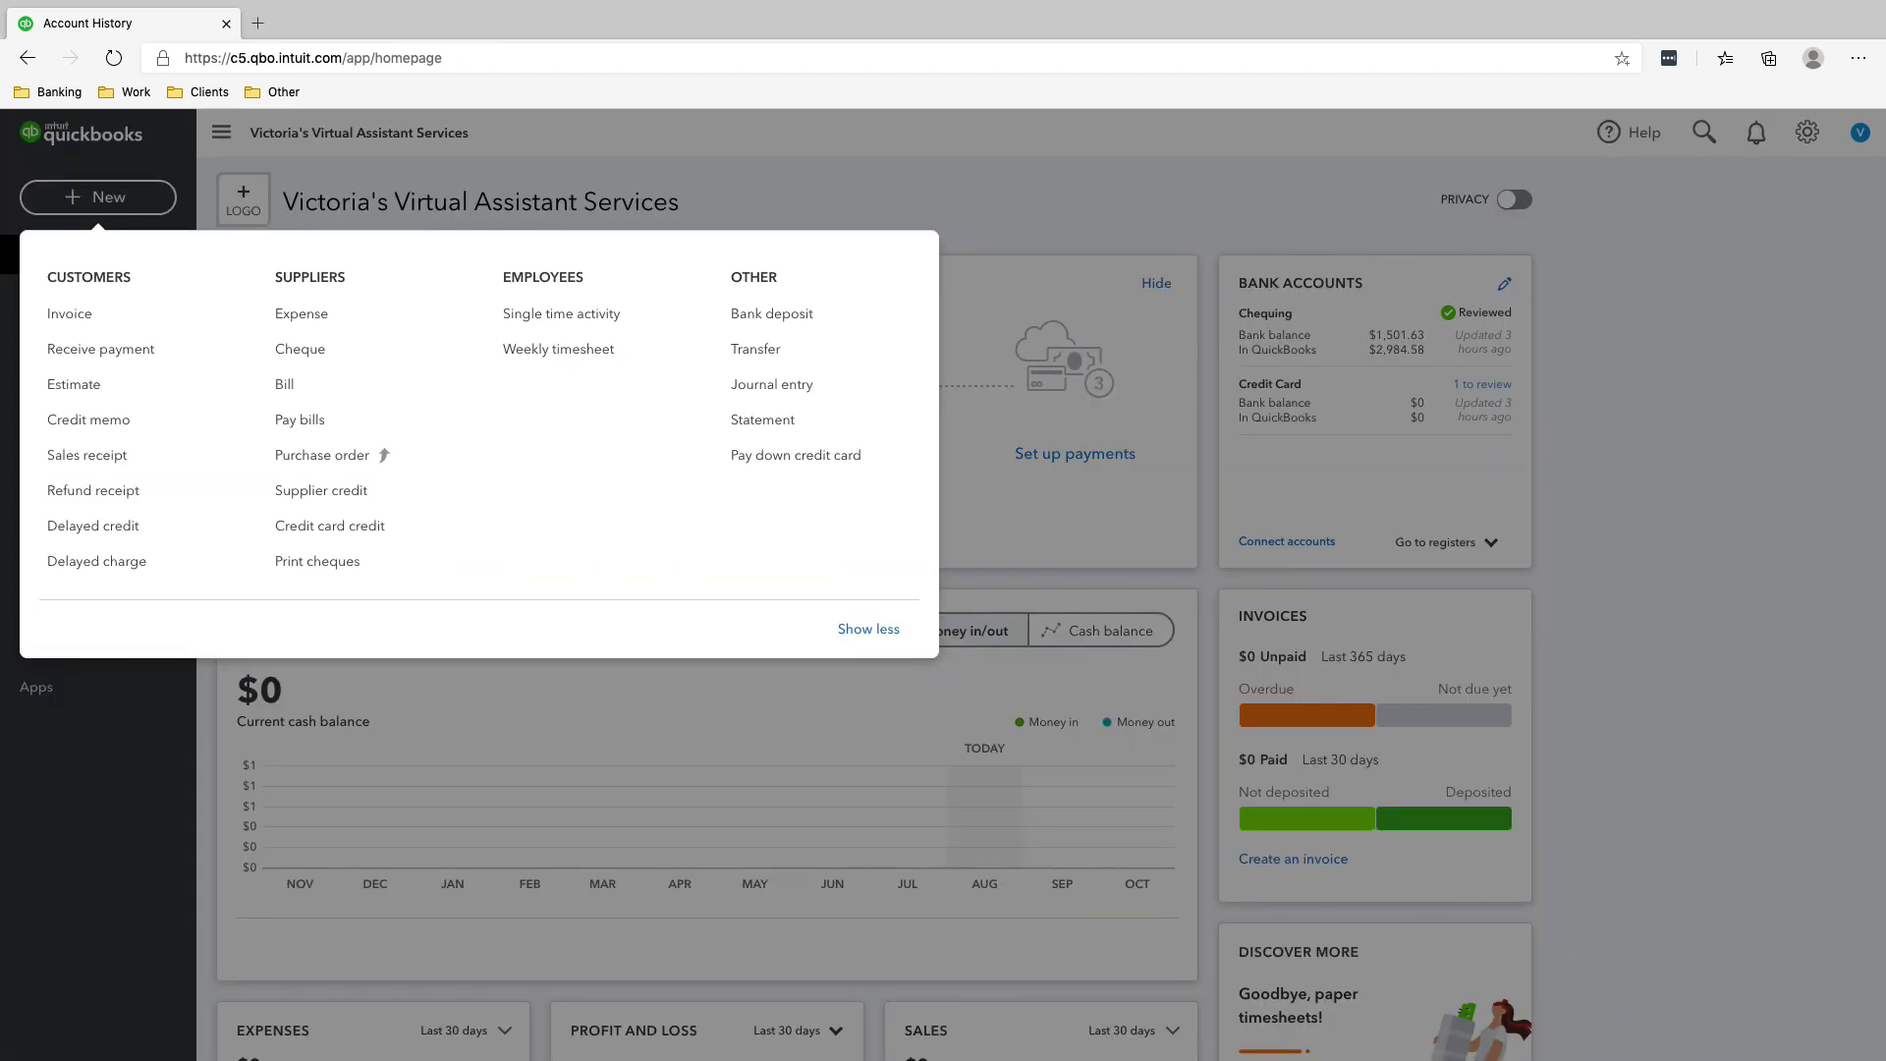
pyautogui.click(296, 316)
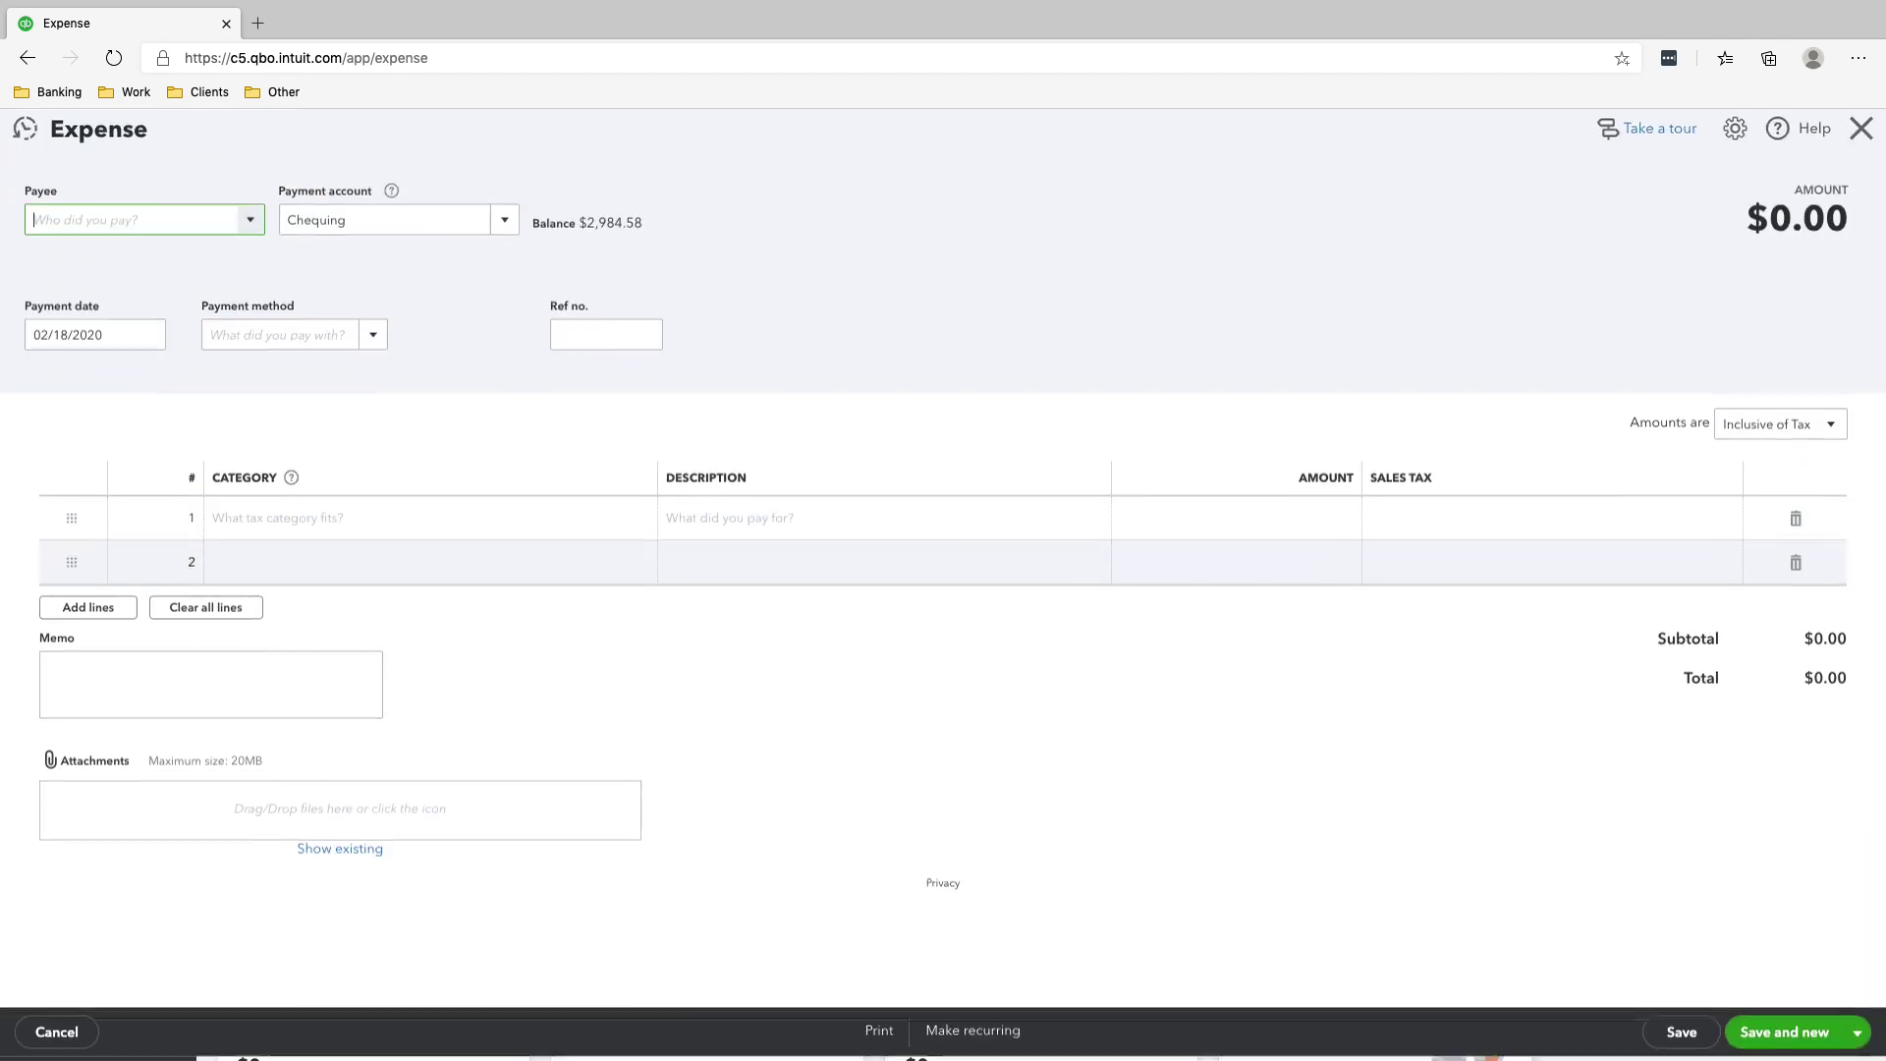
pyautogui.write('SquareSpace')
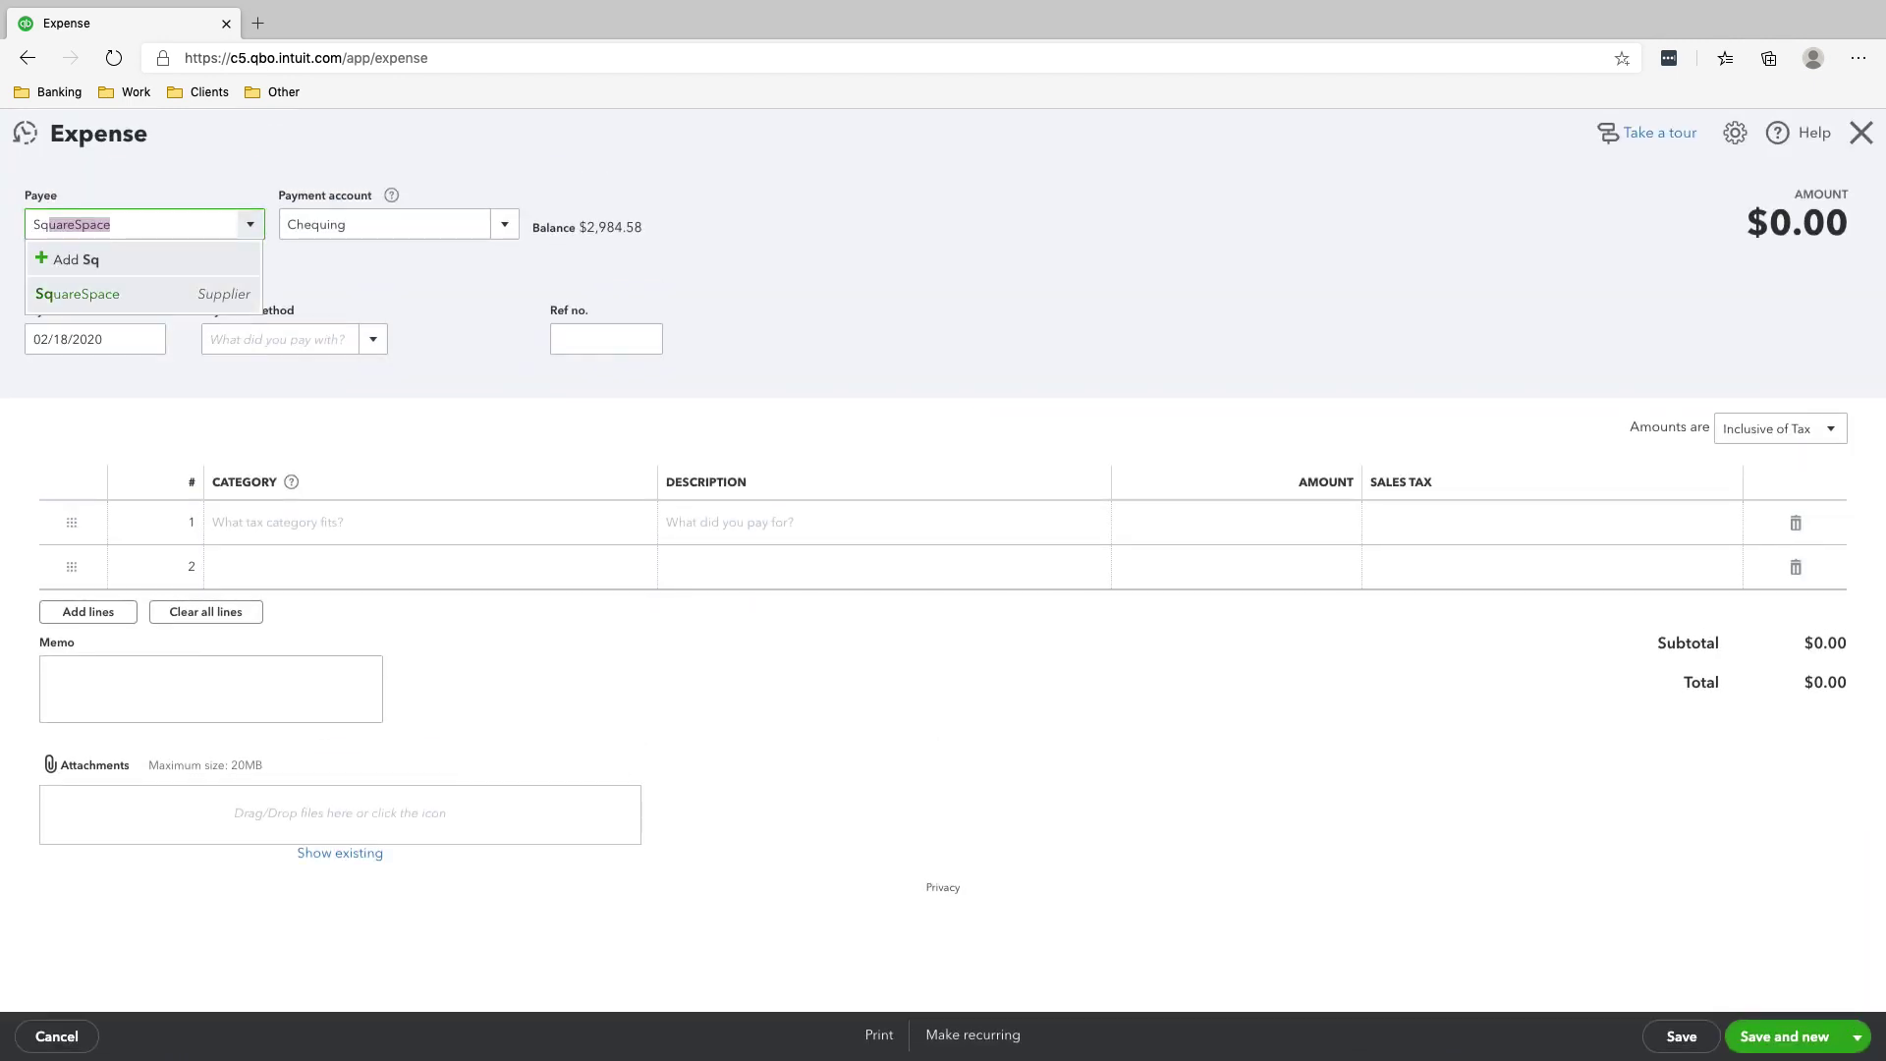
pyautogui.press('Return')
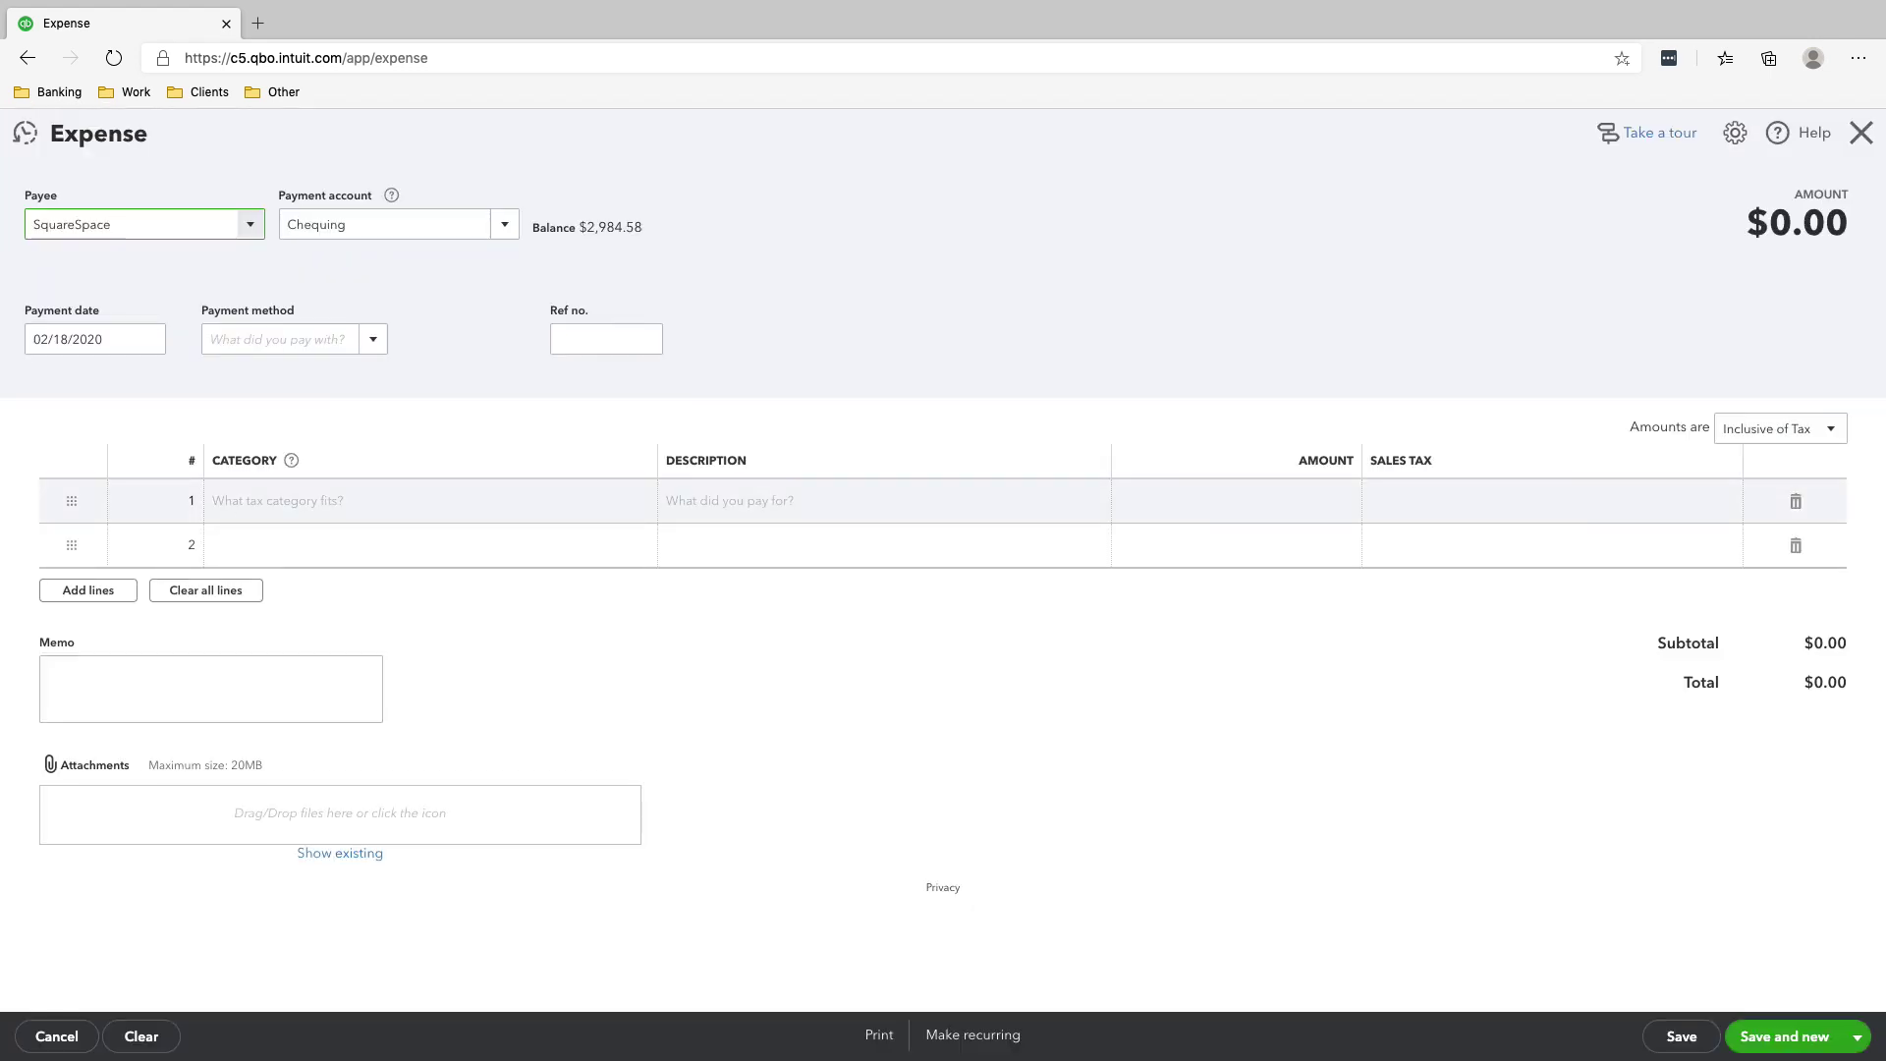
# Step: Enter a Software Subscriptions Expense line of 4.84 with Zero-rated sales tax, save the expense and close the form
pyautogui.click(422, 501)
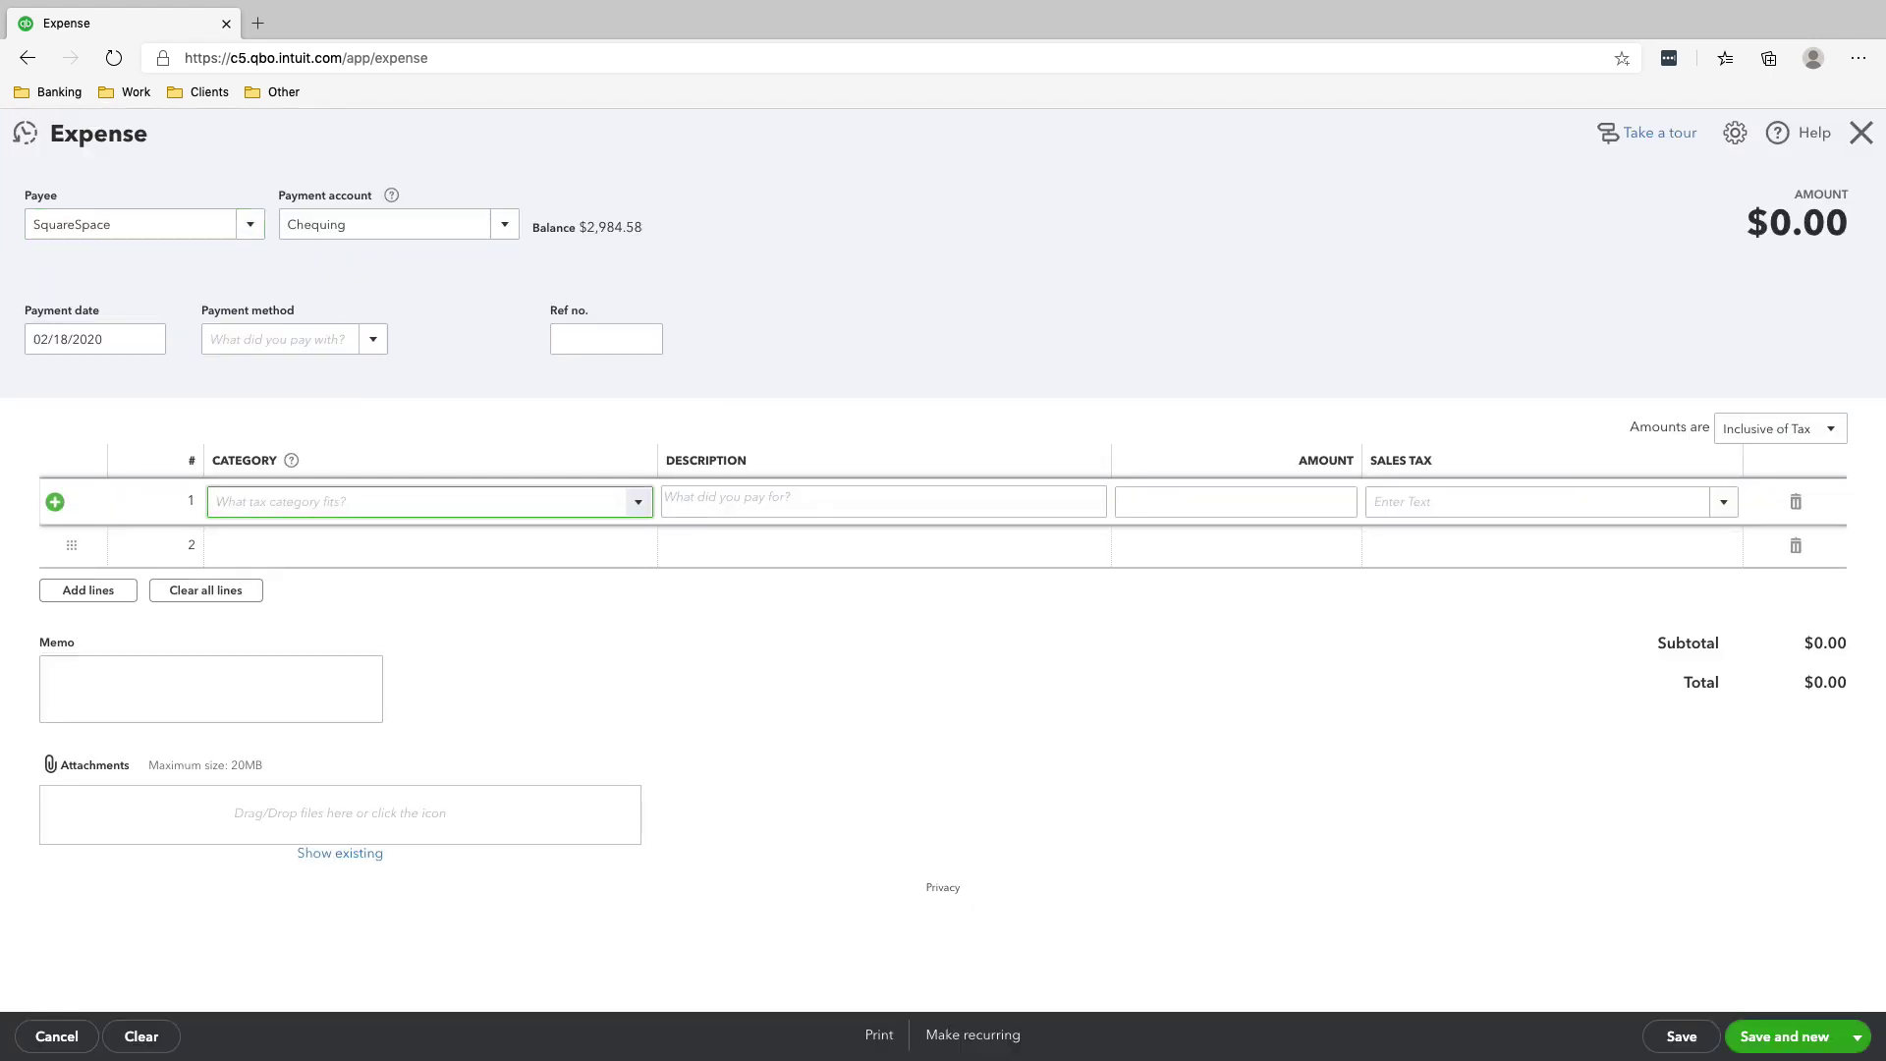
pyautogui.write('Software Subscriptions Expense')
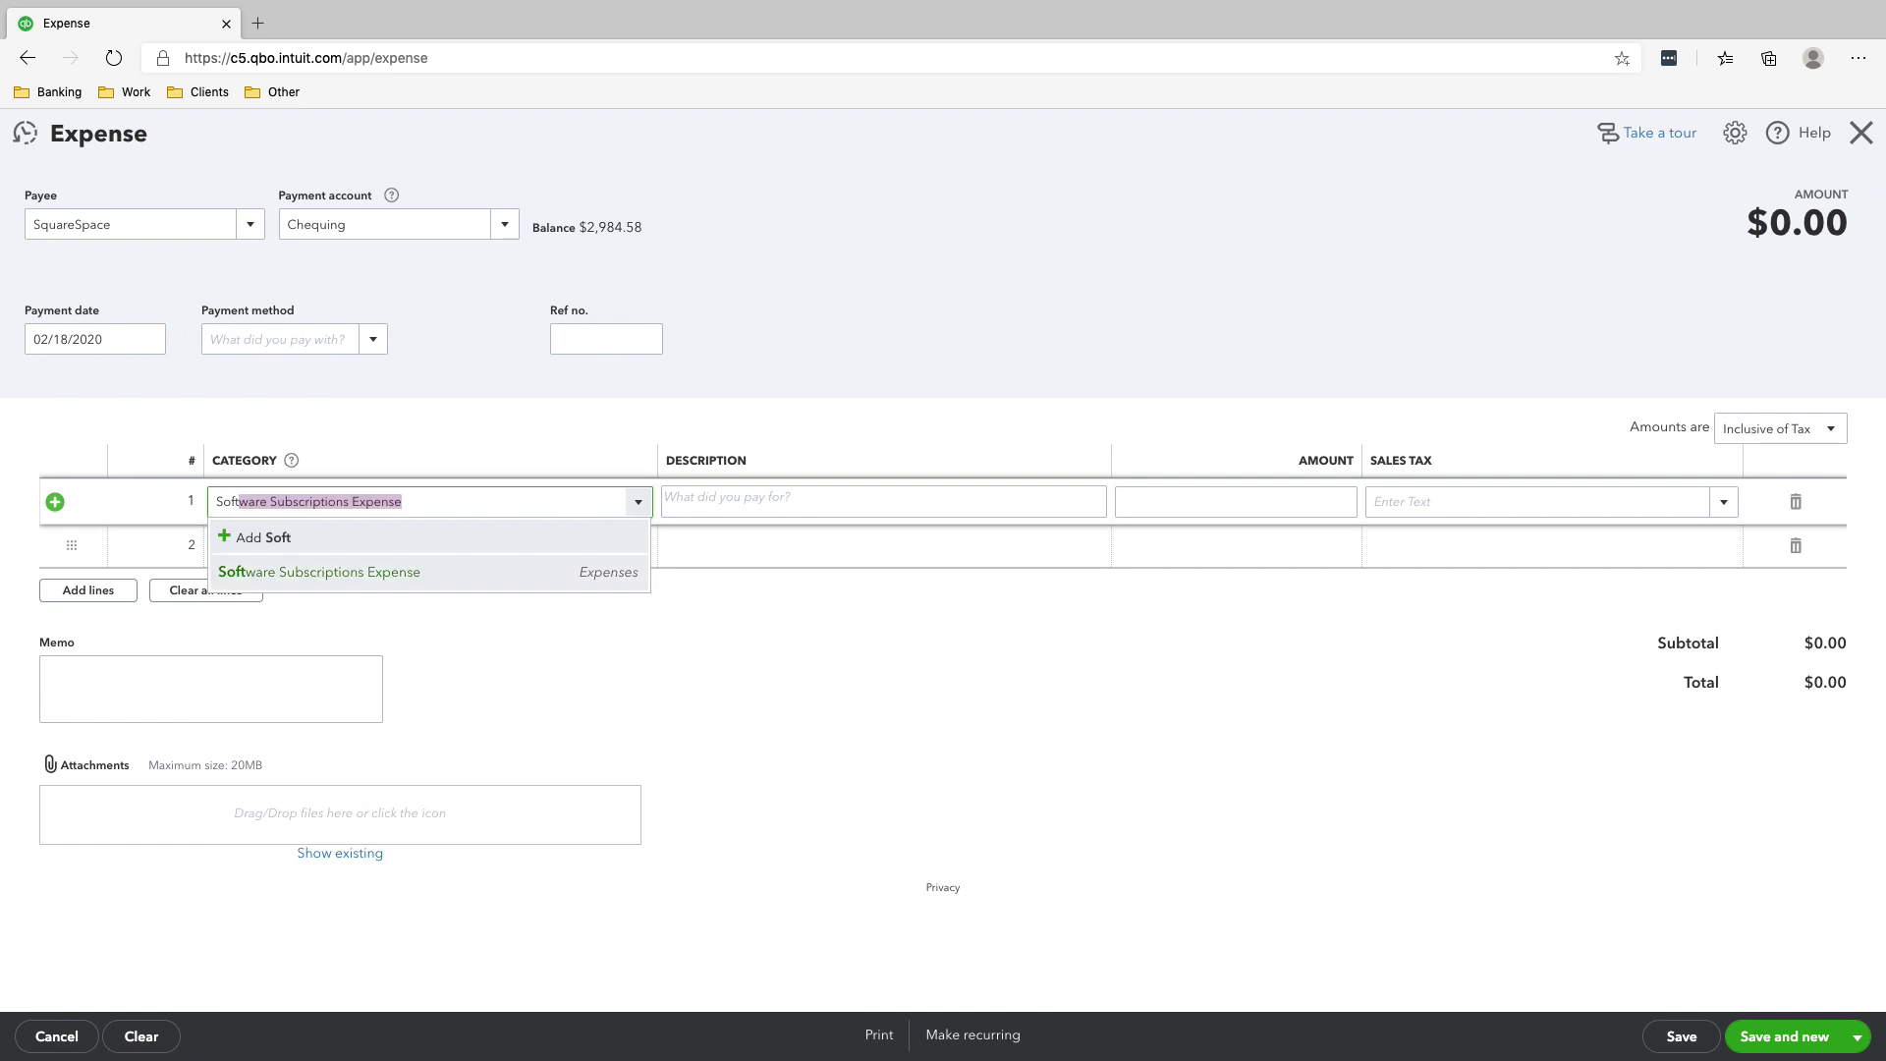
pyautogui.press('Return')
pyautogui.click(1235, 502)
pyautogui.write('4.84')
pyautogui.press('Tab')
pyautogui.write('Z')
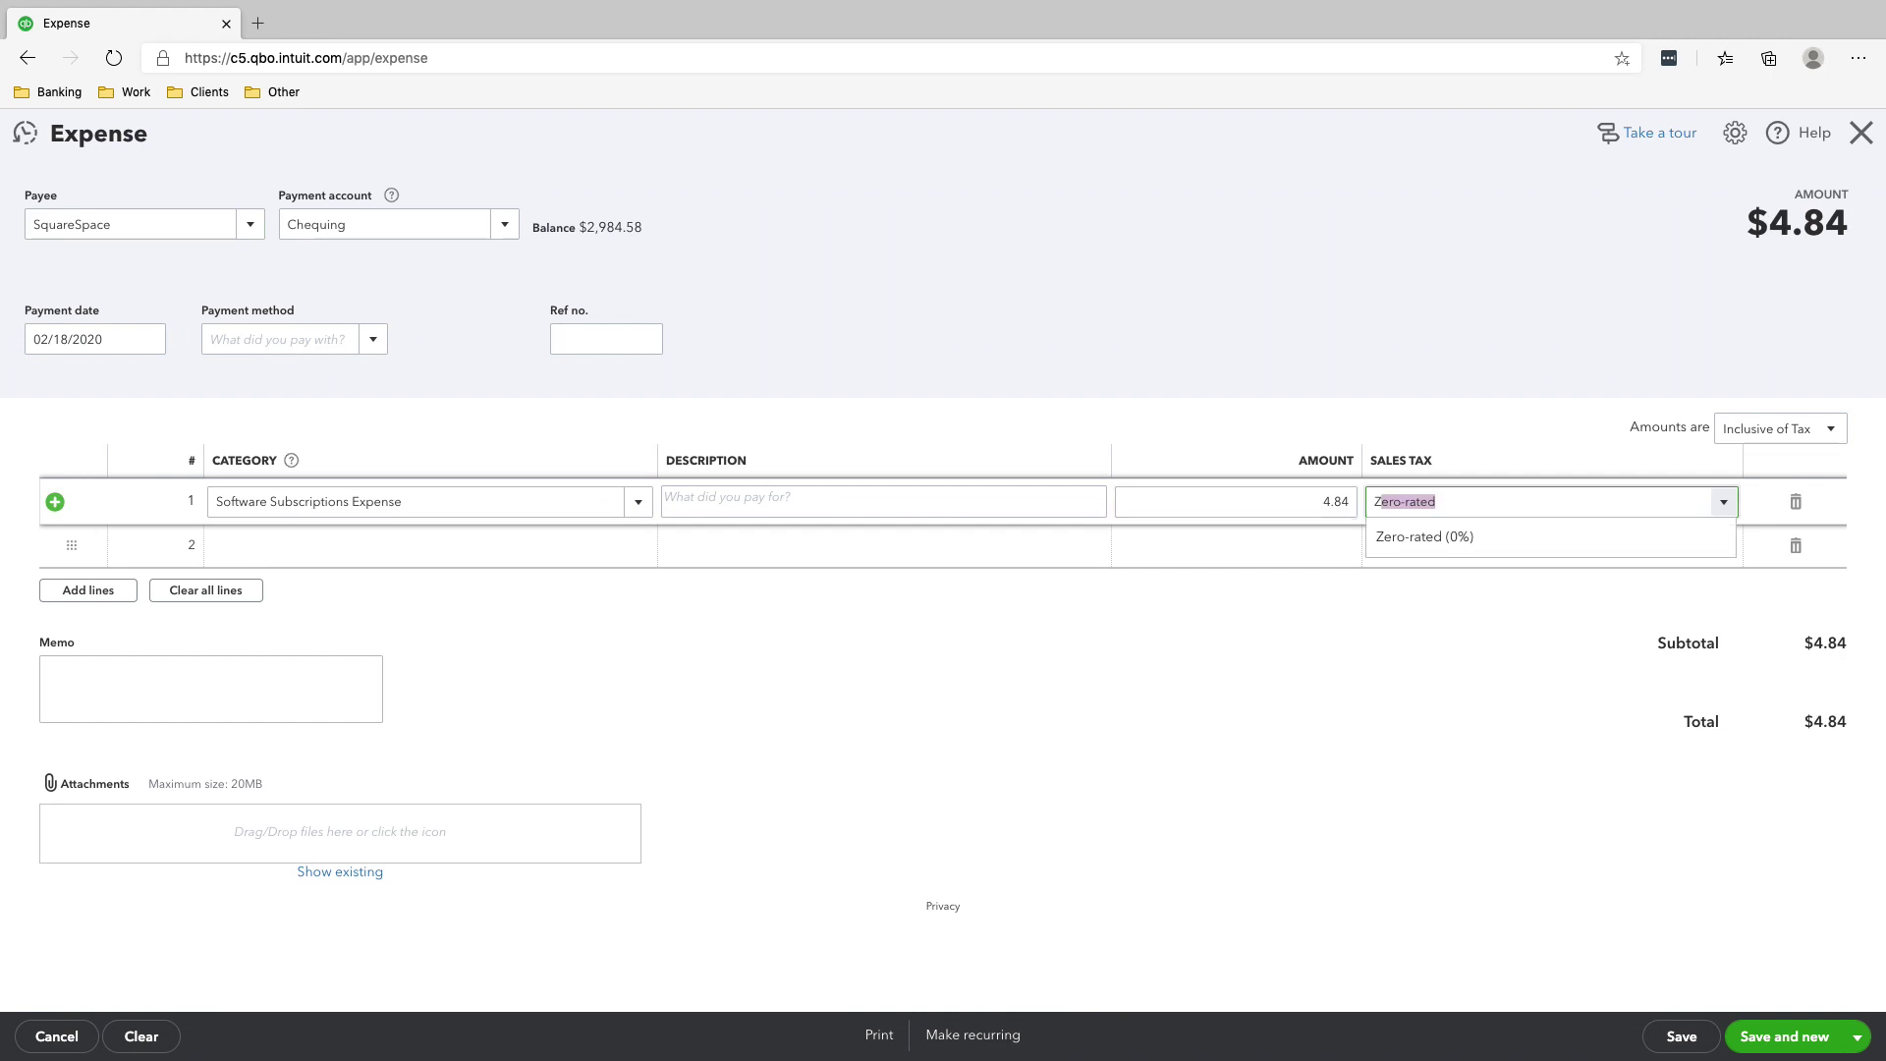
pyautogui.click(1424, 537)
pyautogui.click(1394, 687)
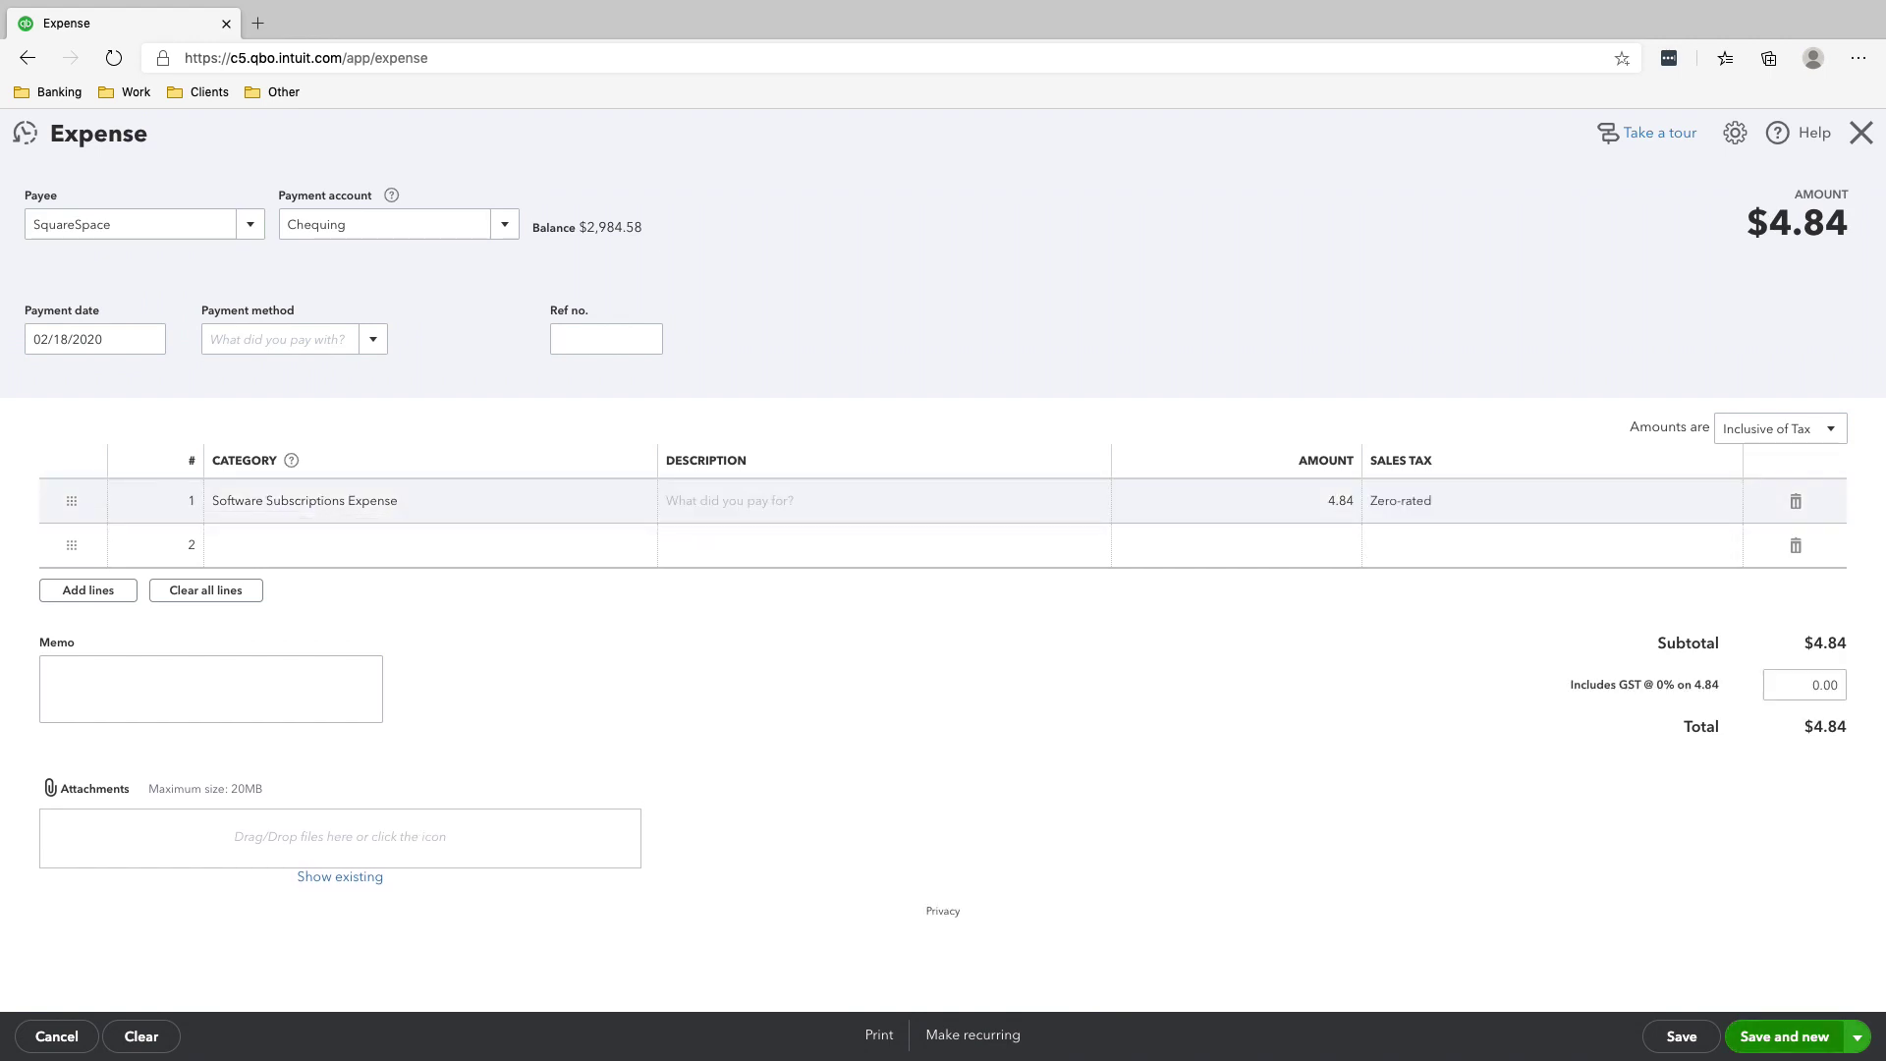
pyautogui.hotkey('ctrl', 'alt', 's')
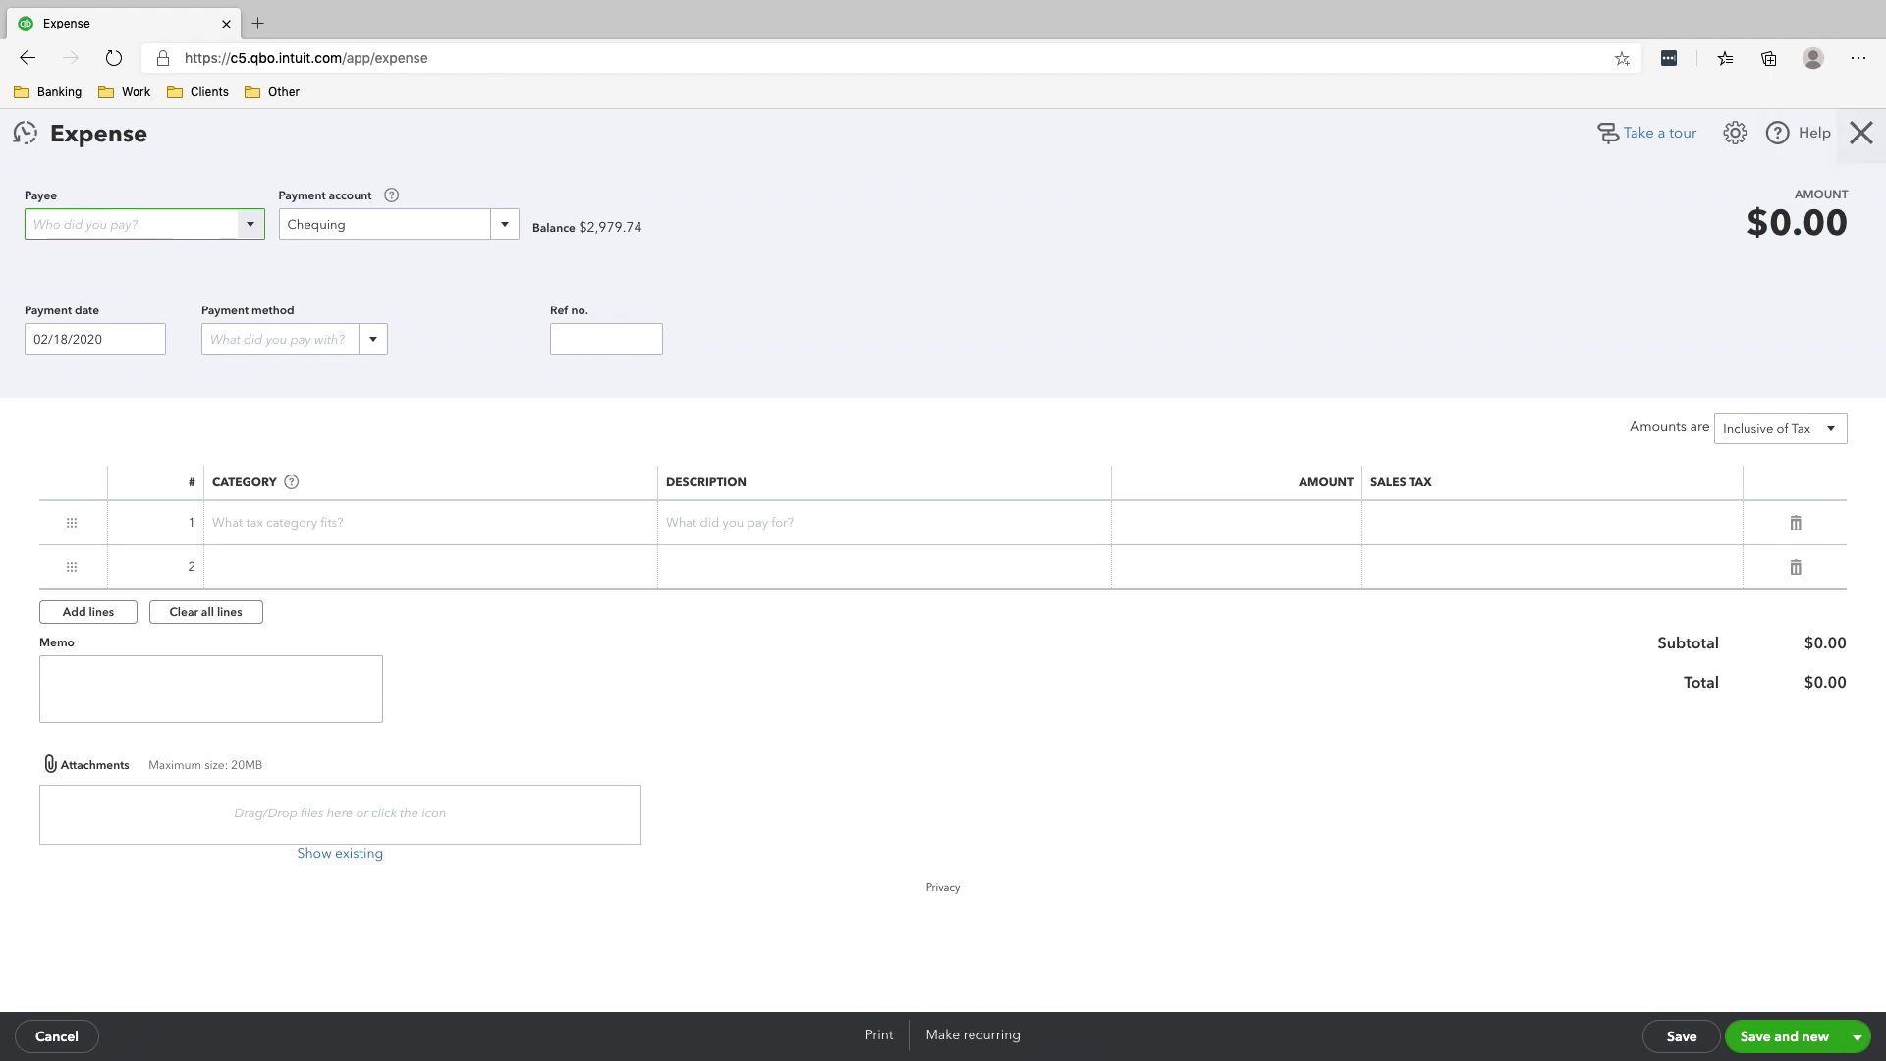
pyautogui.click(1861, 132)
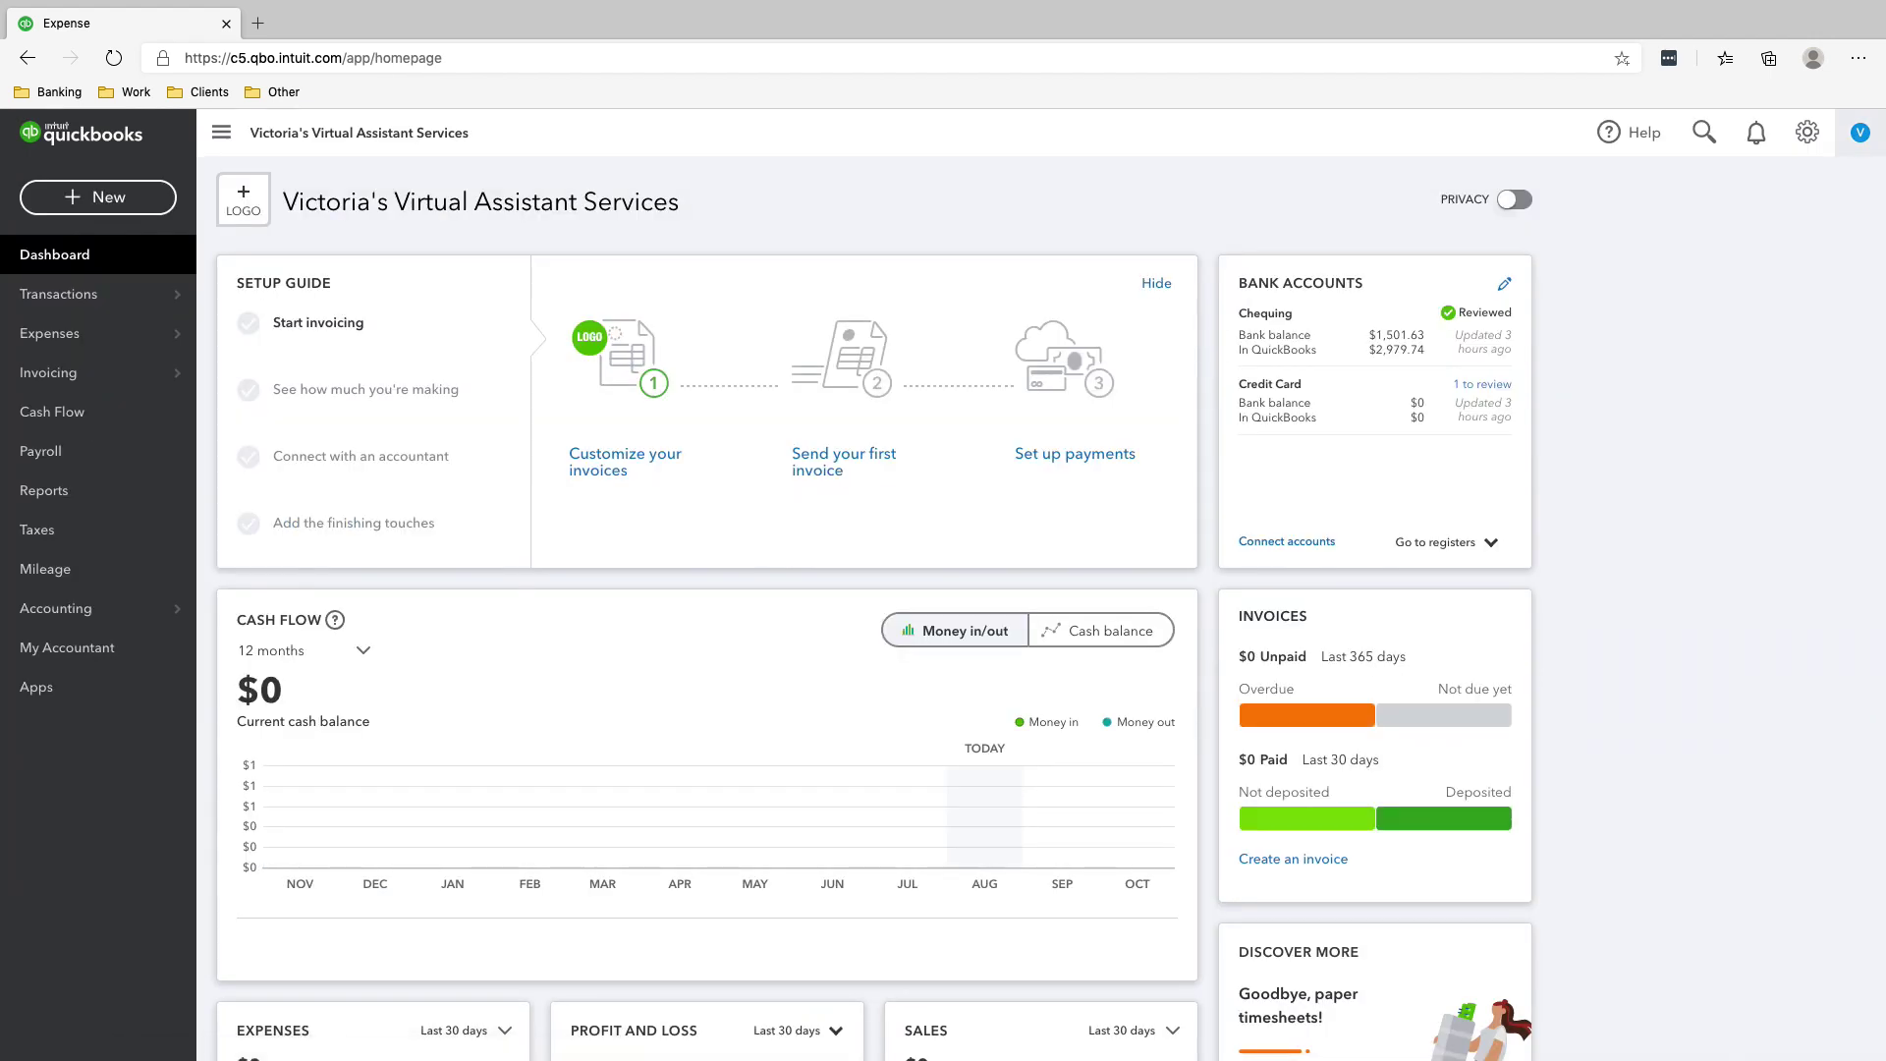
# Step: Open bill payment and select the open Bell bill for full payment
pyautogui.click(98, 197)
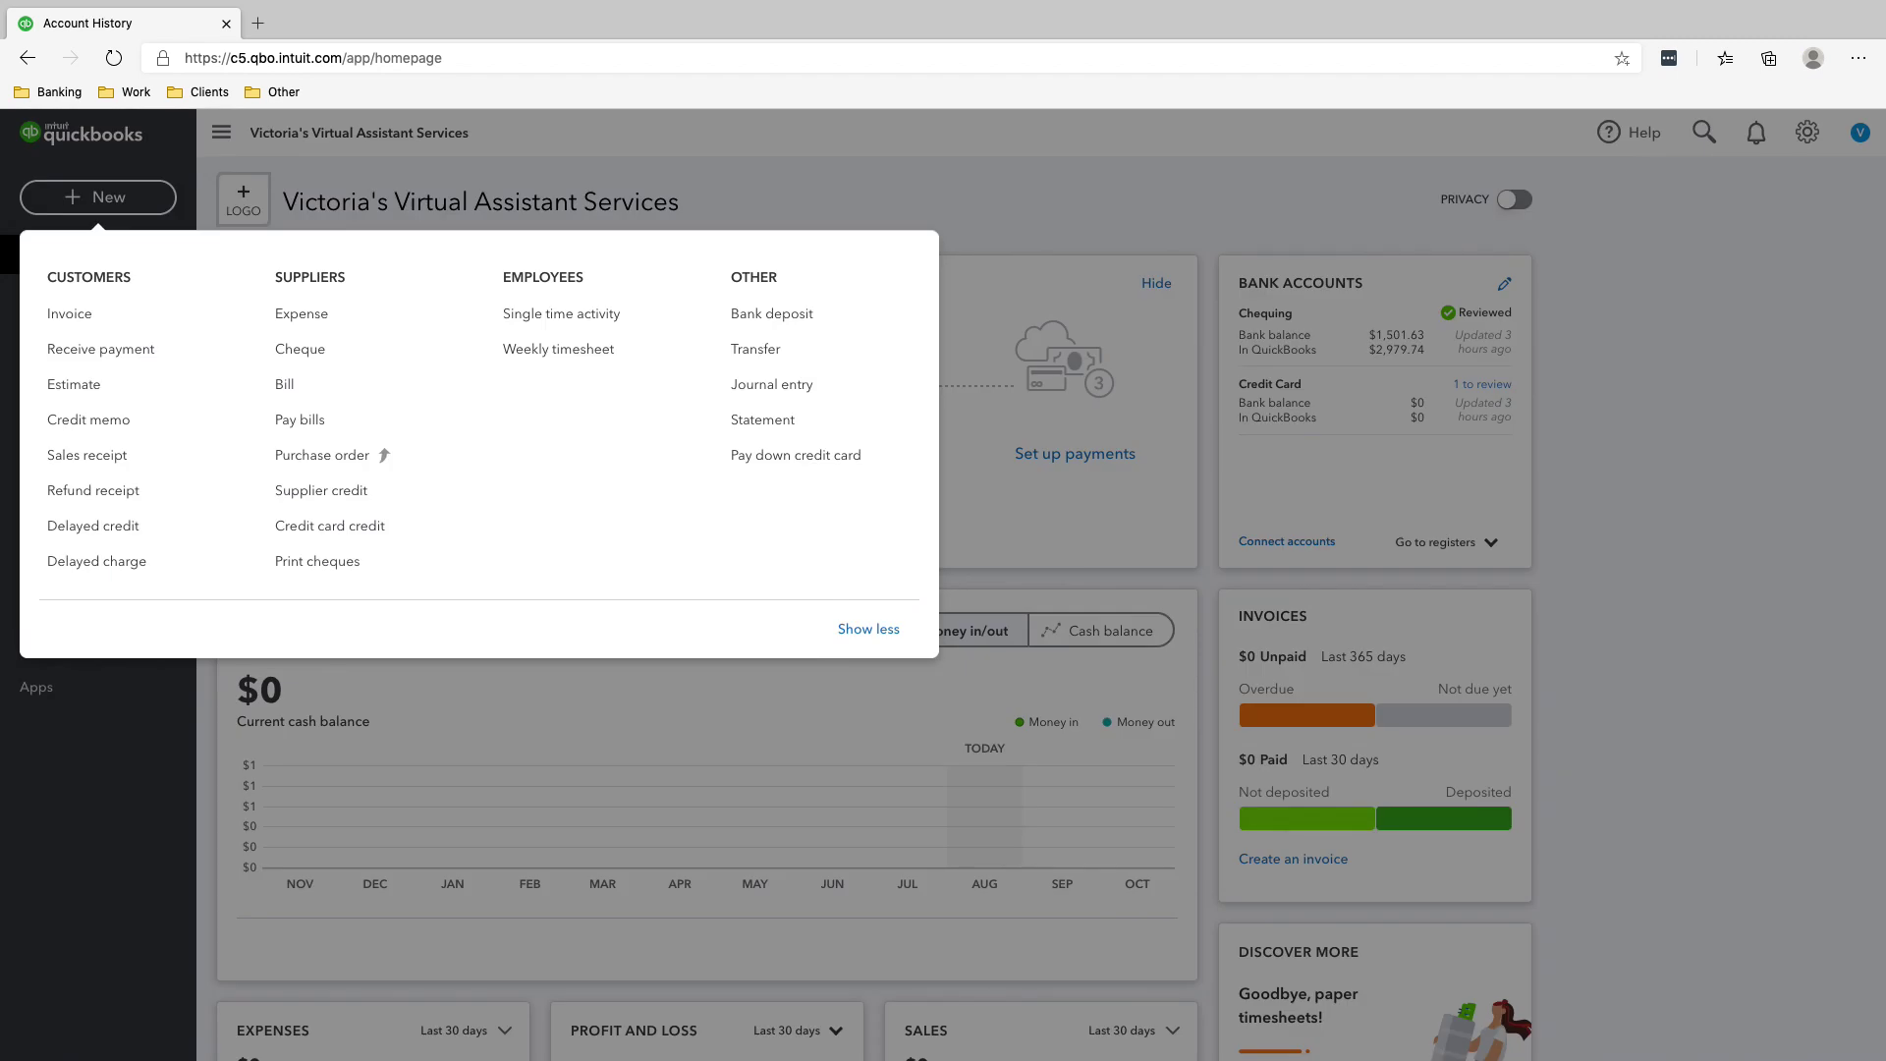
pyautogui.click(295, 420)
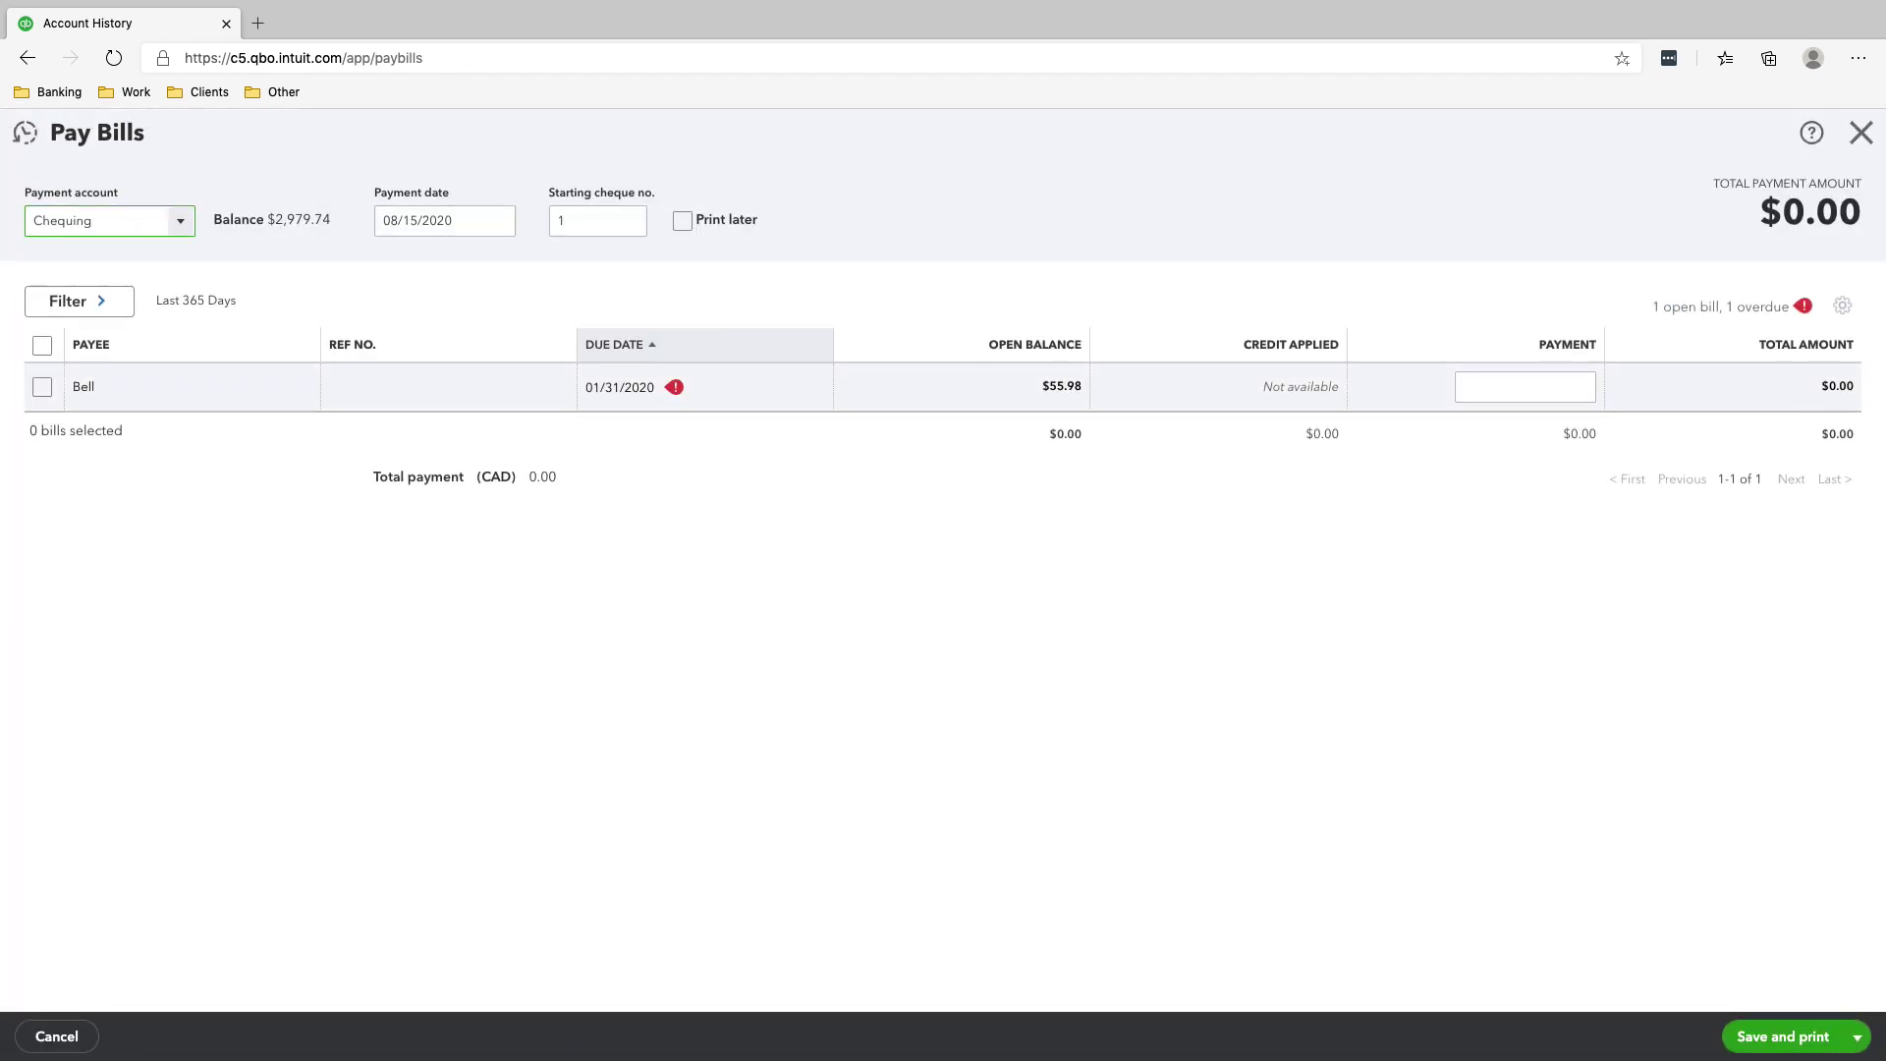
pyautogui.click(42, 387)
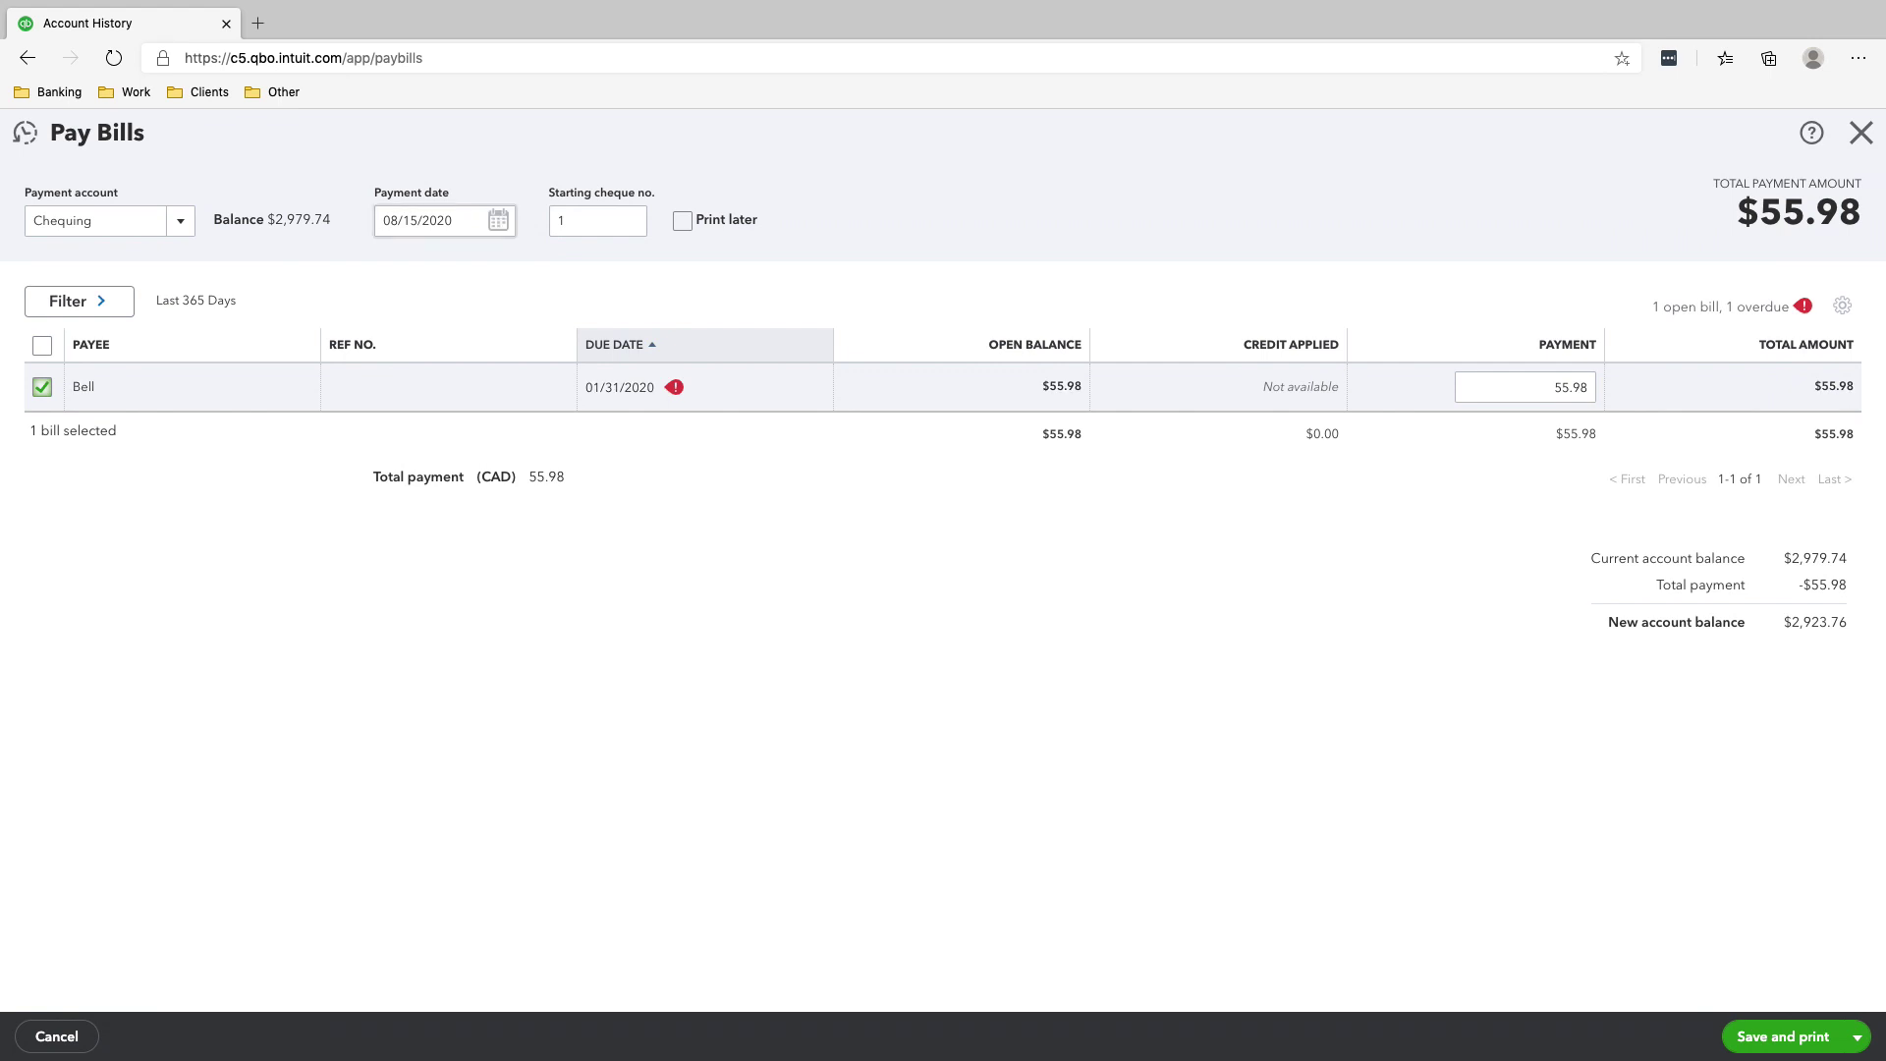
# Step: Date the Bell bill payment 02/19/2020, mark it to print later, and save and close it
pyautogui.click(498, 220)
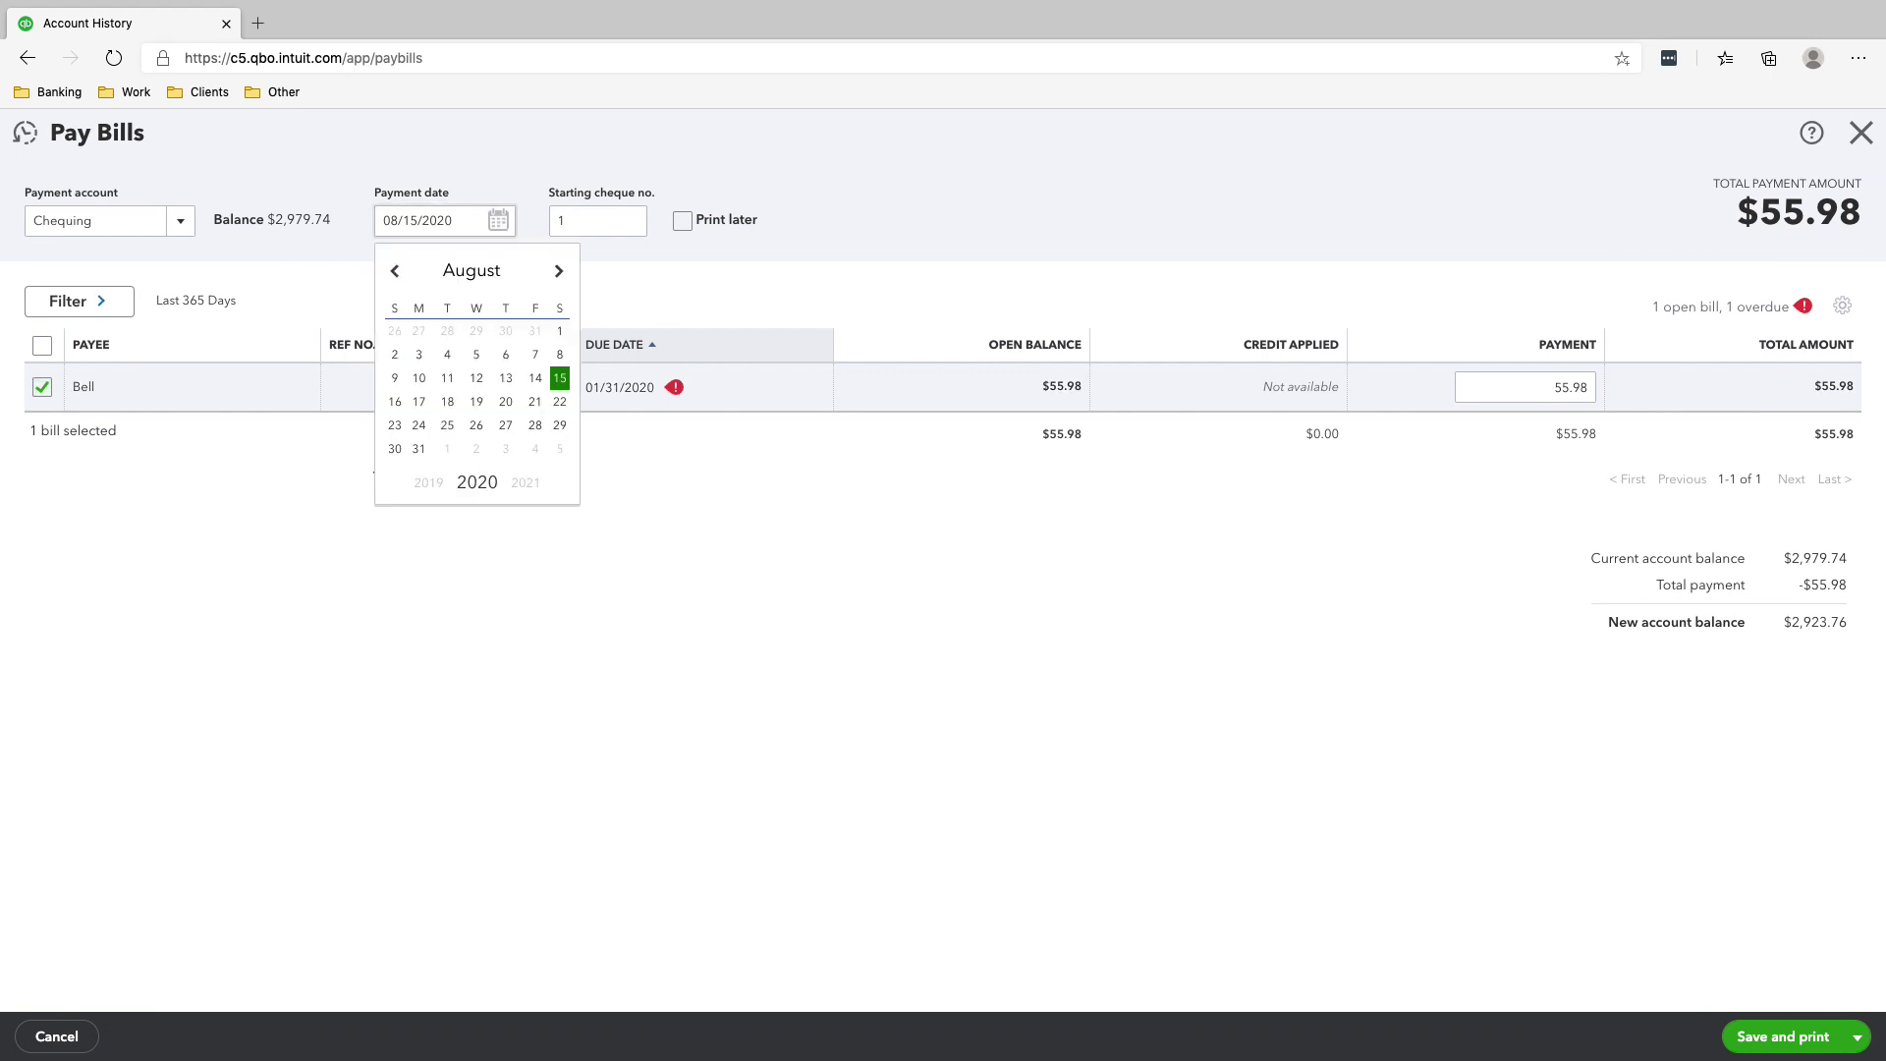
pyautogui.click(432, 221)
pyautogui.write('02/19/2020')
pyautogui.press('Tab')
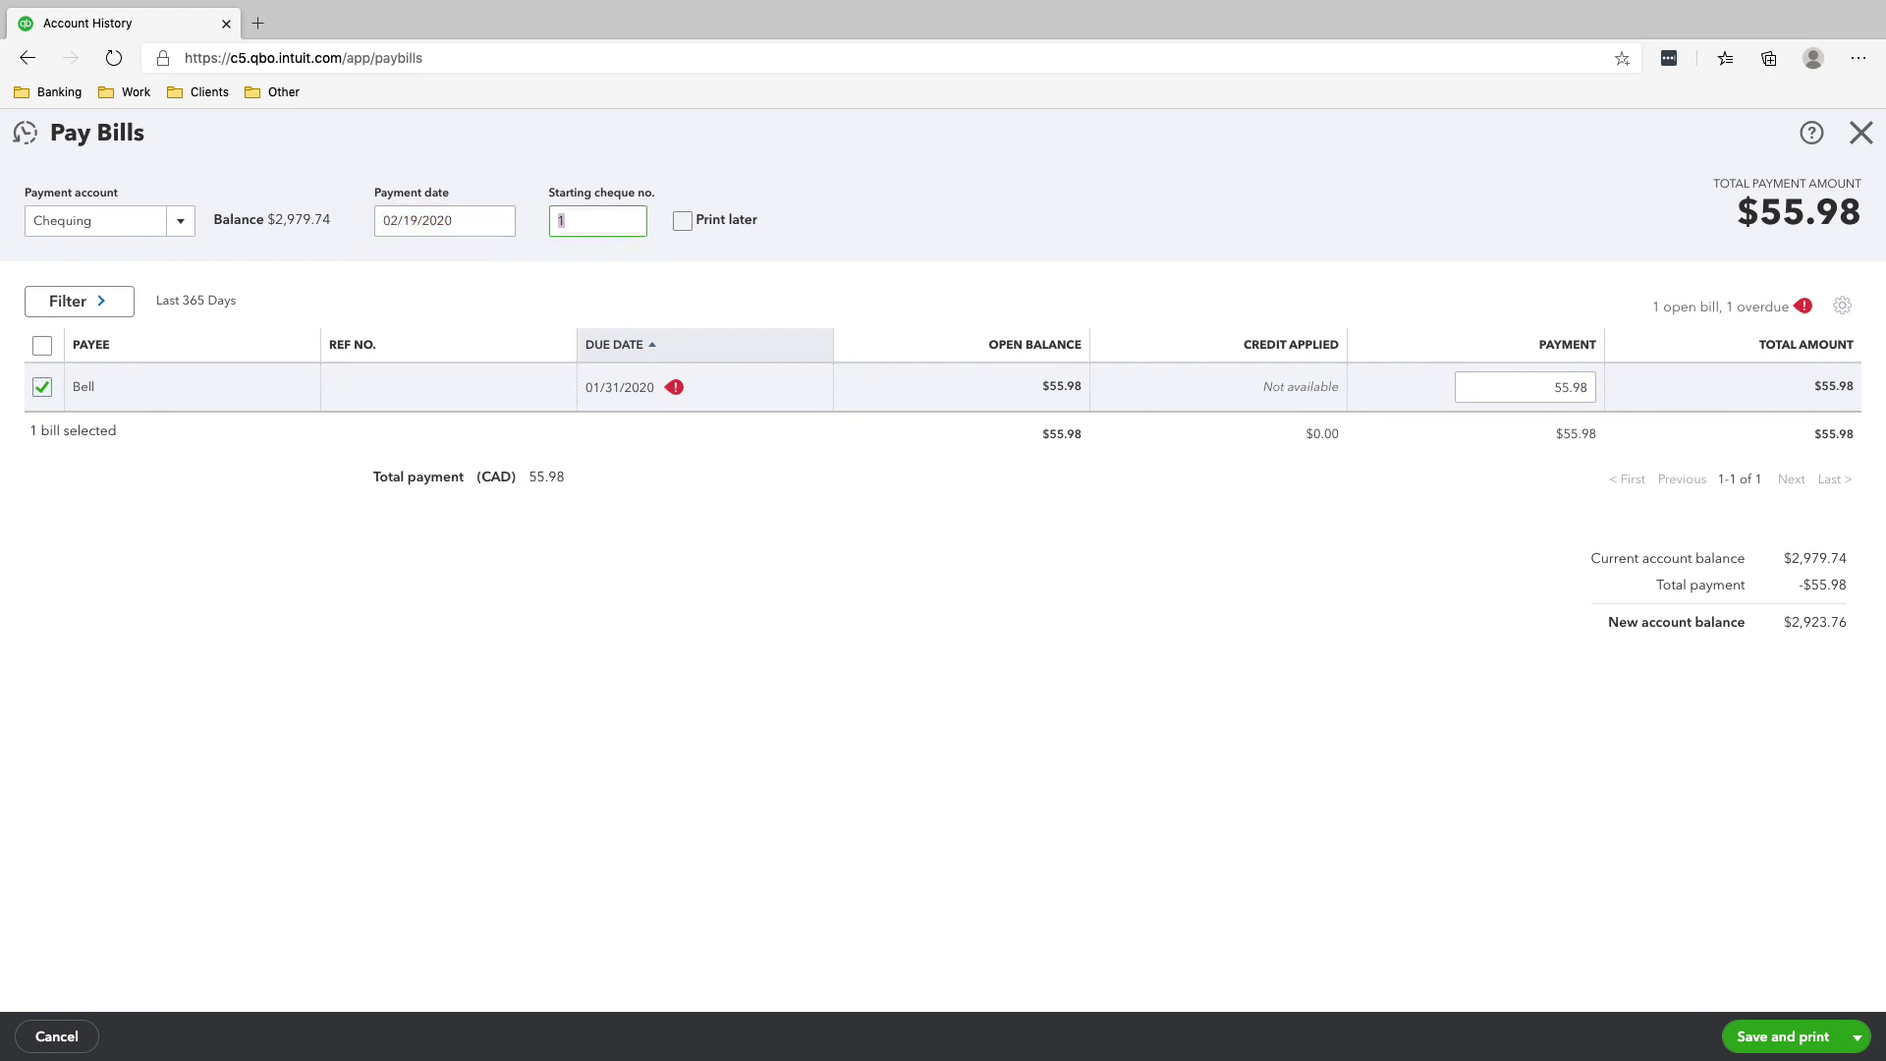
pyautogui.press('Tab')
pyautogui.press('space')
pyautogui.click(96, 220)
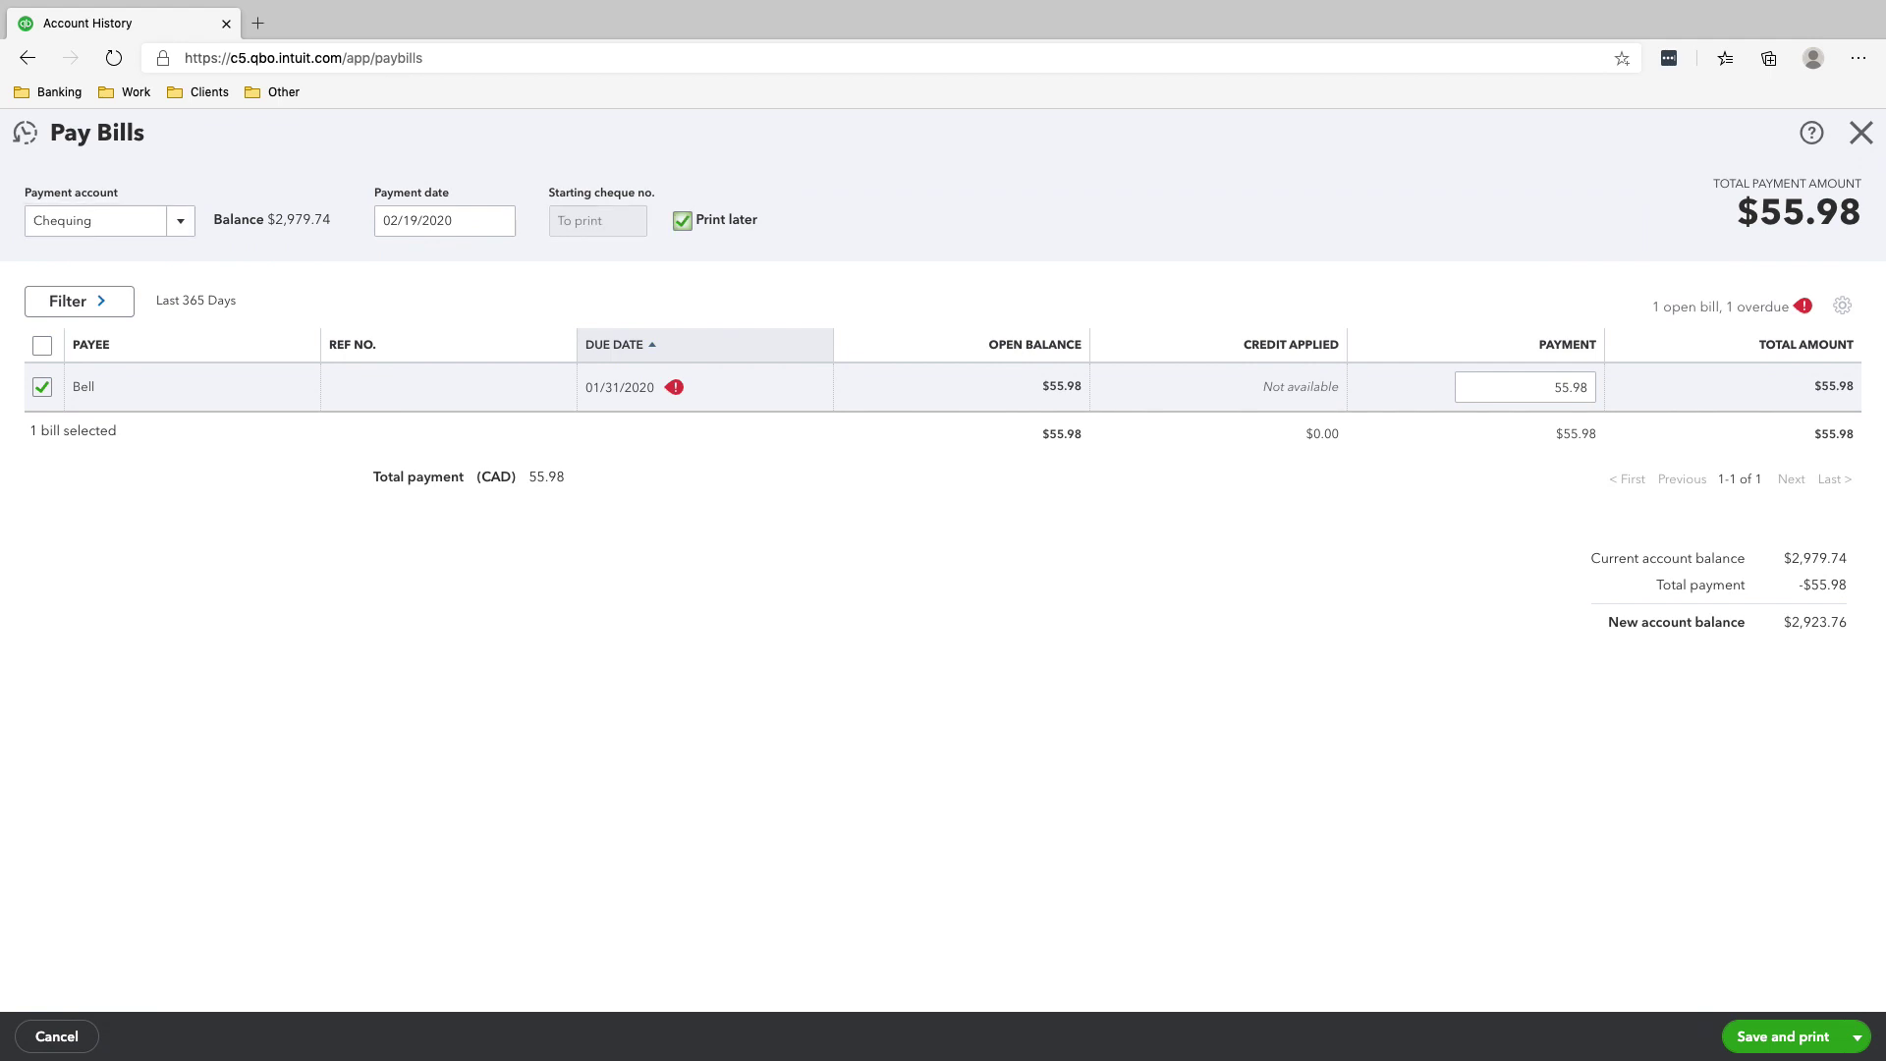
pyautogui.click(1857, 1037)
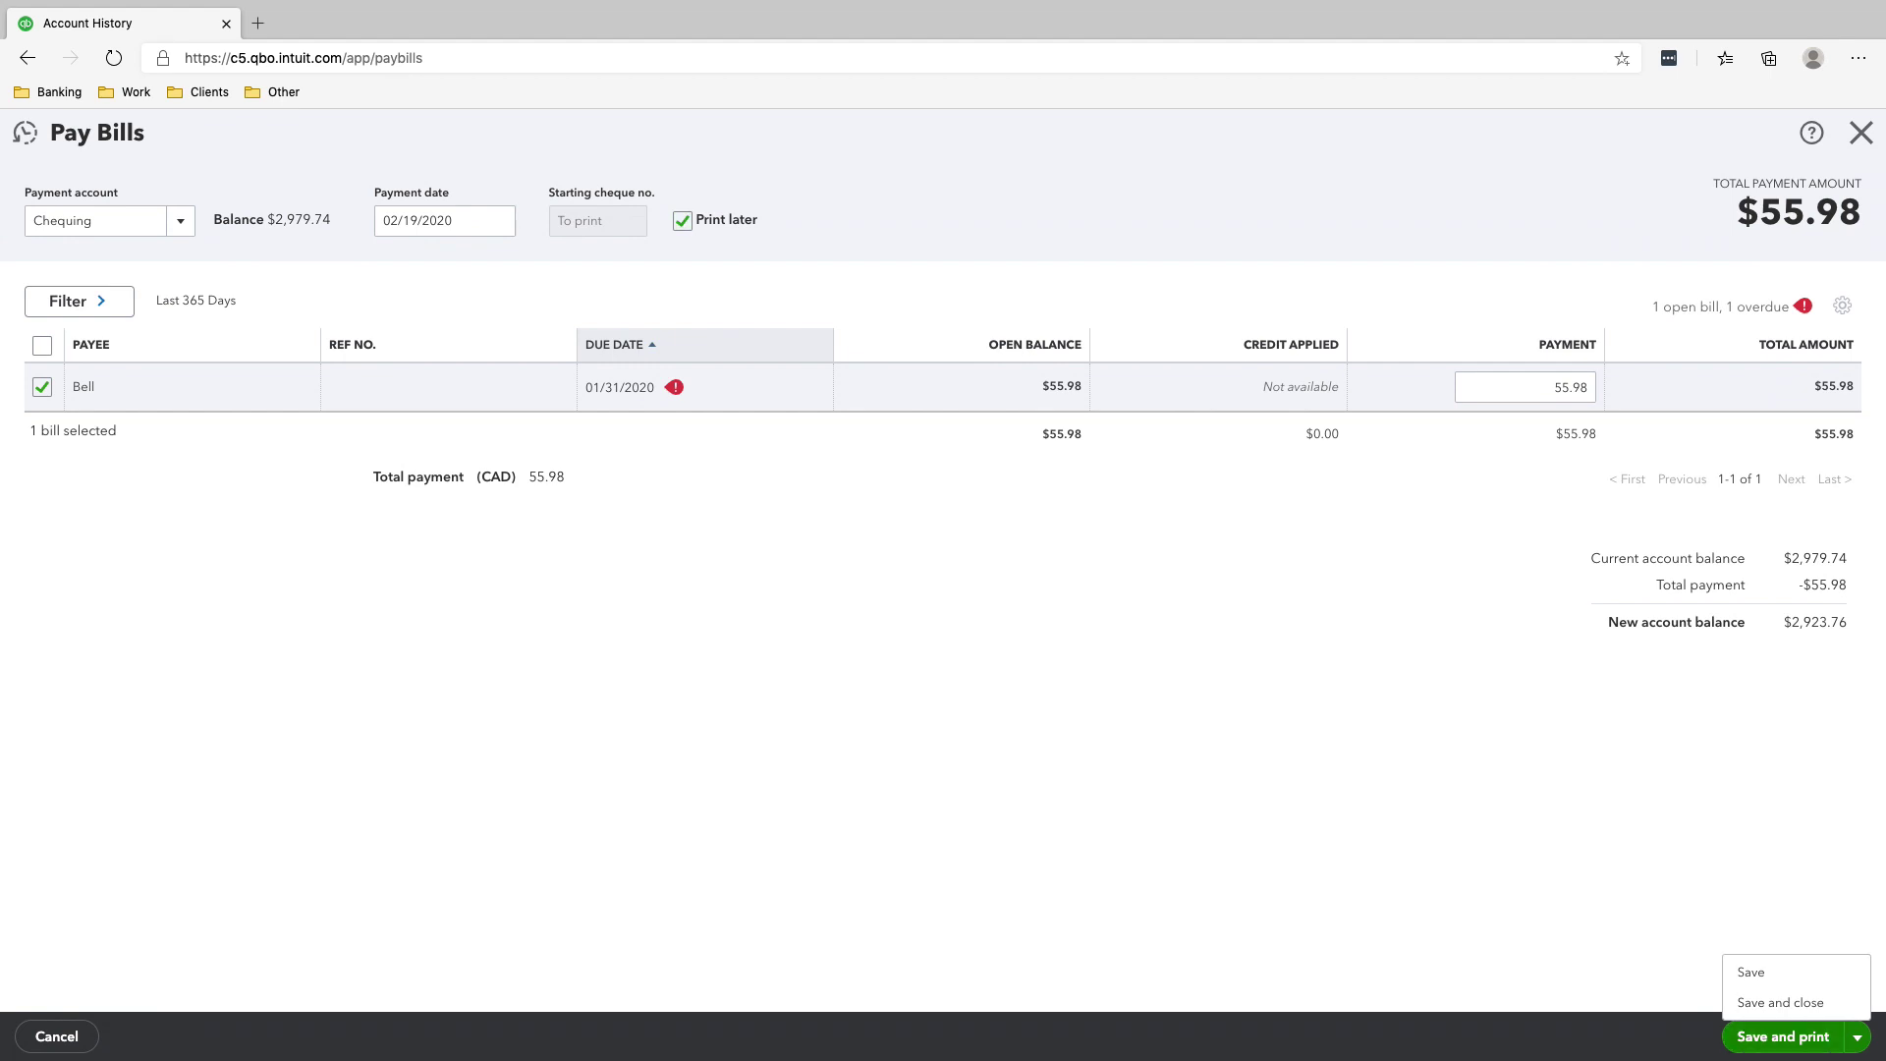
pyautogui.click(1780, 1001)
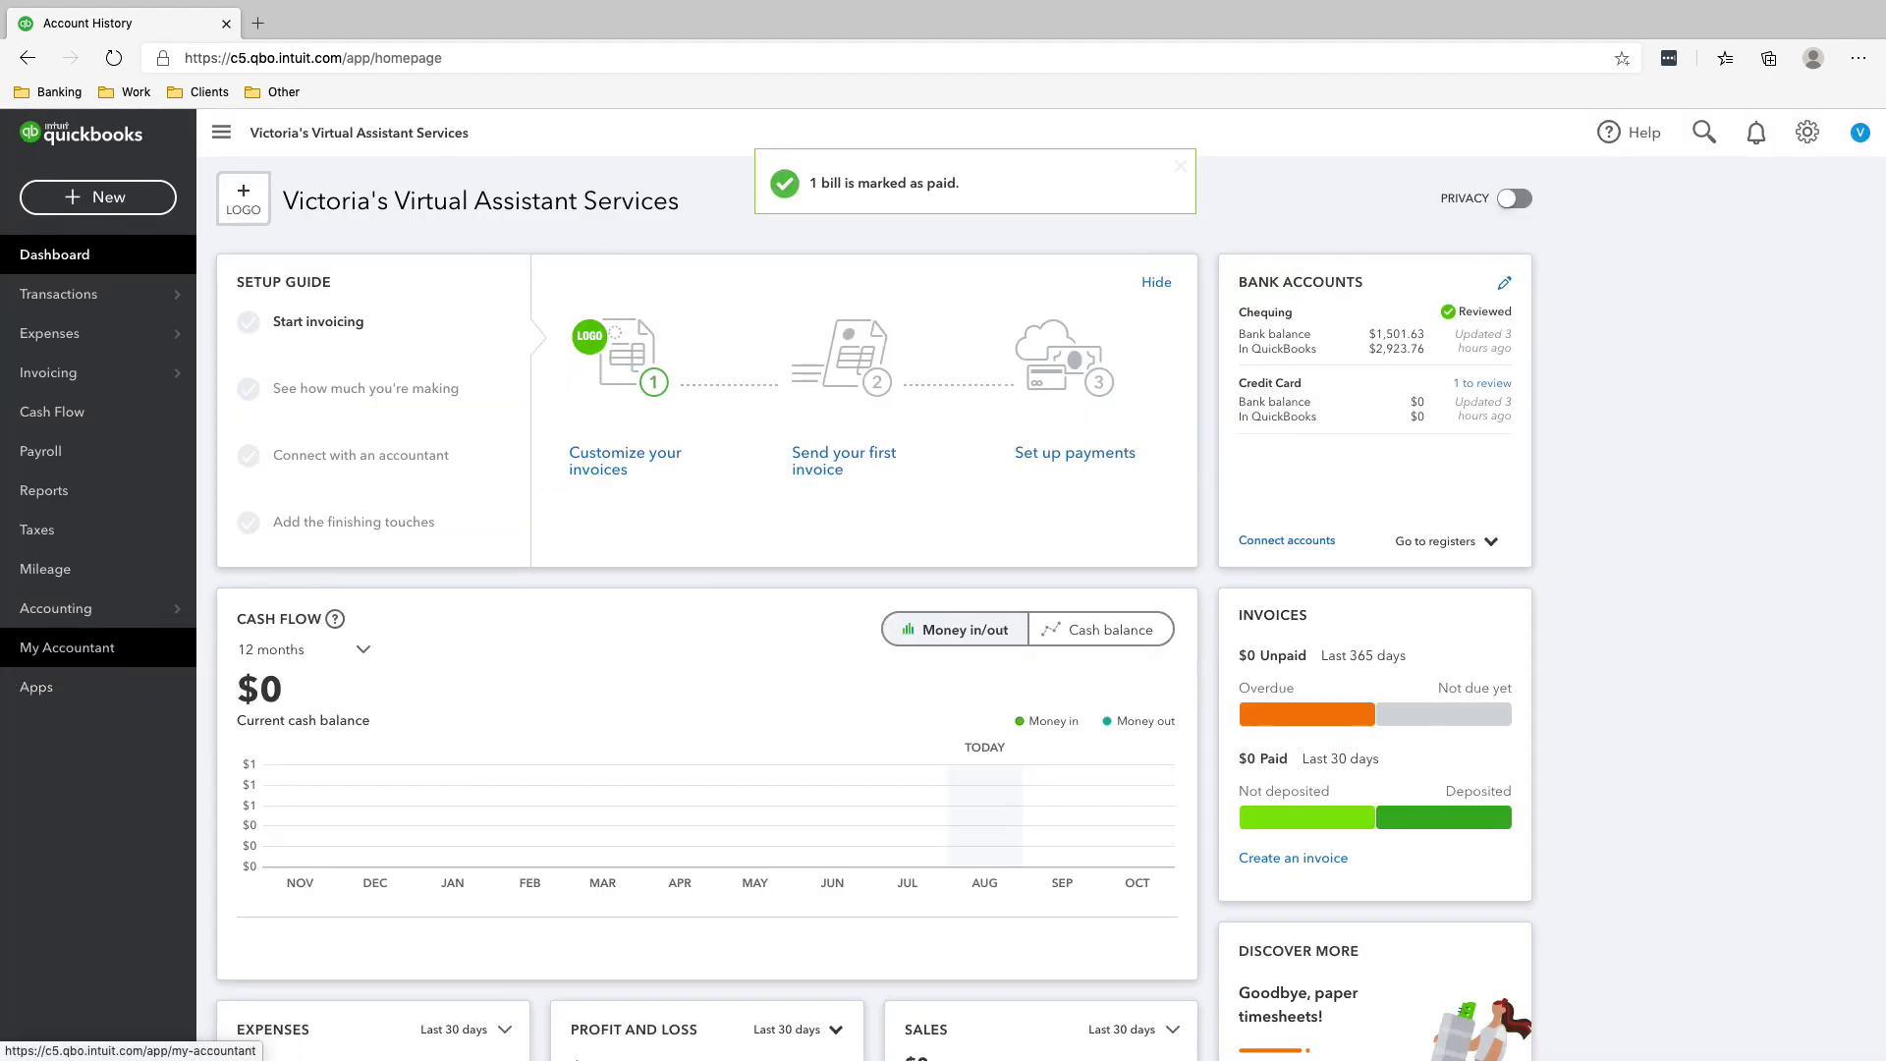
# Step: Open the Chequing account history from the chart of accounts to review its transactions
pyautogui.moveTo(98, 608)
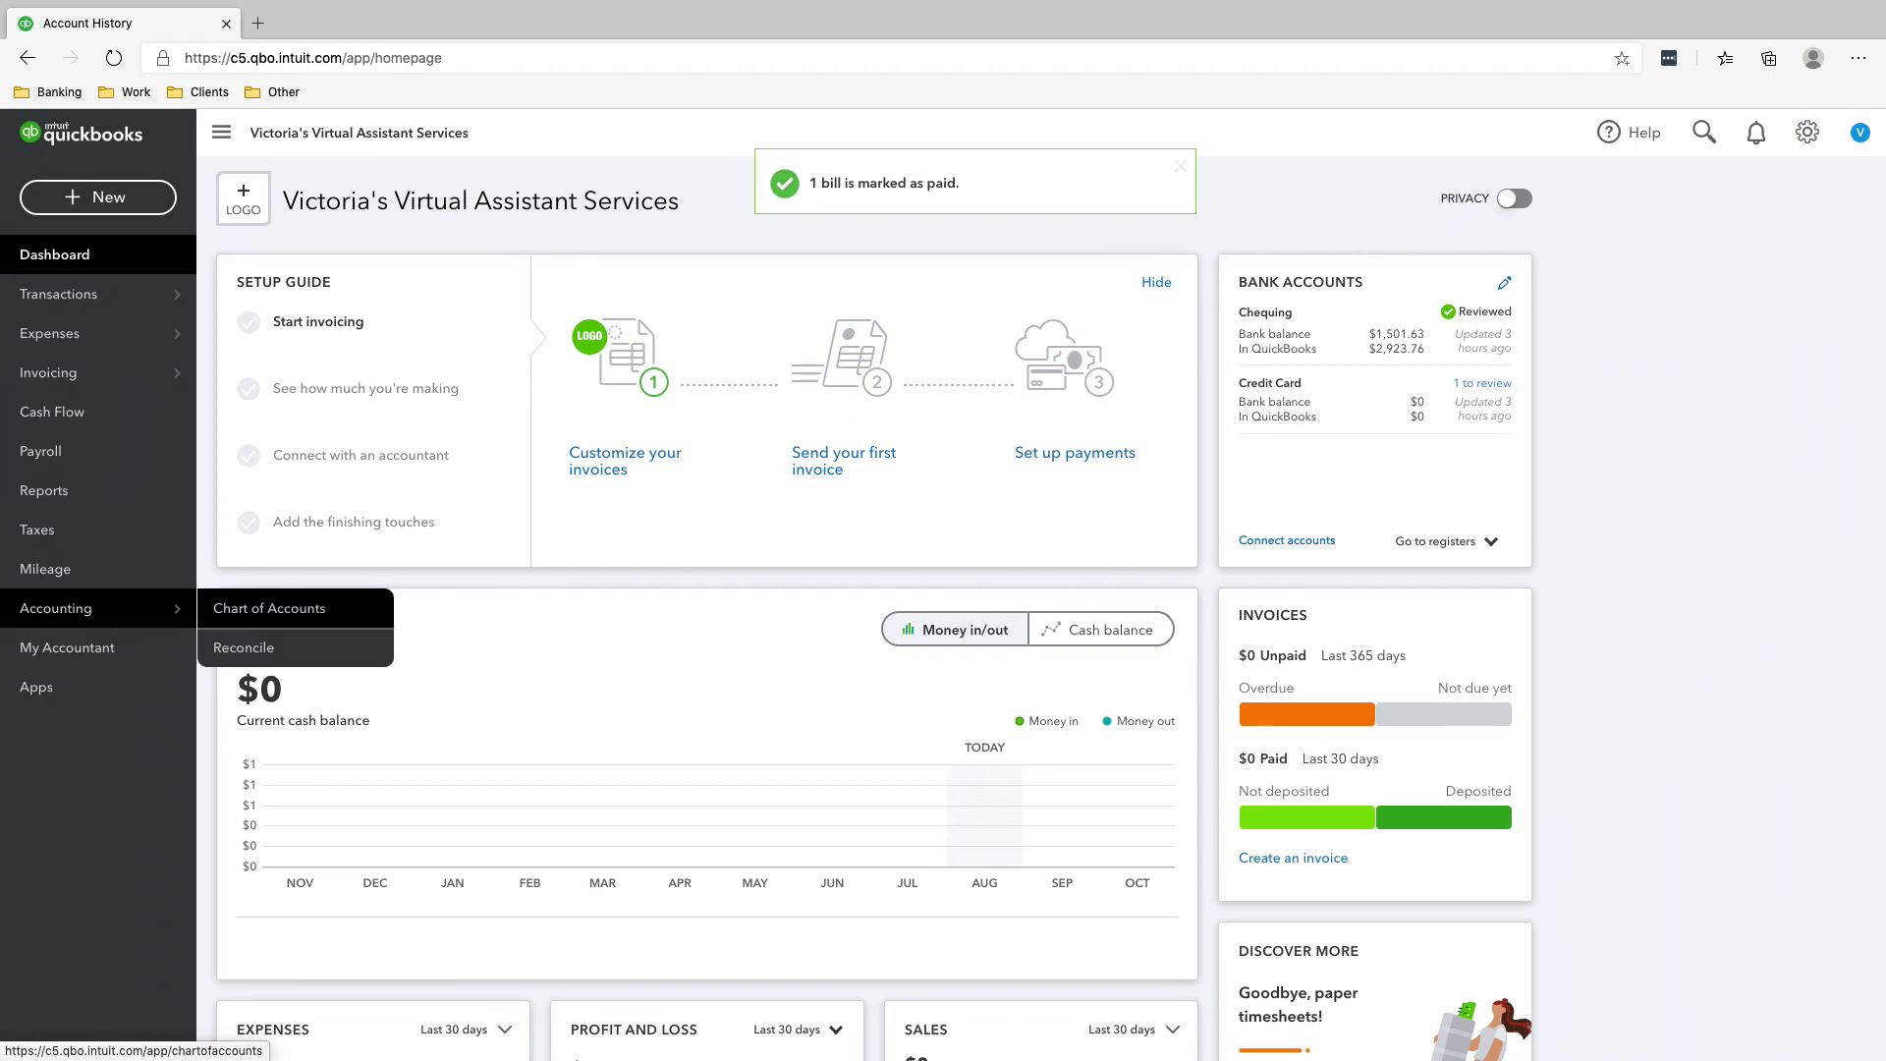
pyautogui.click(268, 608)
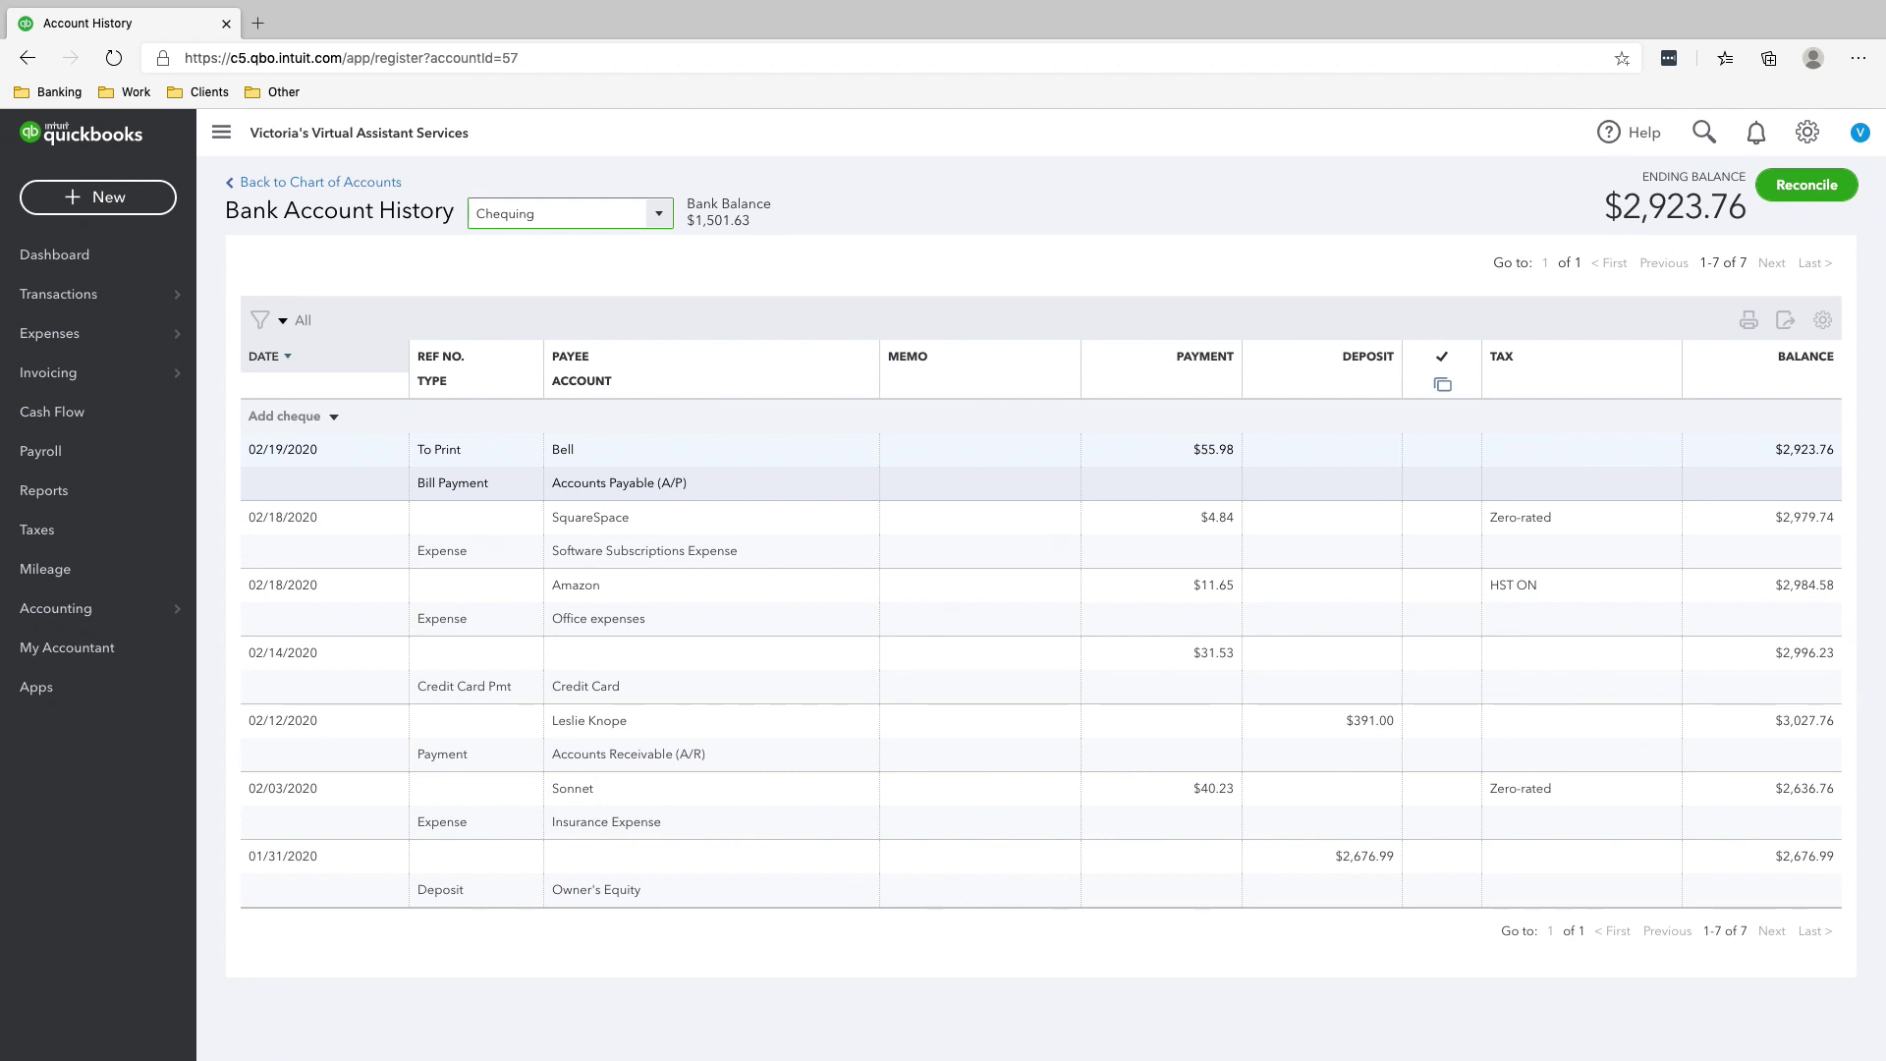
# Step: Start a new Chequing expense with the rent supplier's full name as payee and payment date 02/21/2020
pyautogui.click(98, 197)
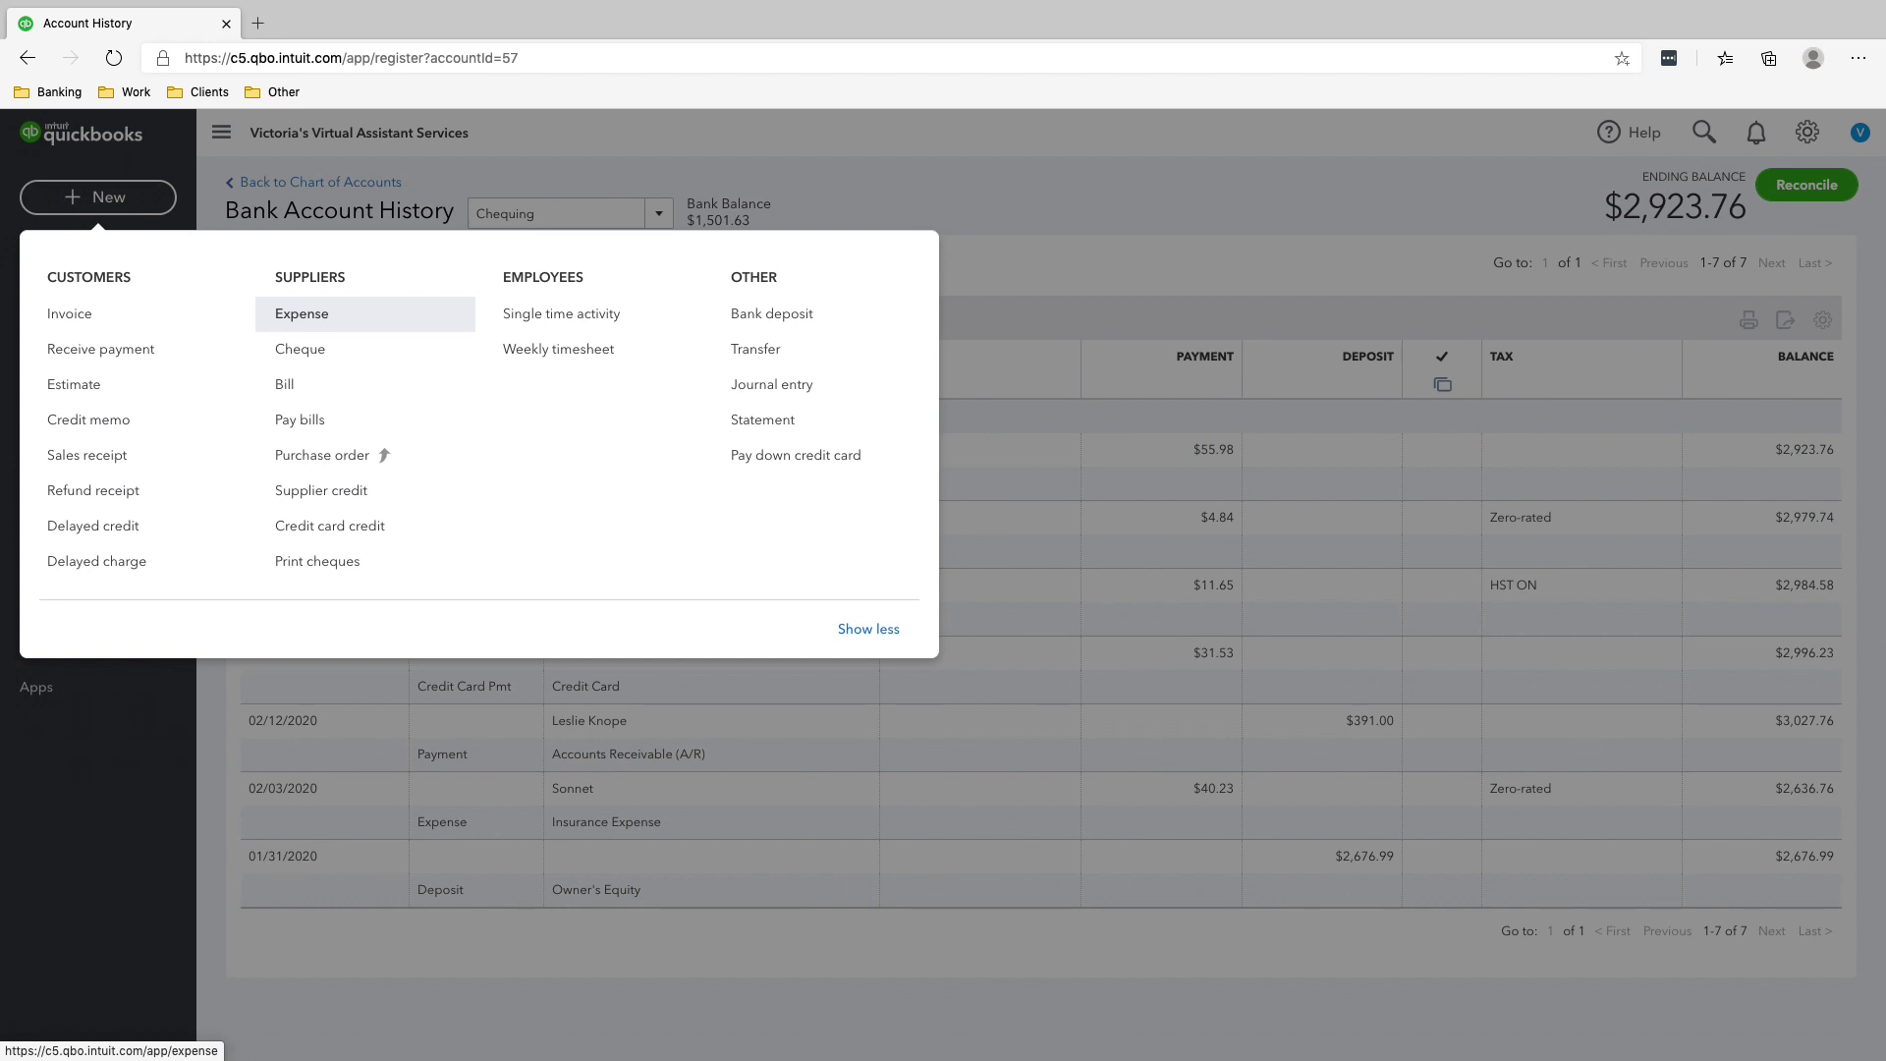
pyautogui.click(301, 313)
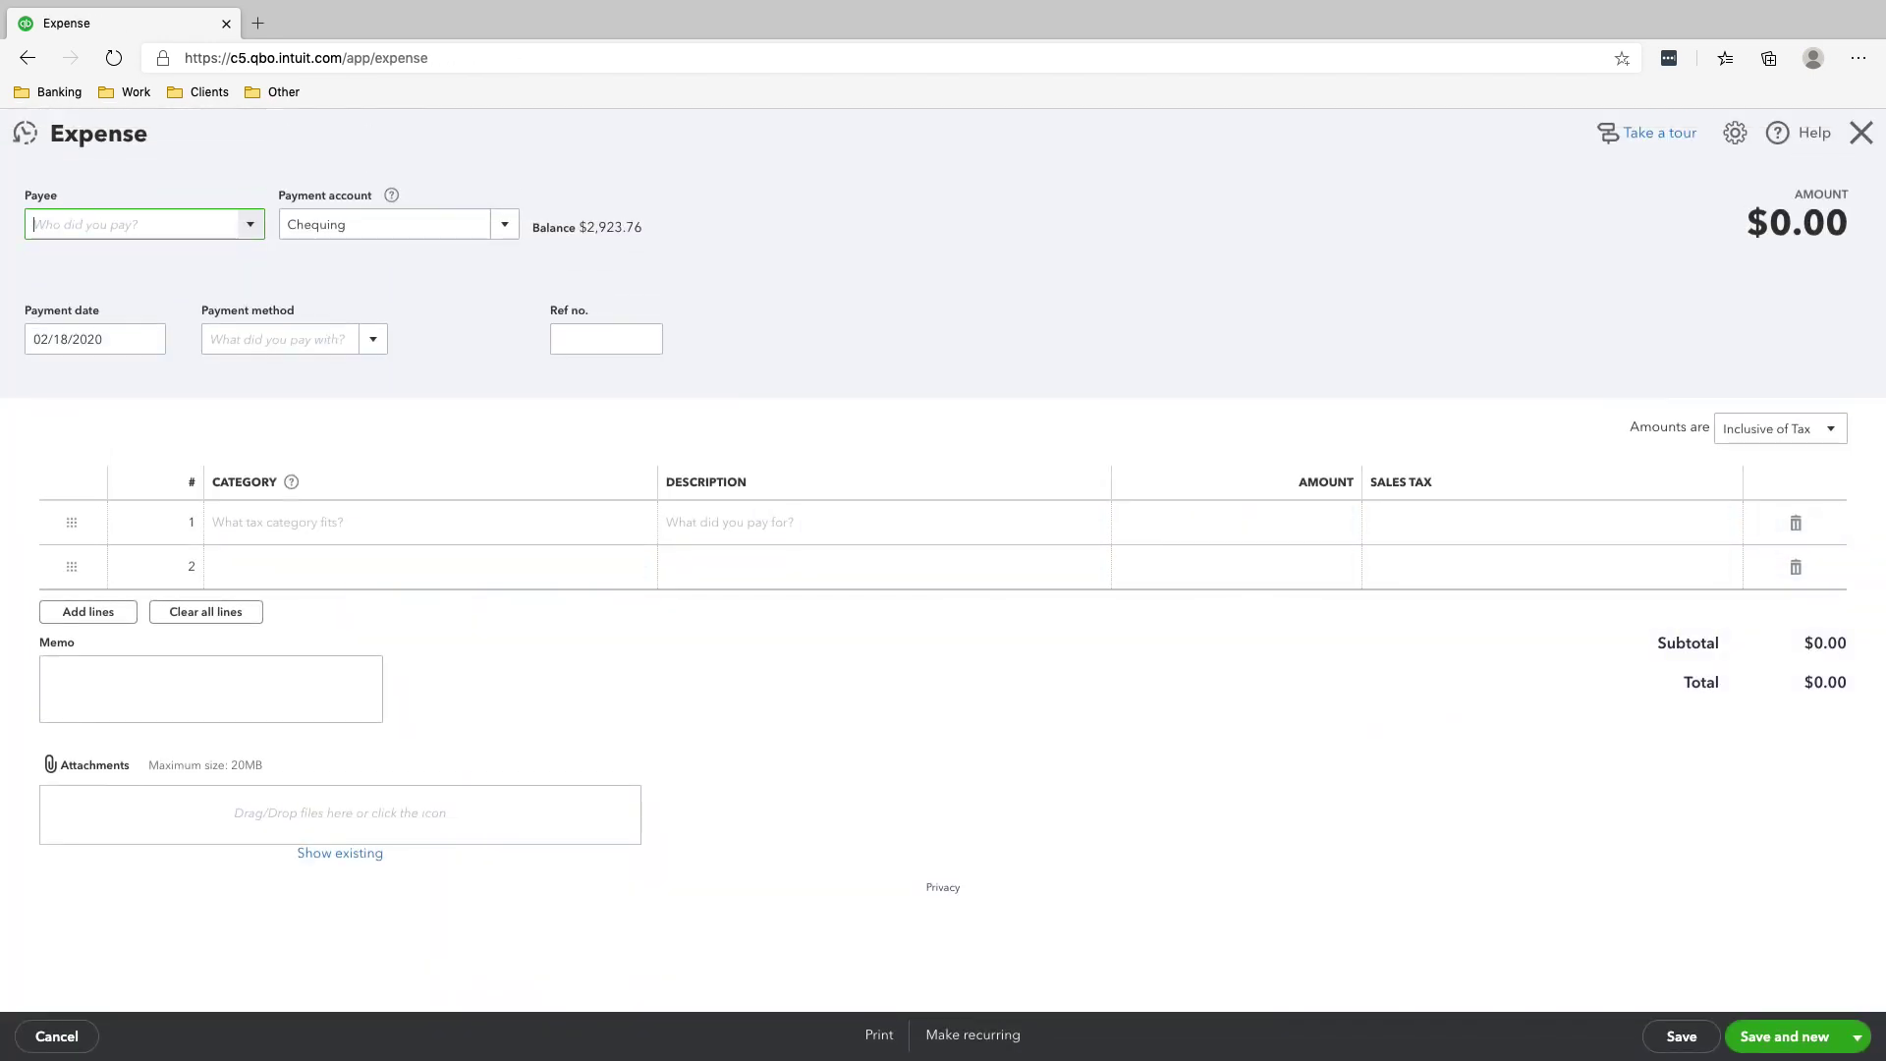
pyautogui.write('Donna Meagle')
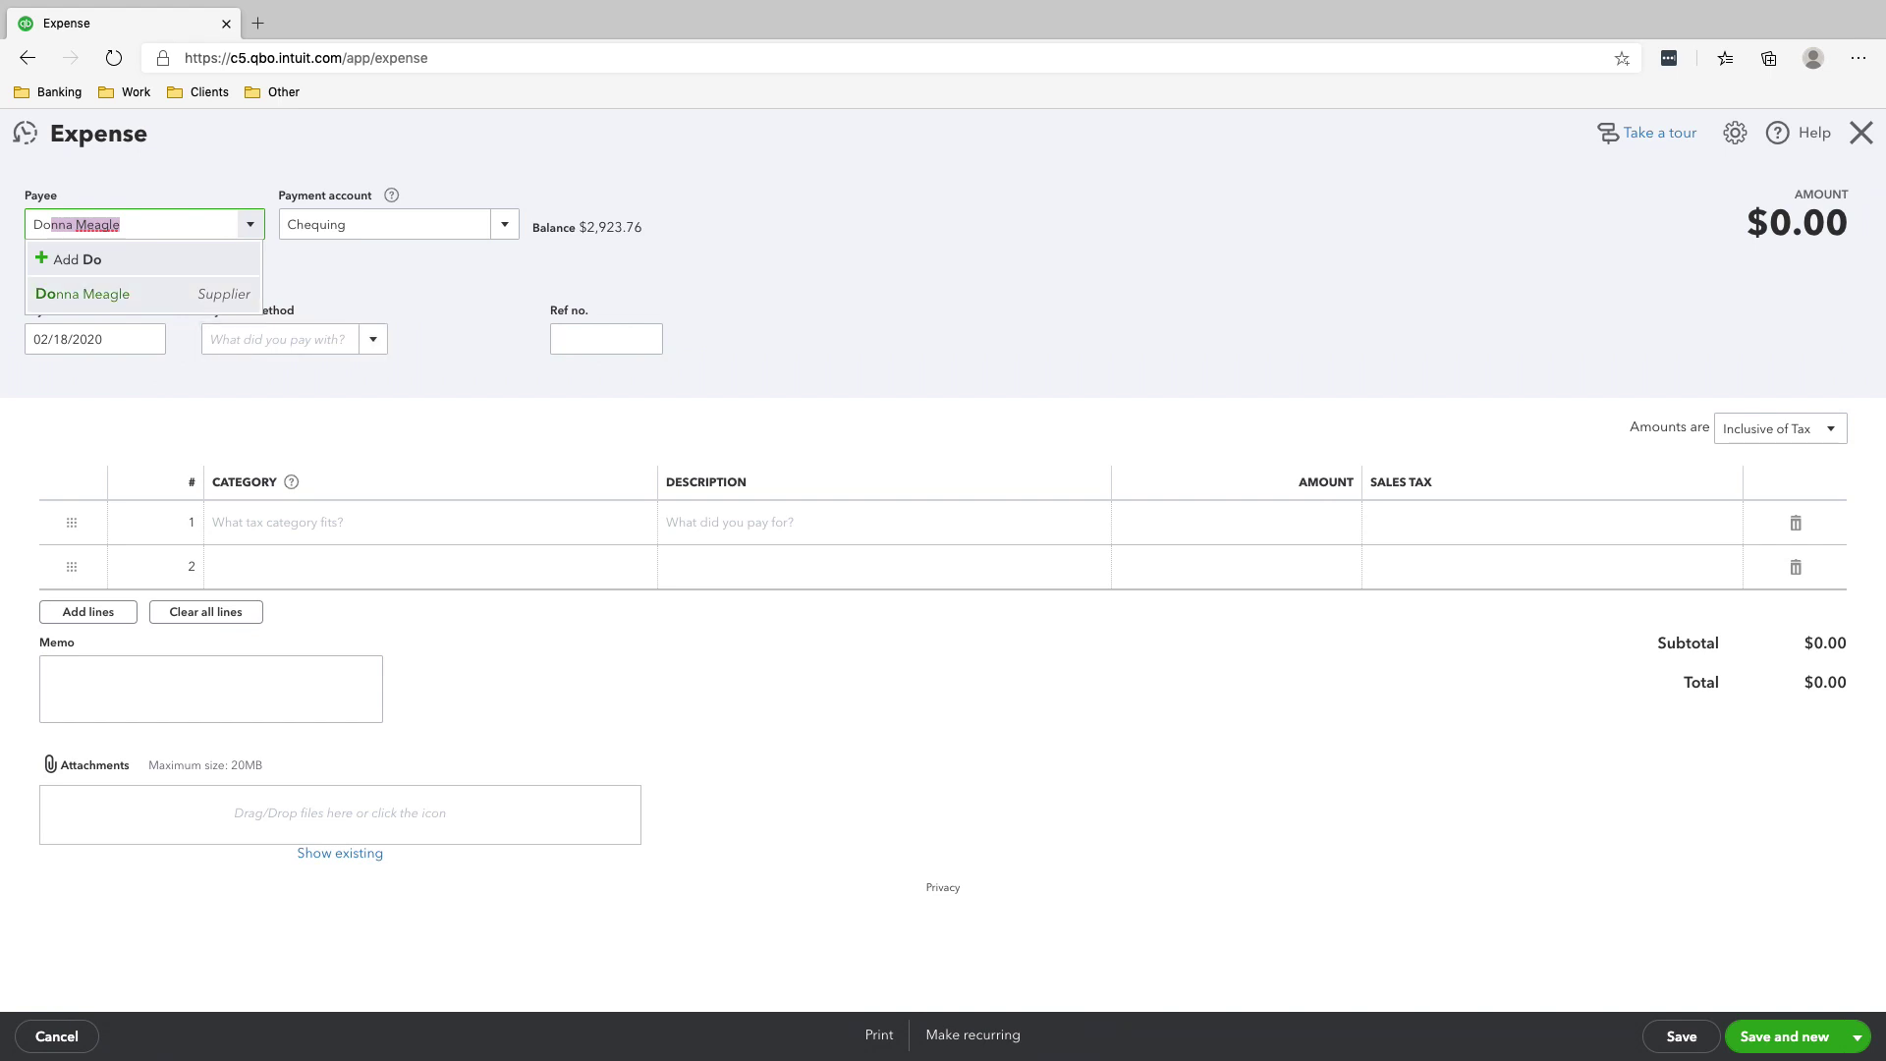
pyautogui.press('Return')
pyautogui.click(85, 339)
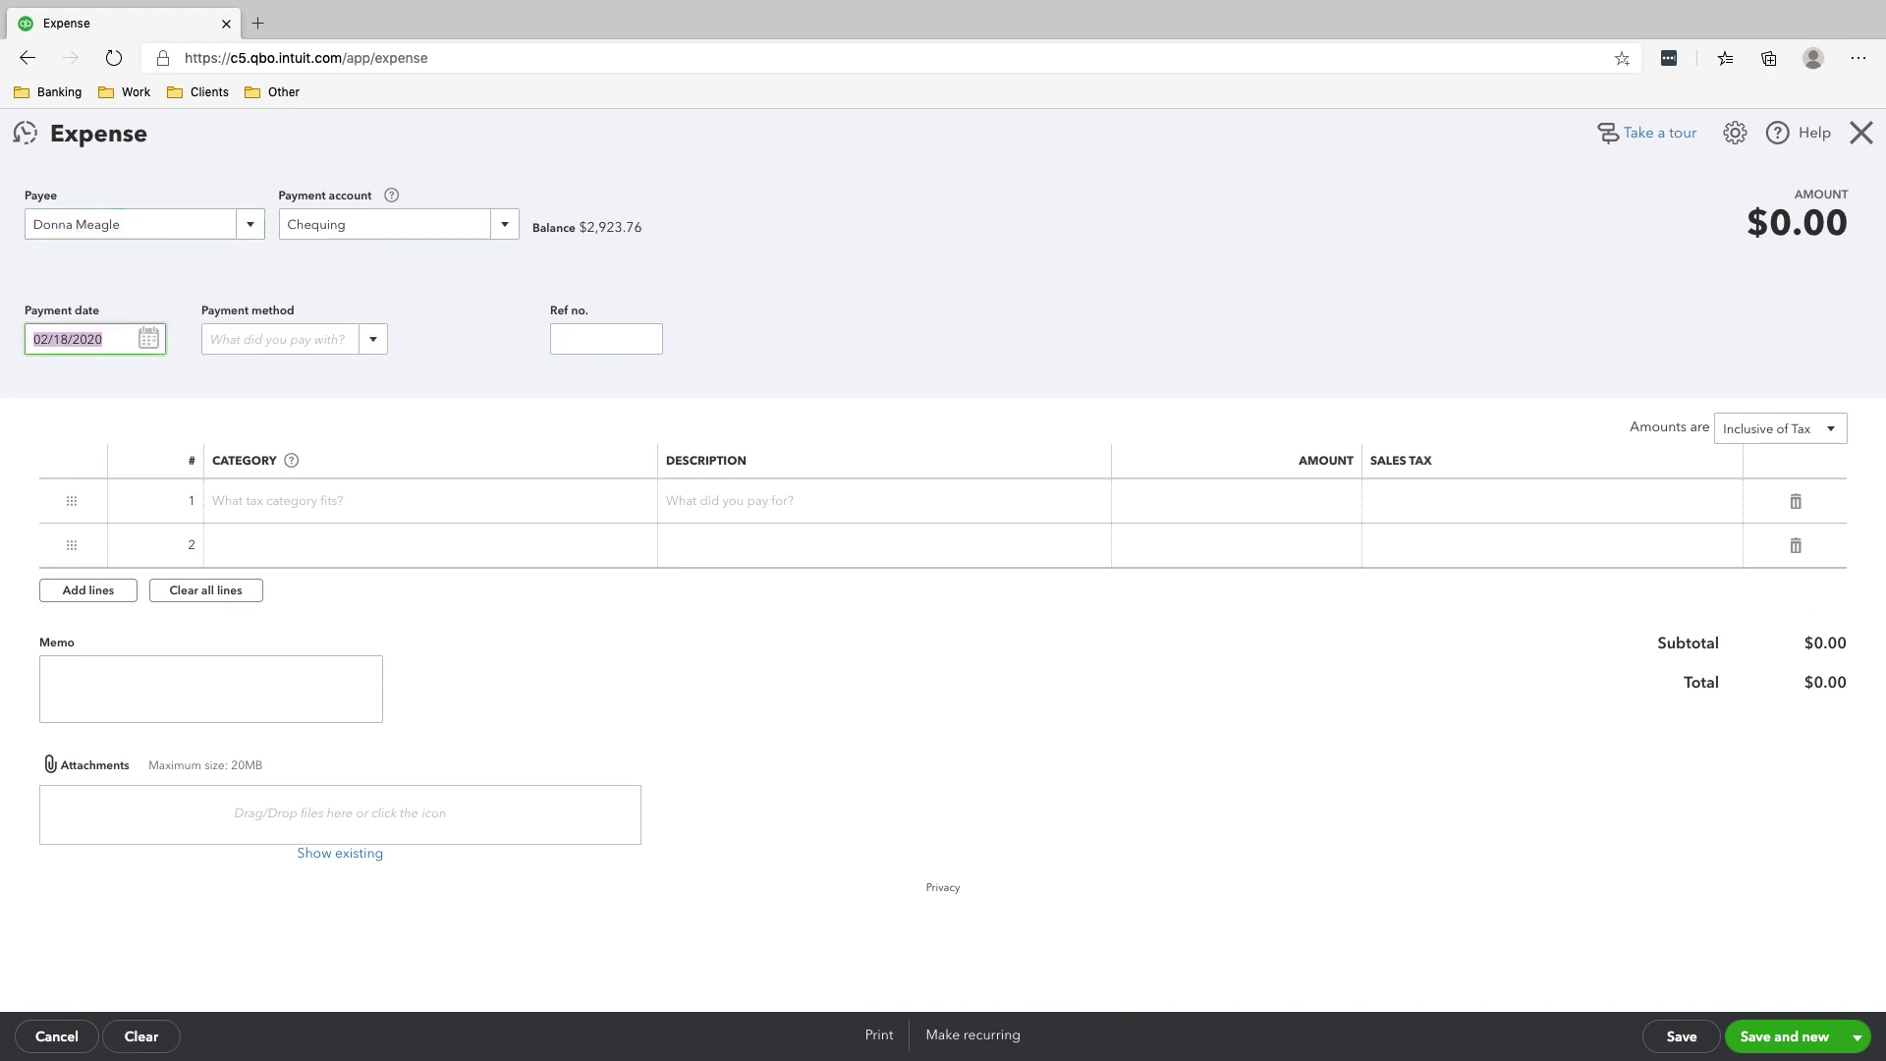
pyautogui.press('+')
pyautogui.press('+')
pyautogui.press('+')
# Step: Enter a Rent Expense line of 127.36 with HST ON sales tax, and save the expense with a new blank one opened
pyautogui.click(430, 501)
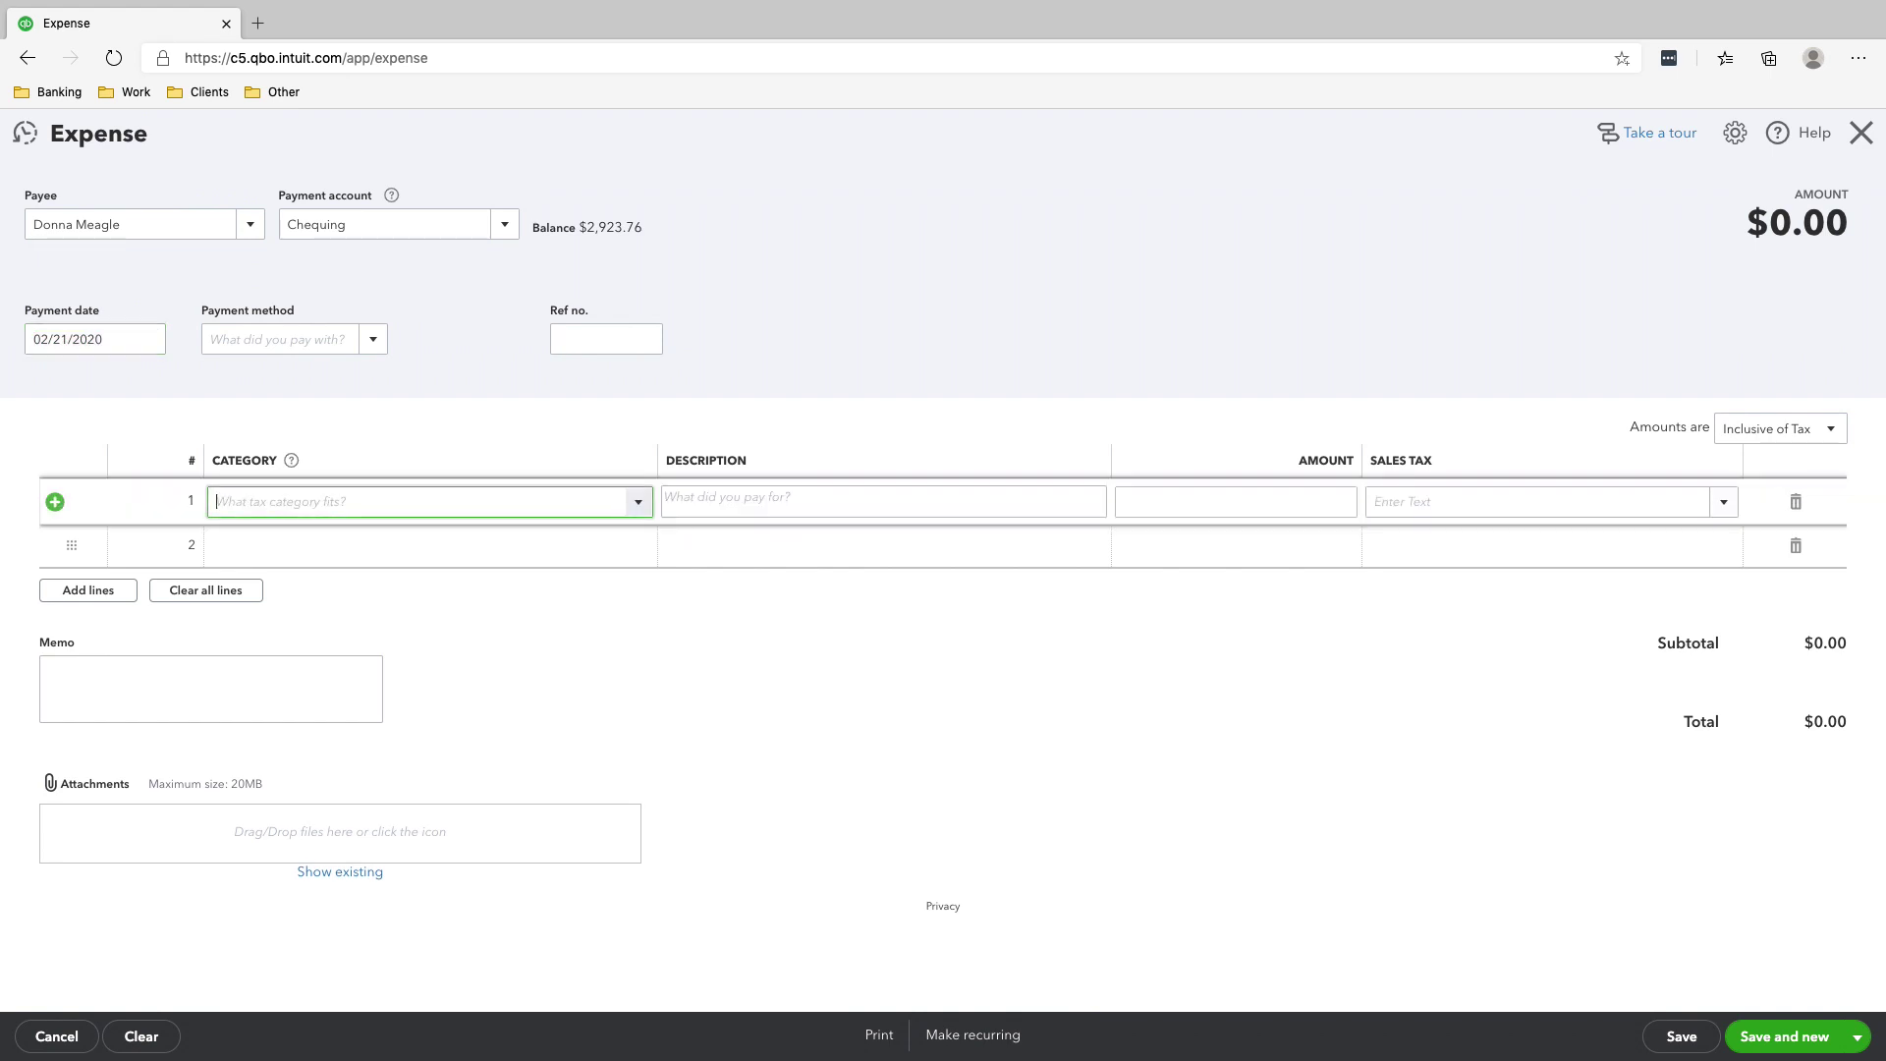
pyautogui.write('Rent Expense')
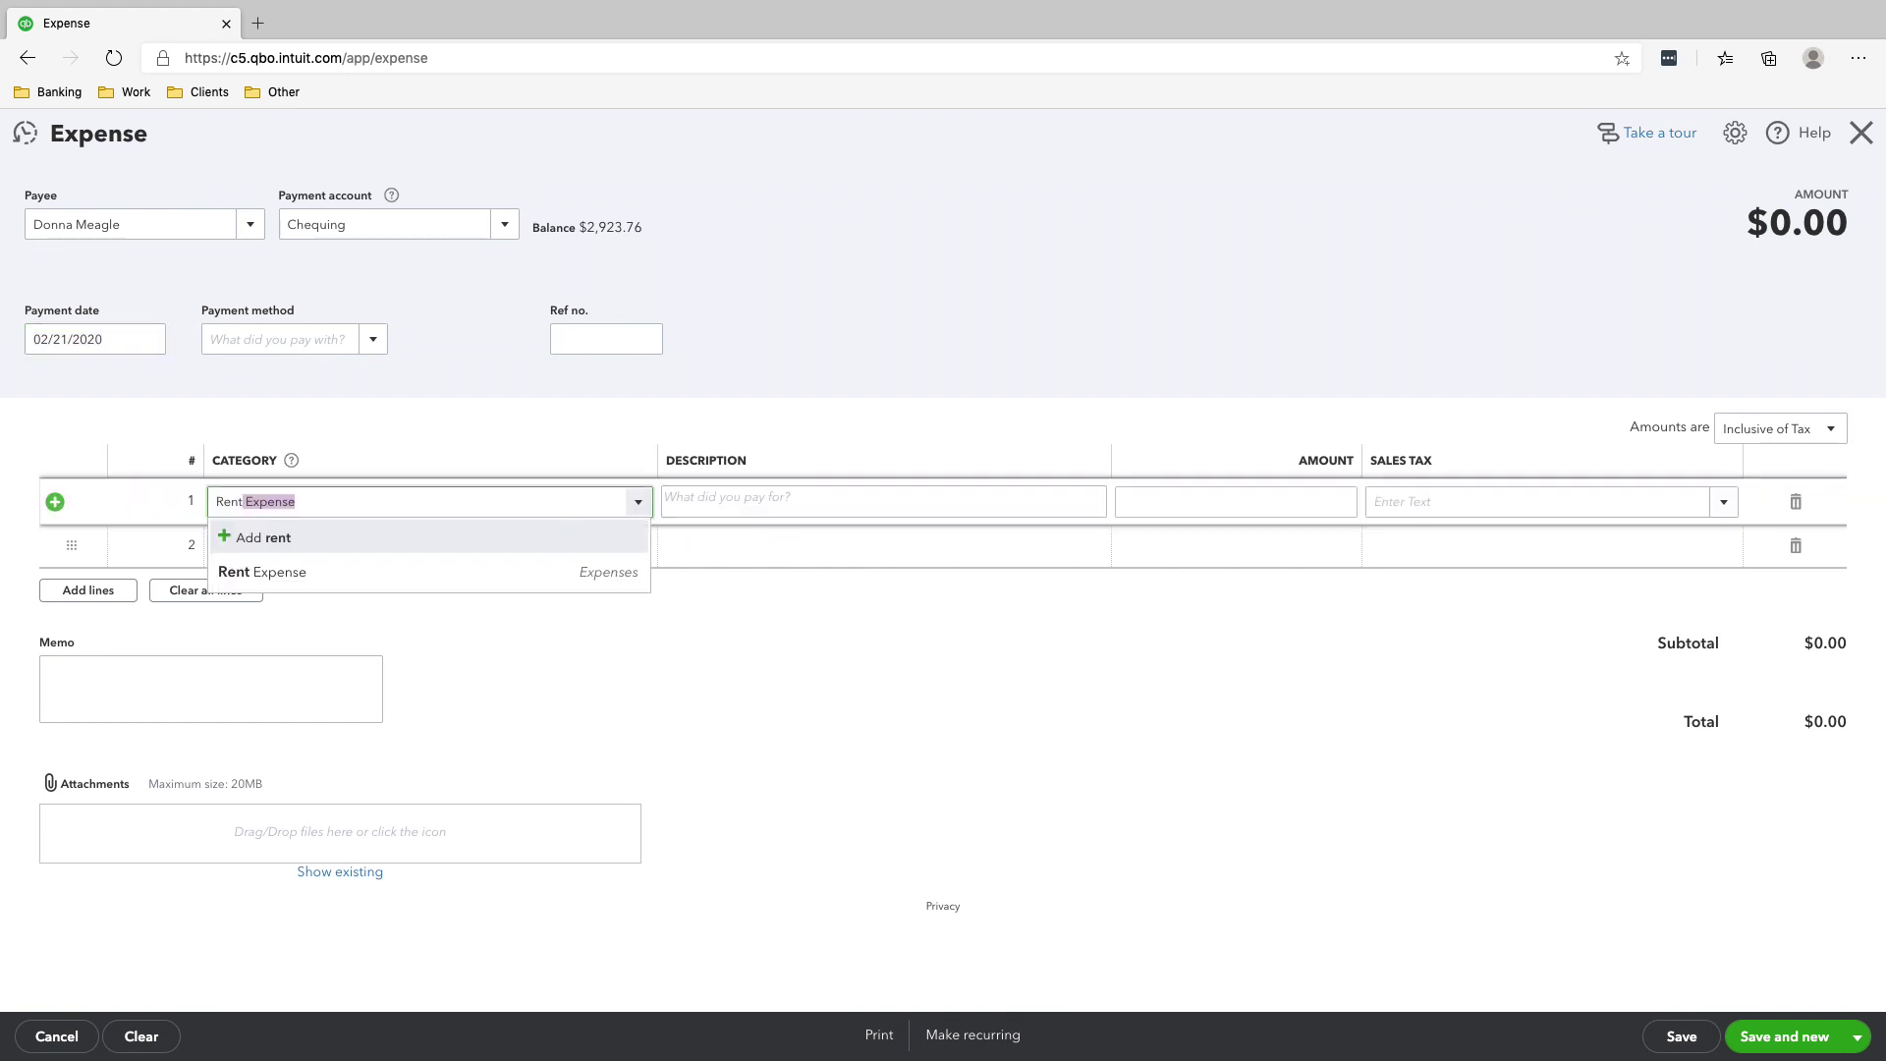
pyautogui.press('Return')
pyautogui.click(1236, 502)
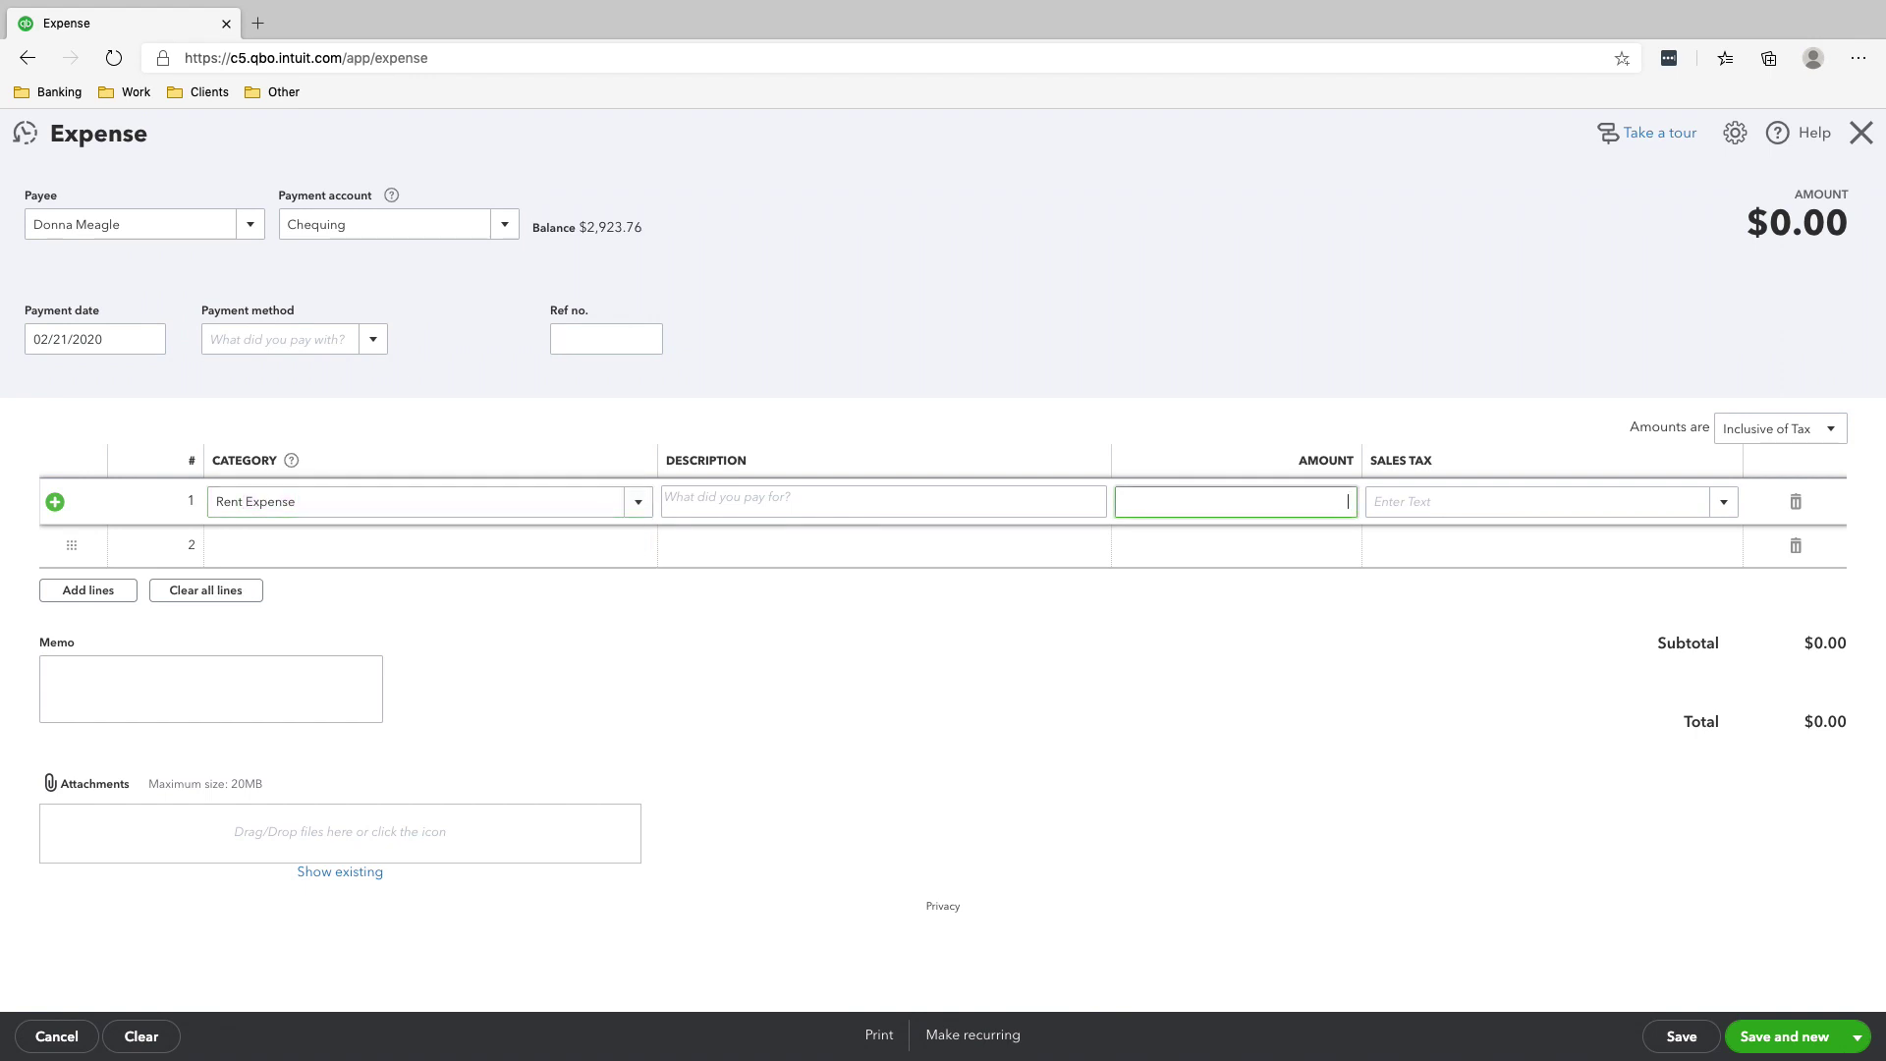
pyautogui.write('127.36')
pyautogui.press('Tab')
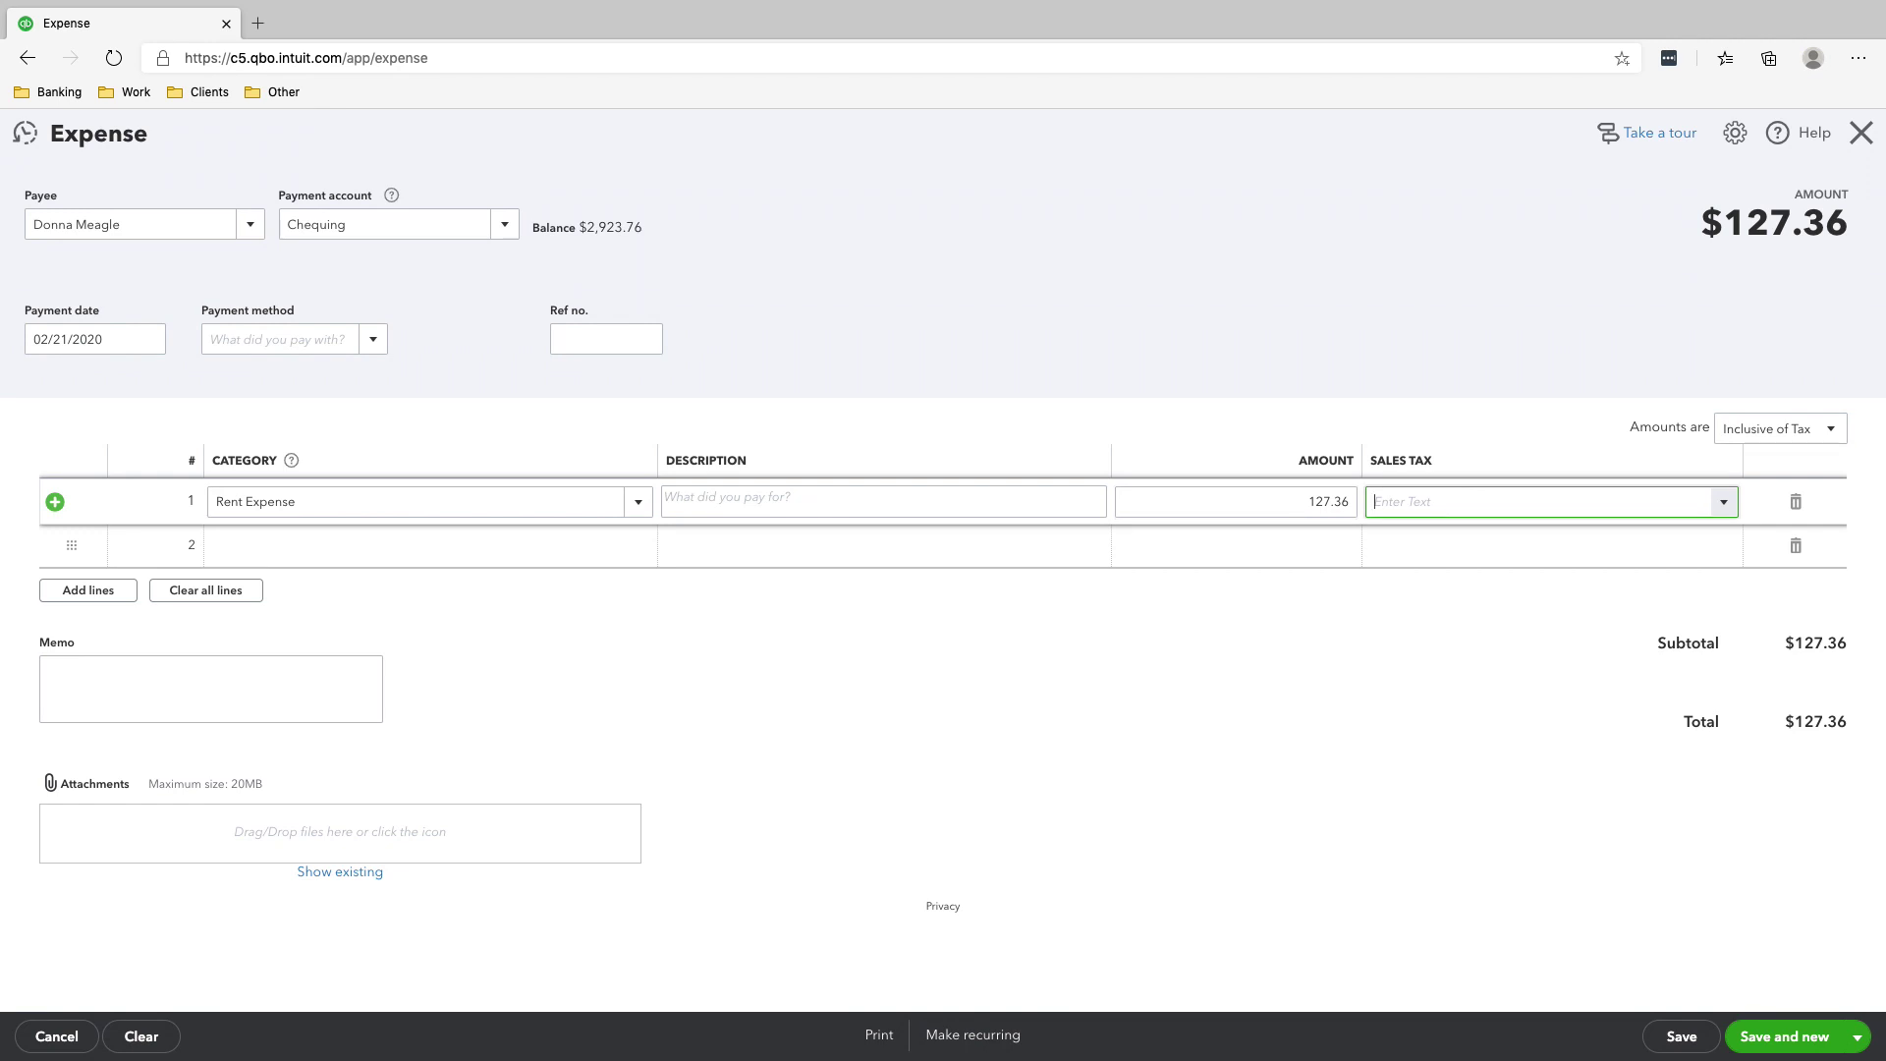
pyautogui.click(1724, 502)
pyautogui.press('Return')
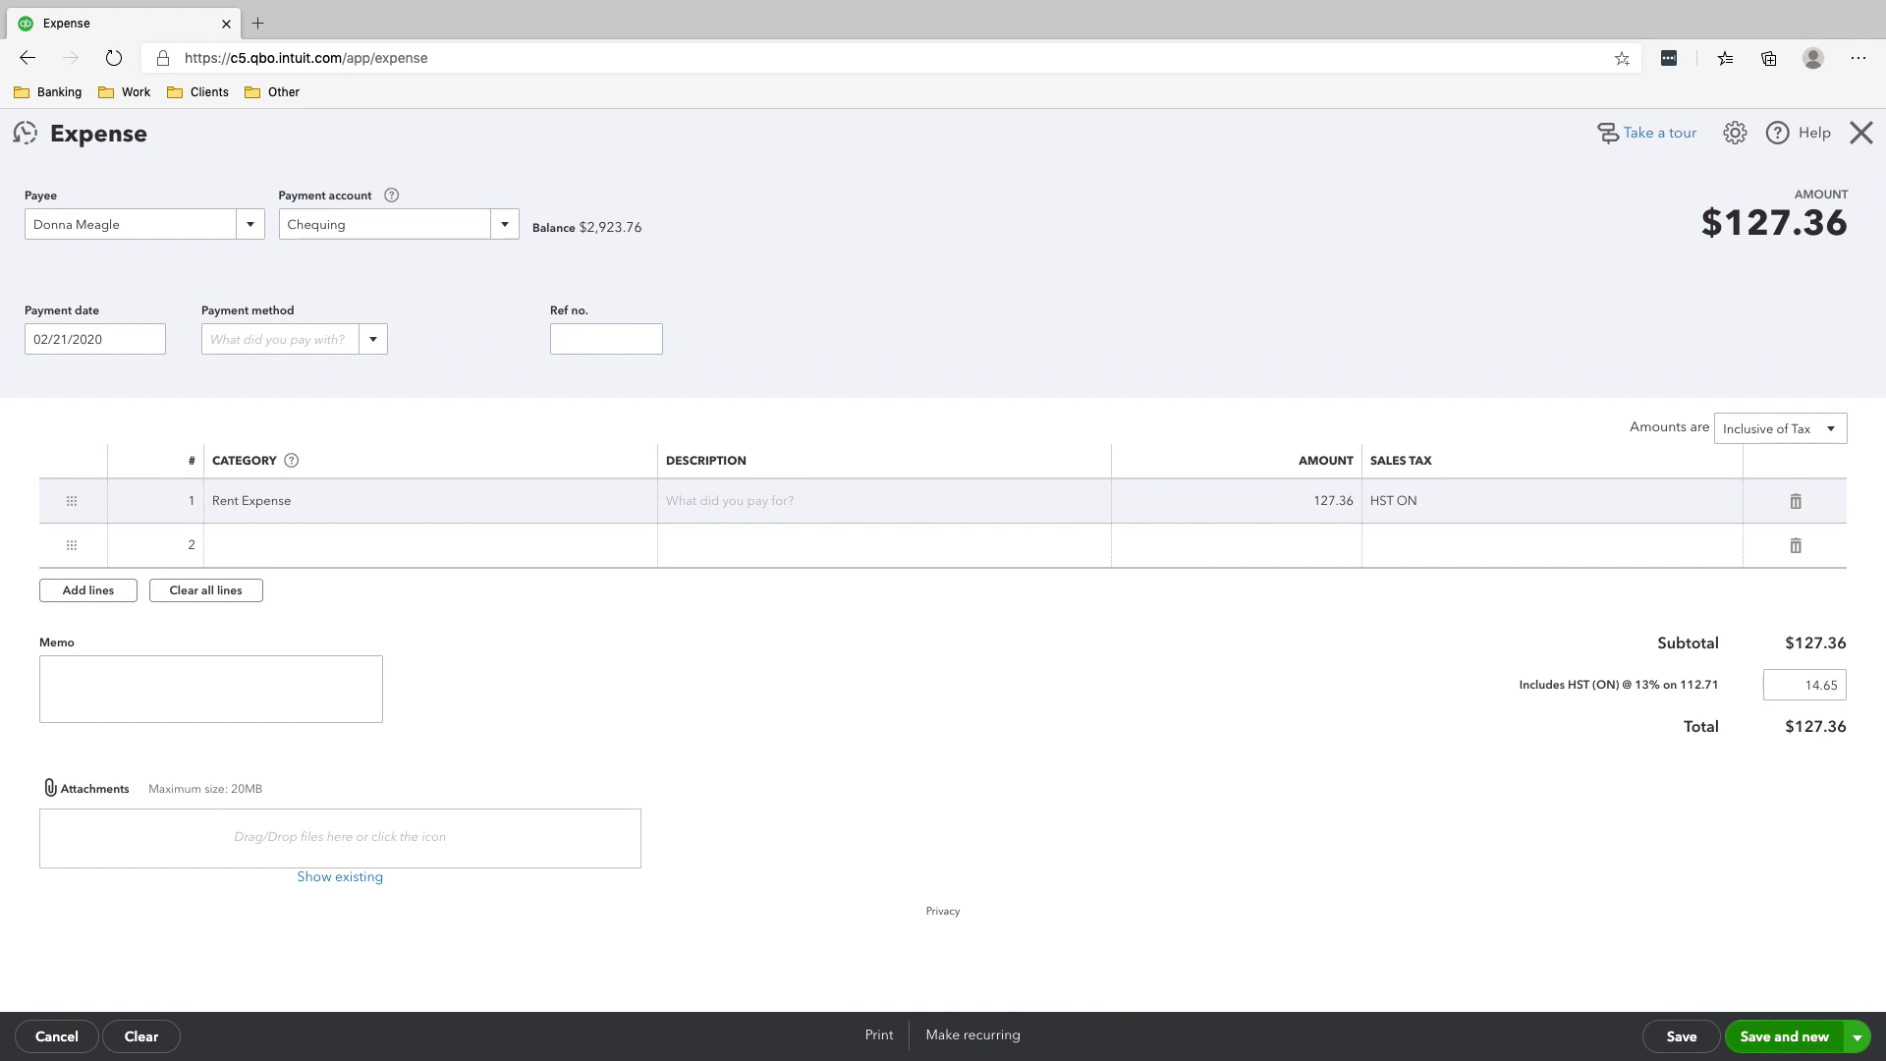
pyautogui.click(1783, 1036)
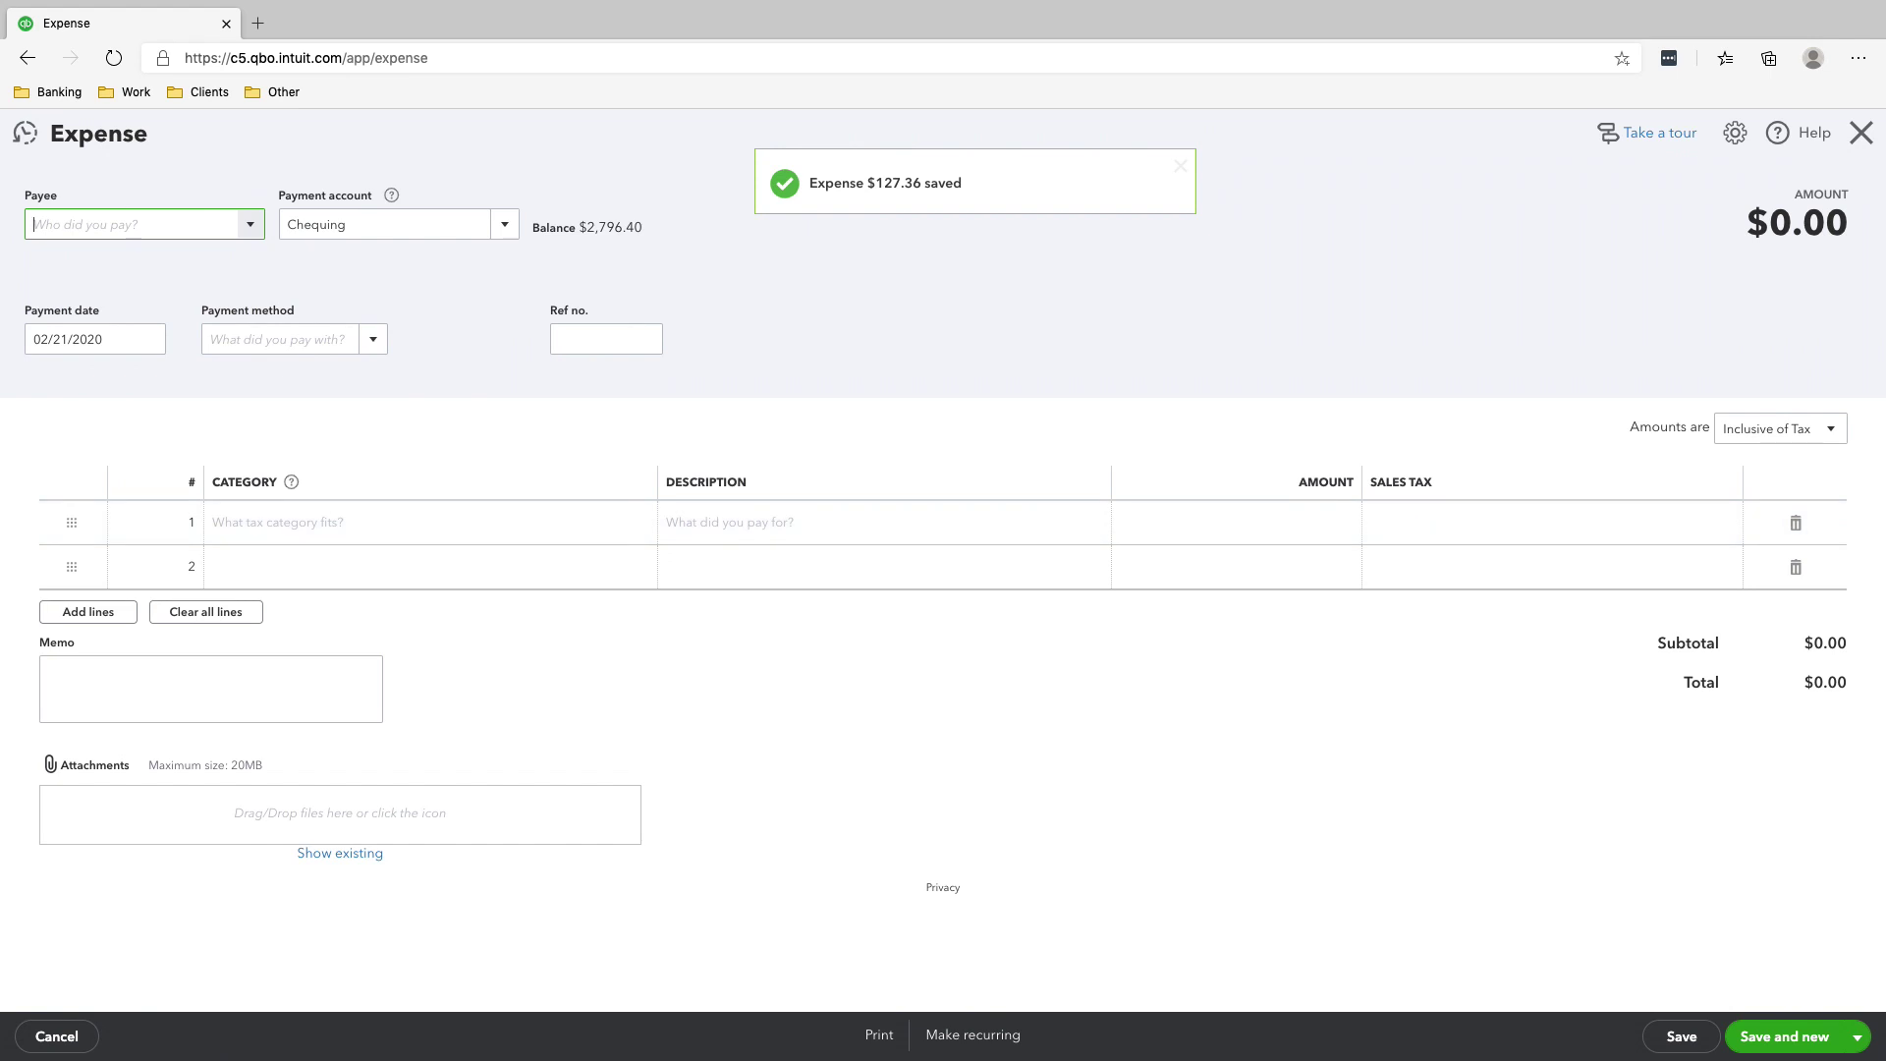
# Step: Enter the advertising supplier's full name as payee on the new expense and set the payment date to 02/24/2020
pyautogui.write('Tom Haverford')
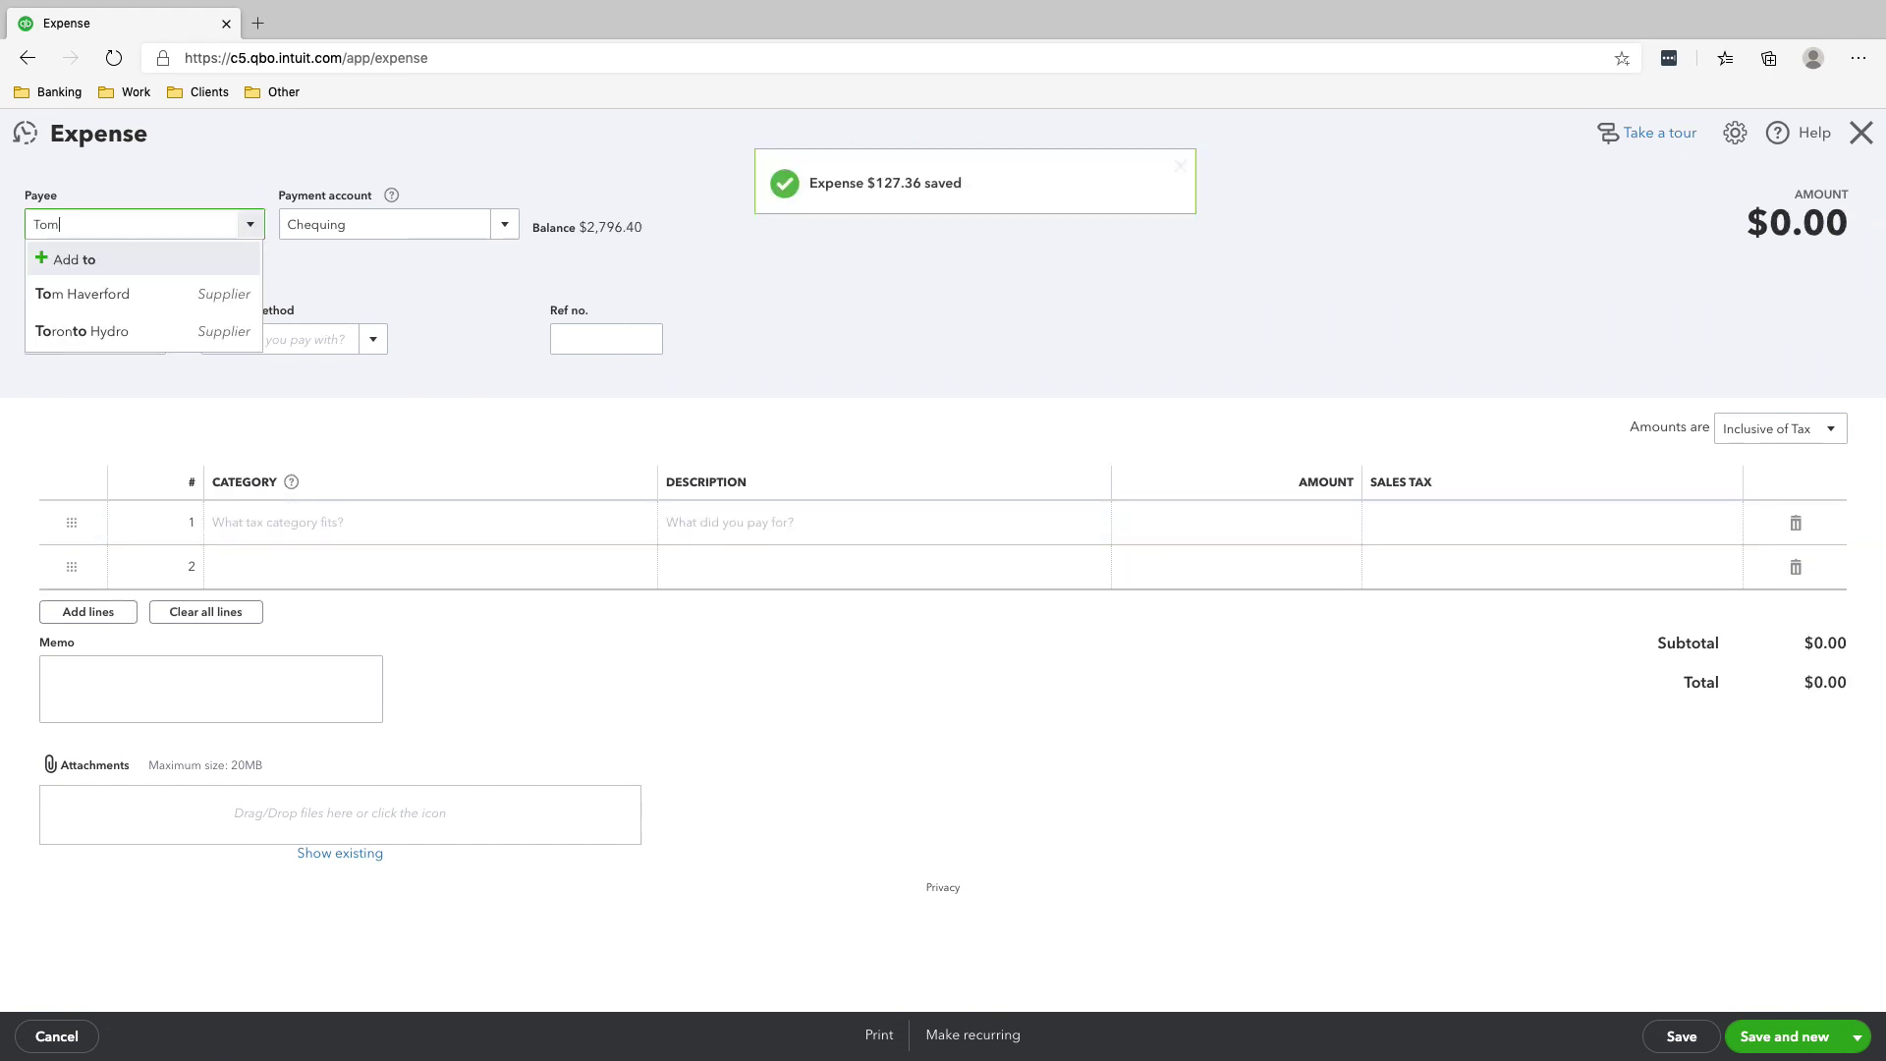
pyautogui.press('Tab')
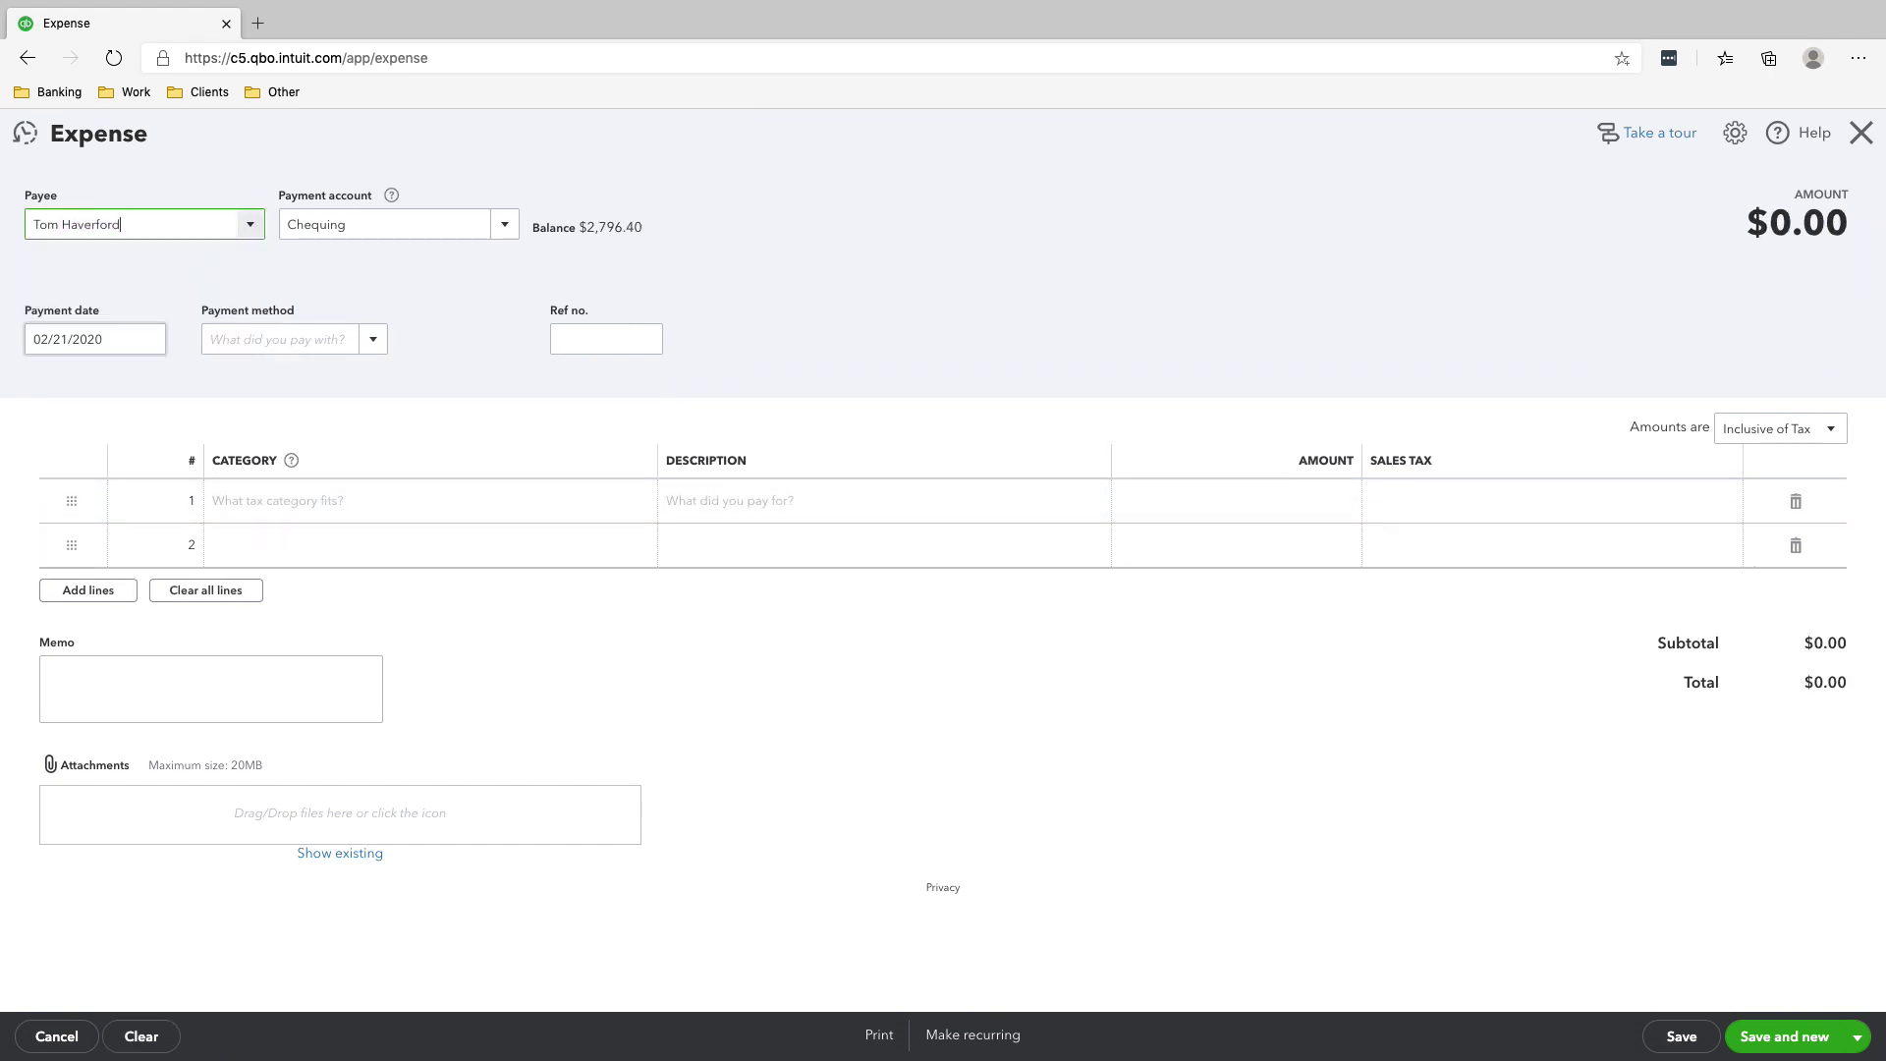
pyautogui.write('24')
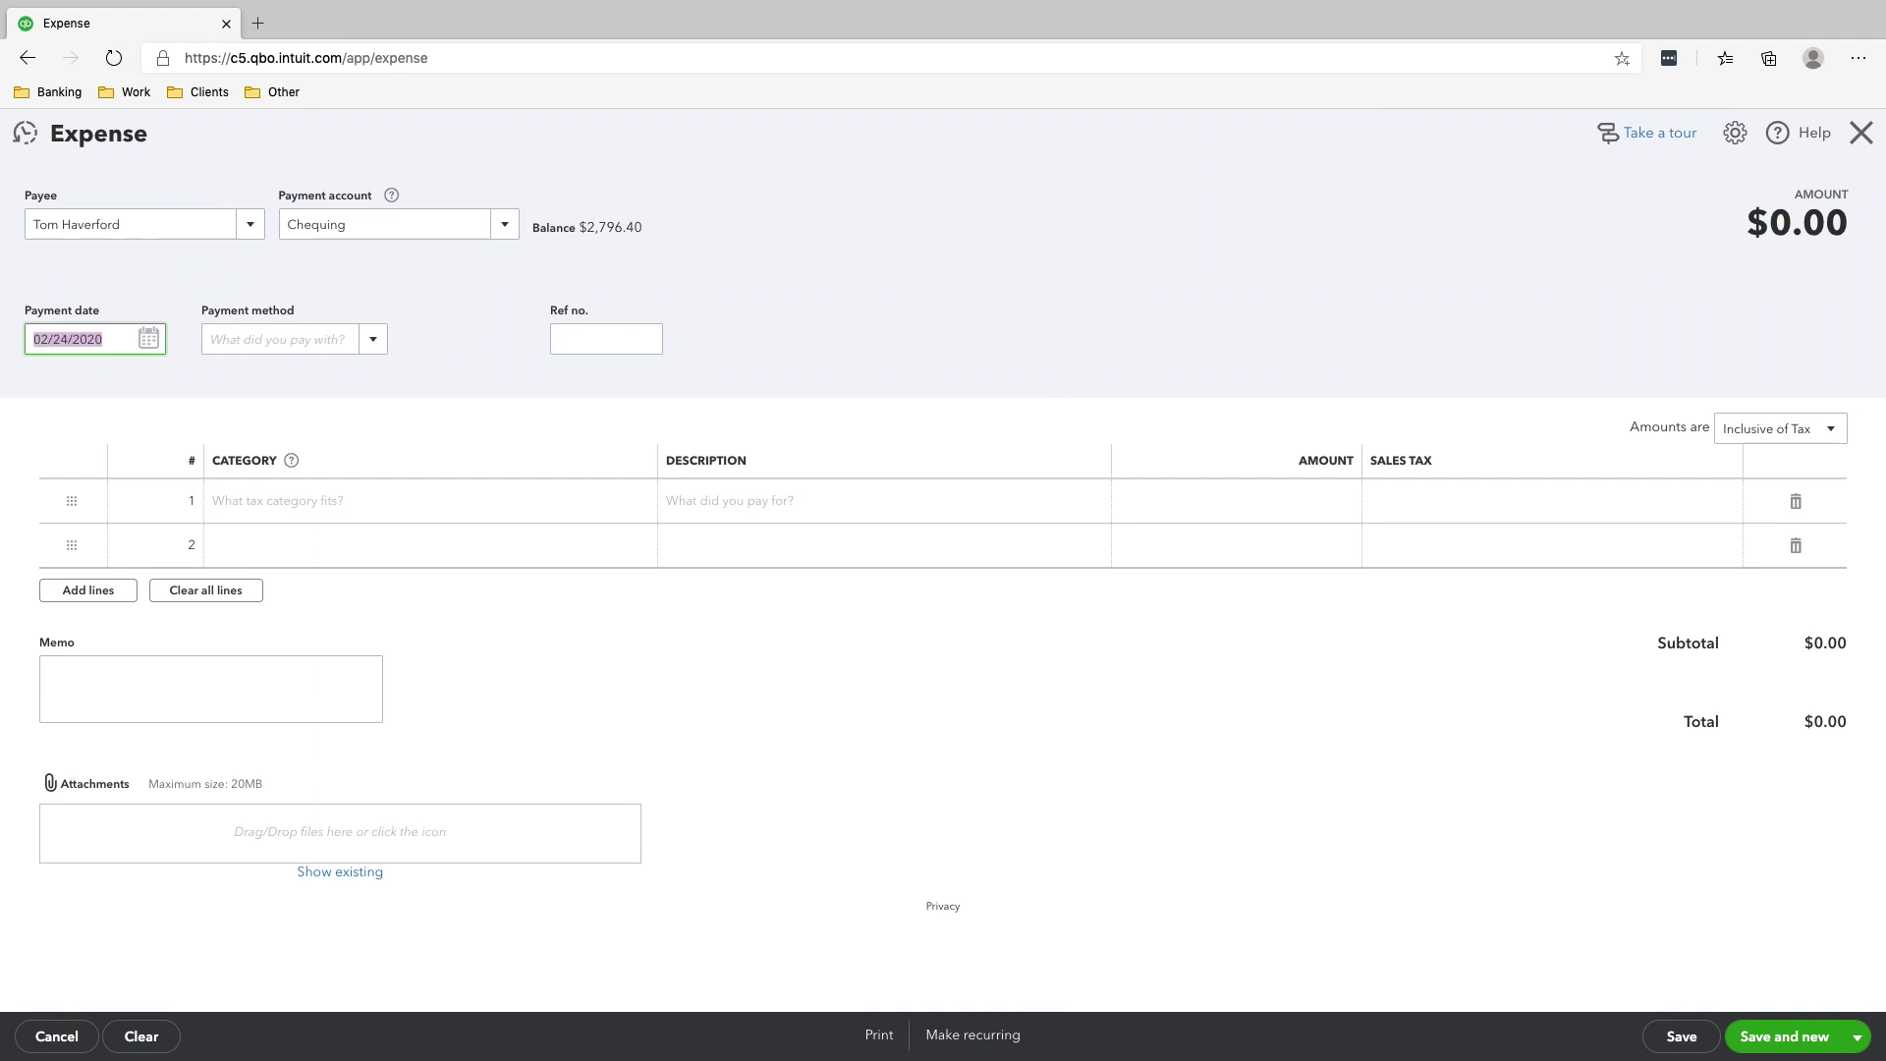
# Step: Enter an Advertising and Marketing Expenses line of 46.70 on the expense
pyautogui.press('Tab')
pyautogui.press('Tab')
pyautogui.press('Tab')
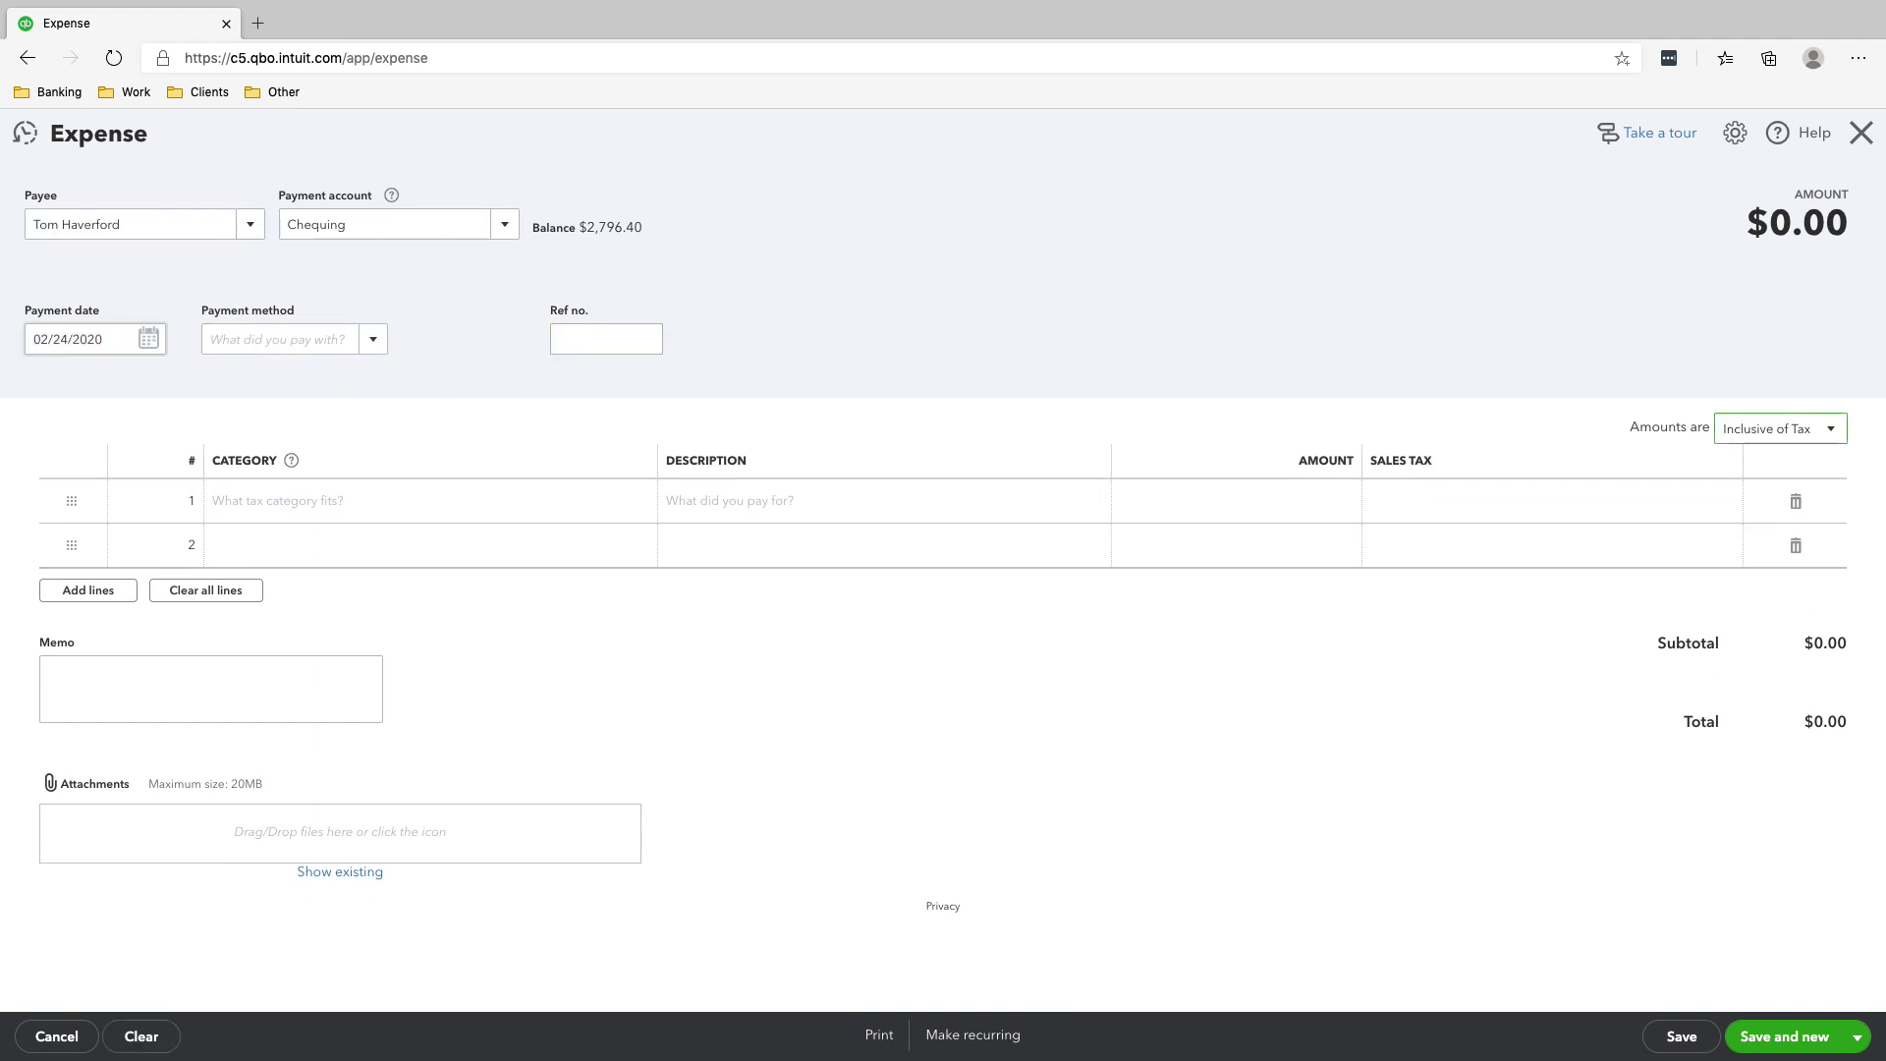
pyautogui.press('Tab')
pyautogui.write('Adver')
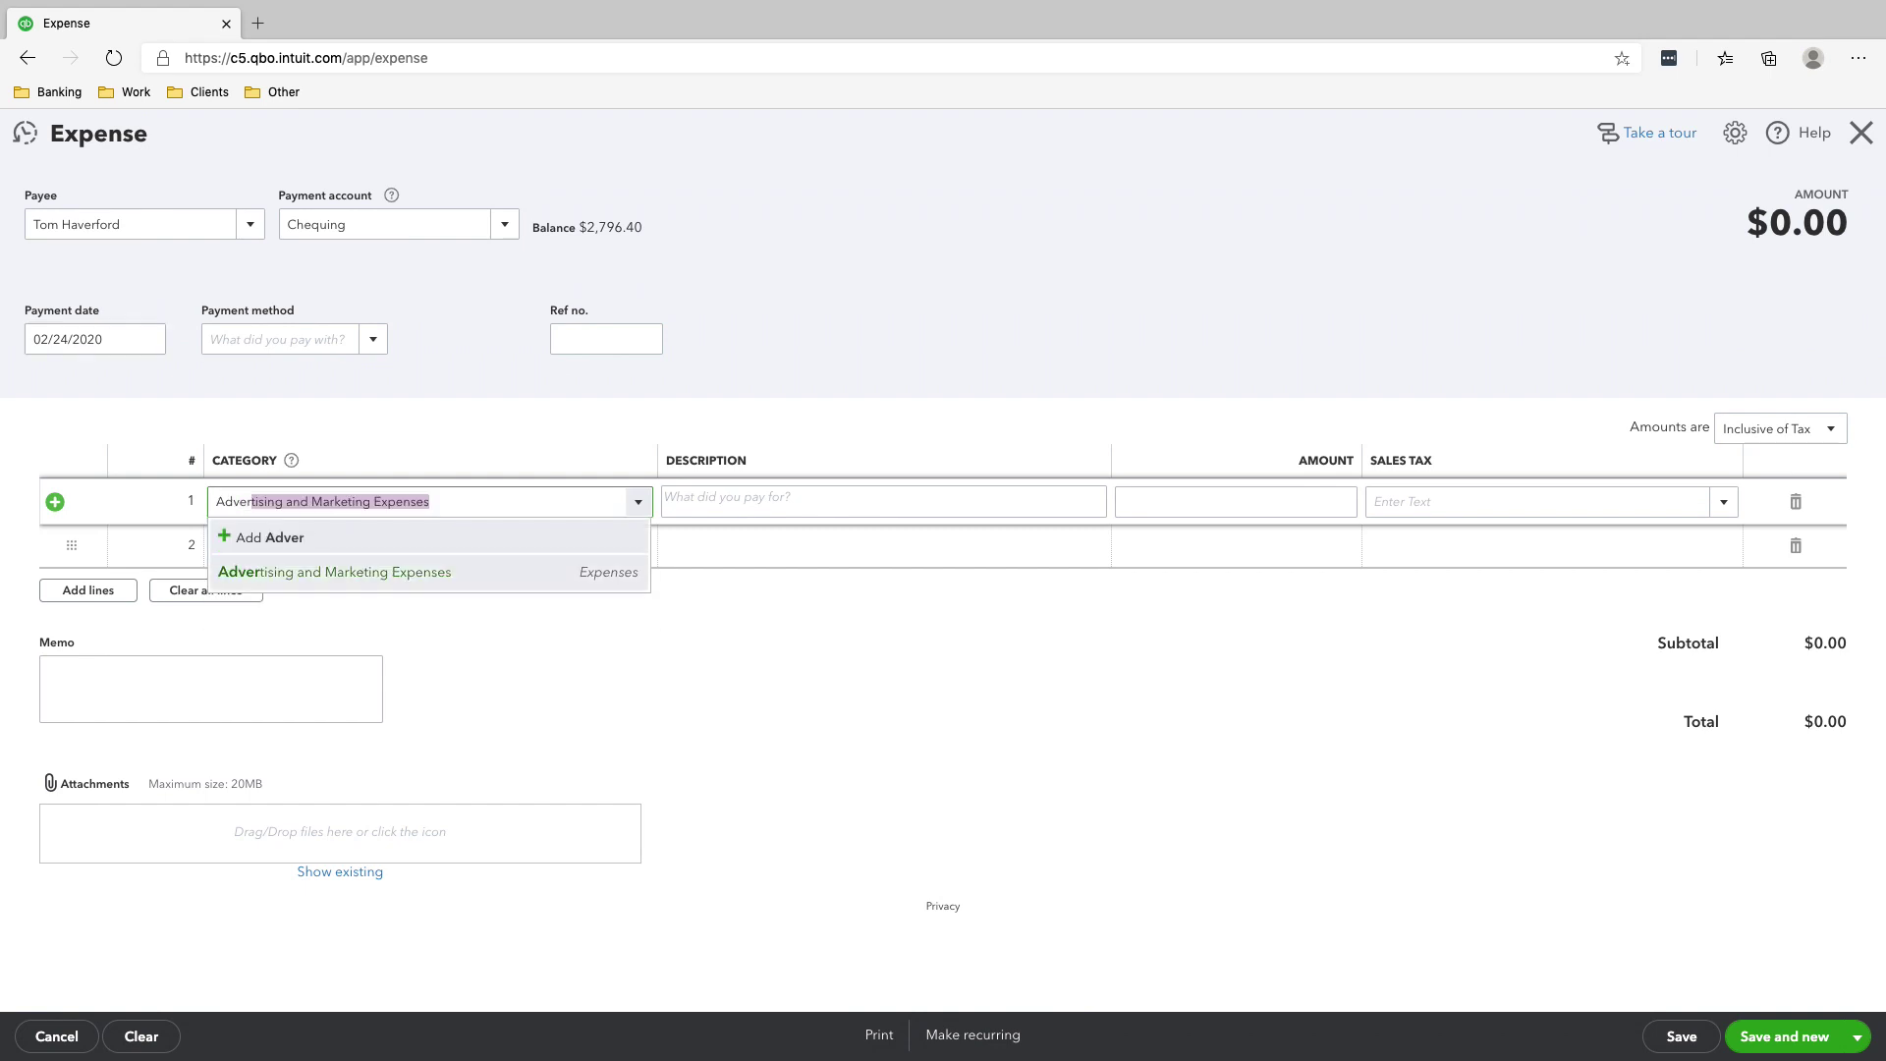
pyautogui.press('Tab')
pyautogui.press('Tab')
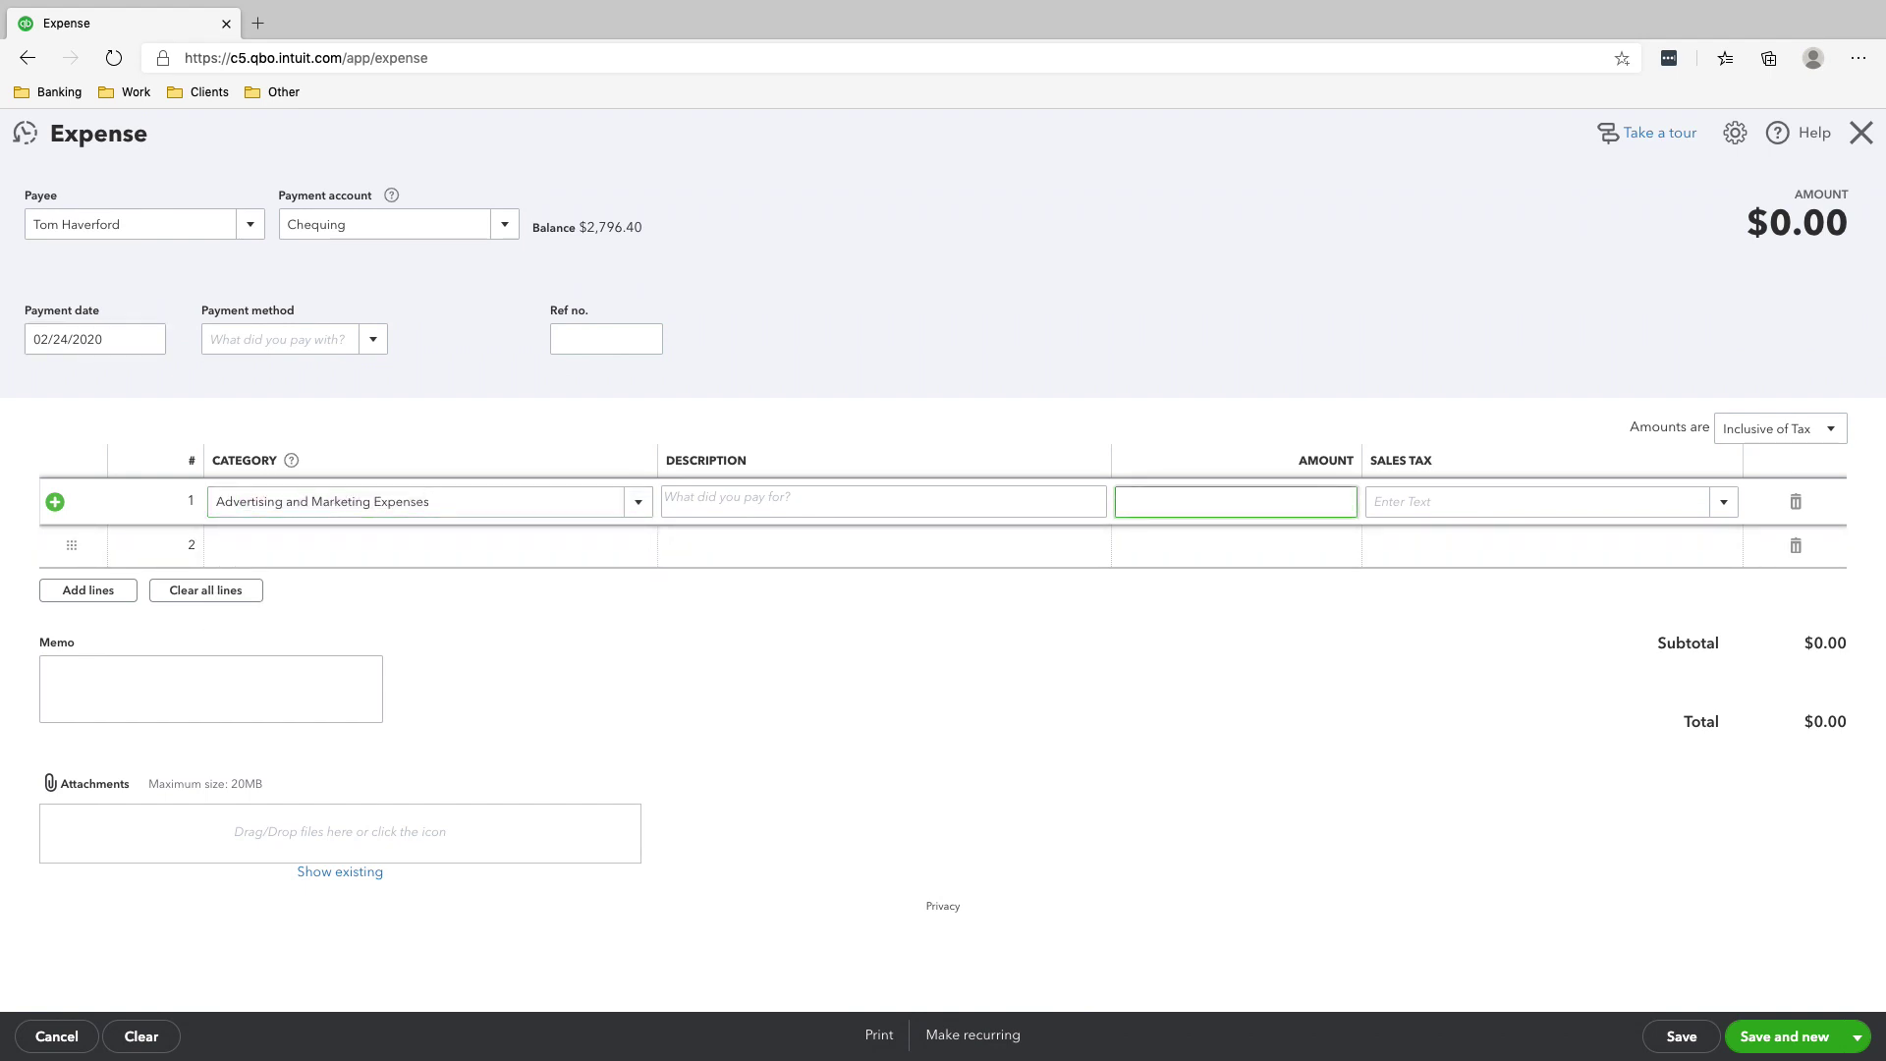
pyautogui.write('46.70')
pyautogui.press('Tab')
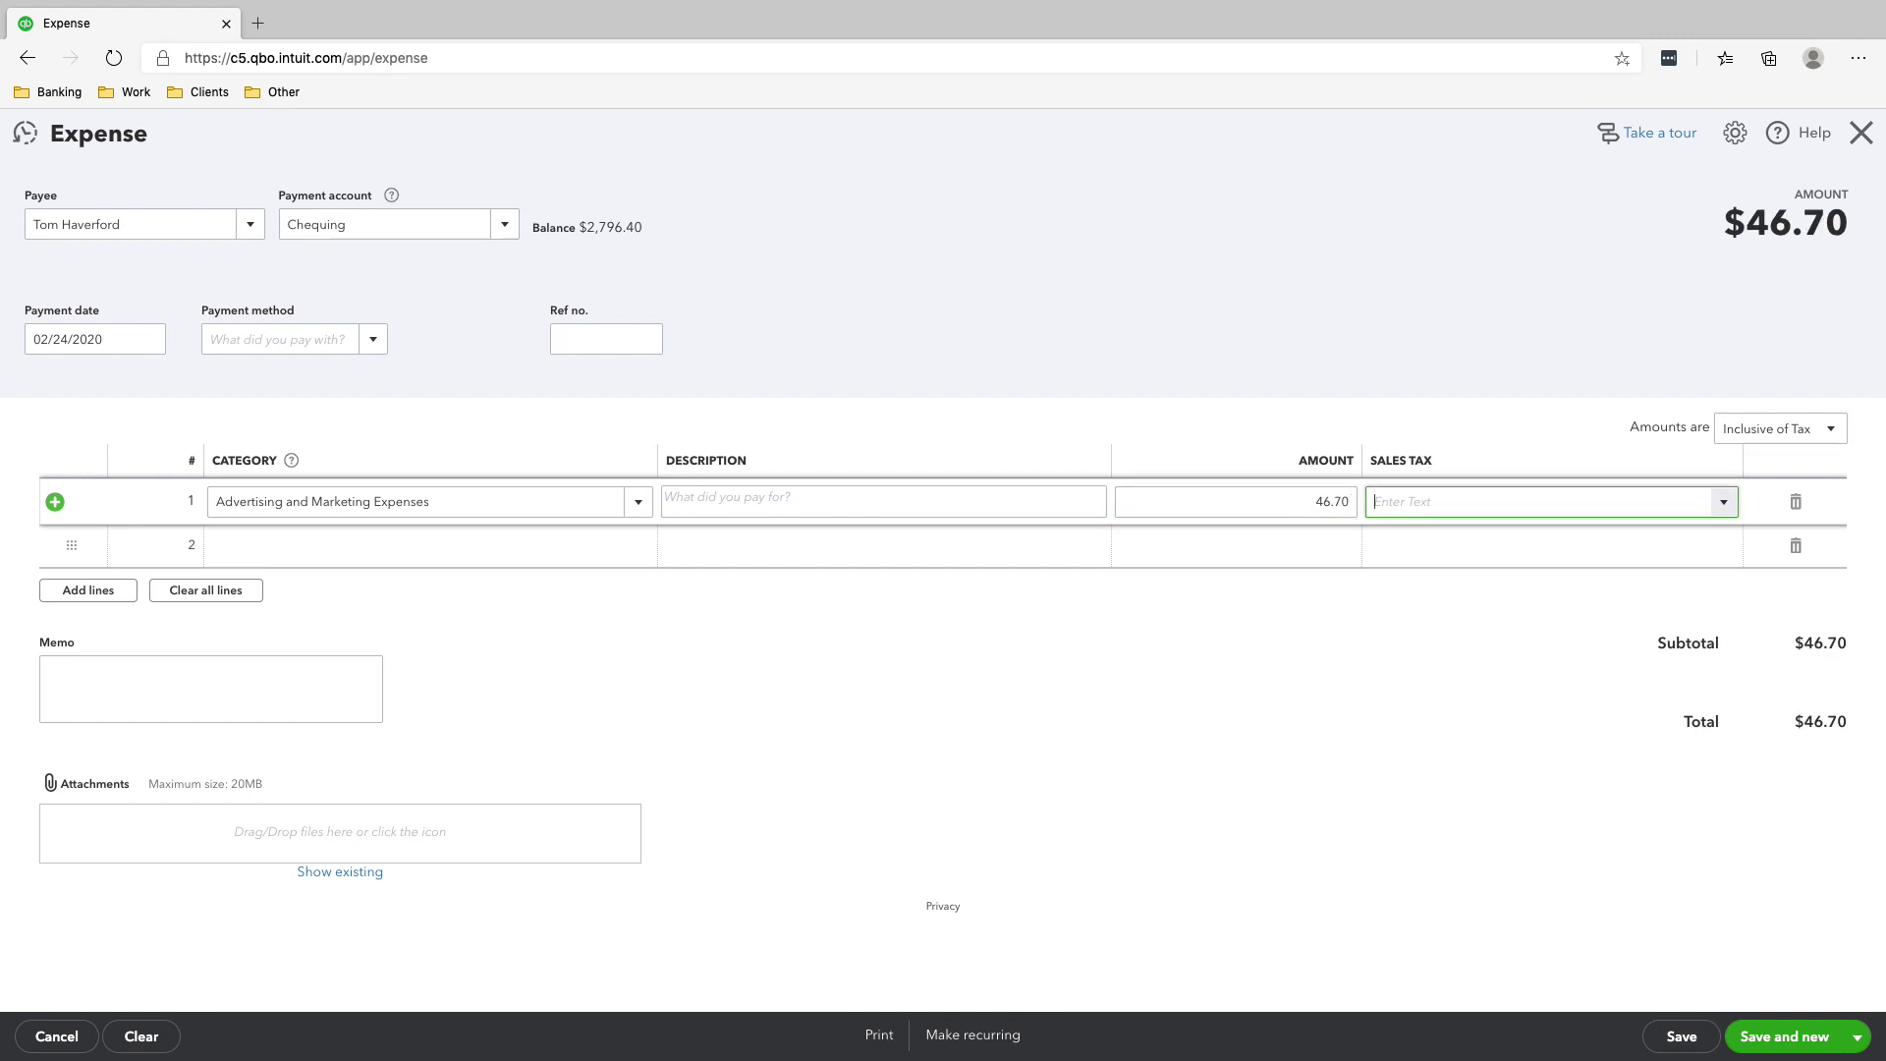
# Step: Apply HST ON sales tax to the advertising line and save the expense with a new blank one opened
pyautogui.press('Down')
pyautogui.press('Down')
pyautogui.press('Down')
pyautogui.press('Down')
pyautogui.press('Down')
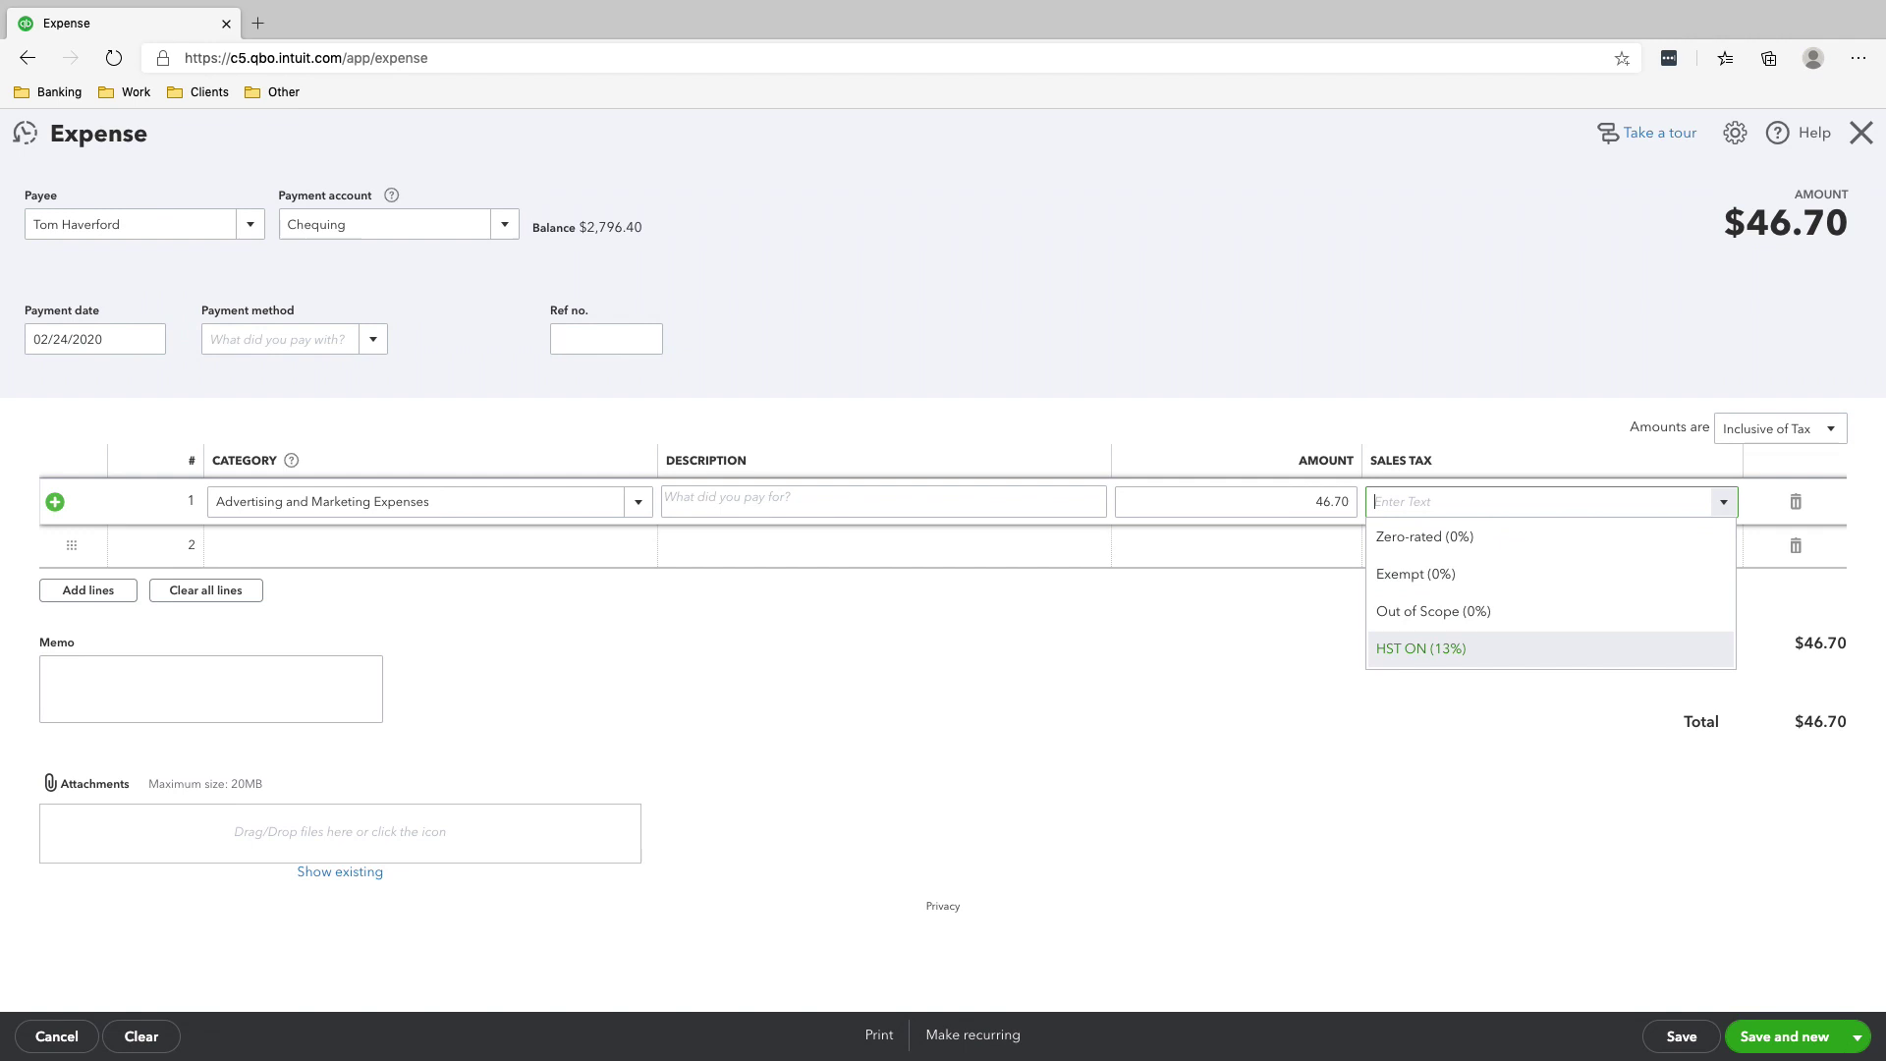
pyautogui.press('Return')
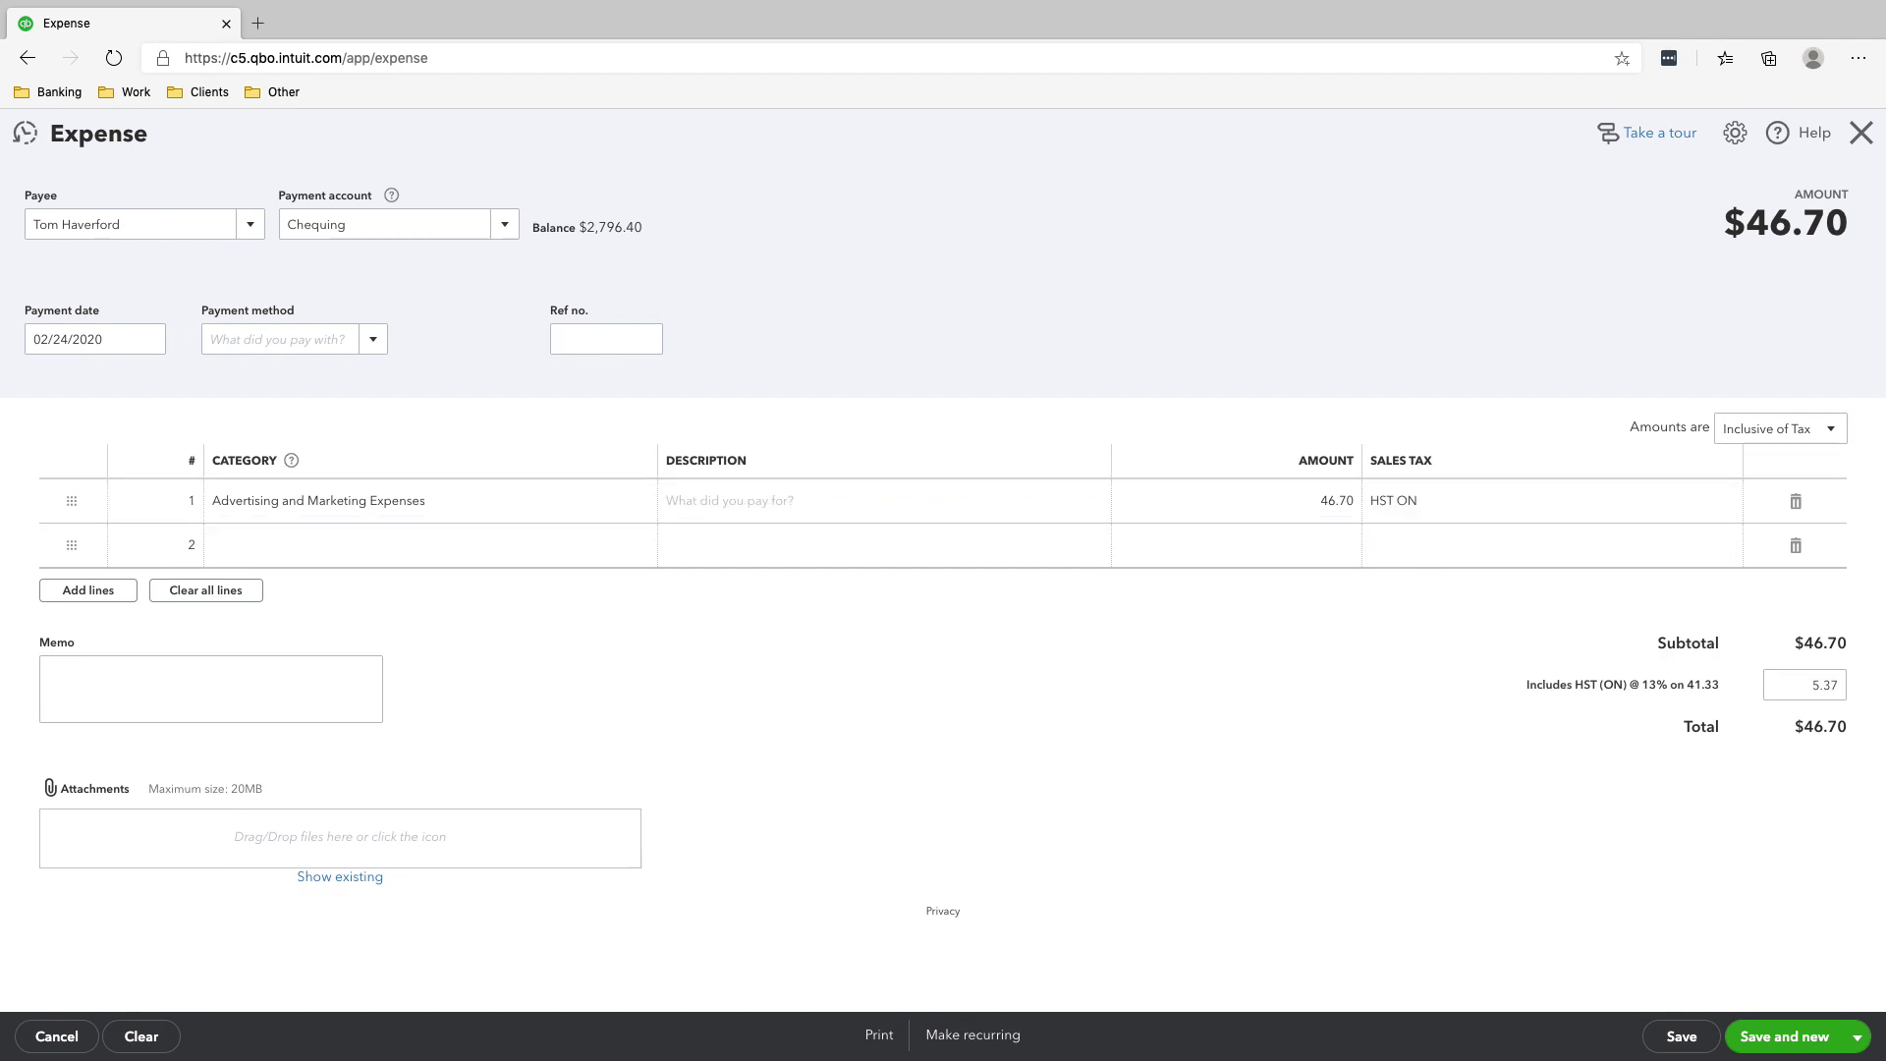
pyautogui.click(1784, 1036)
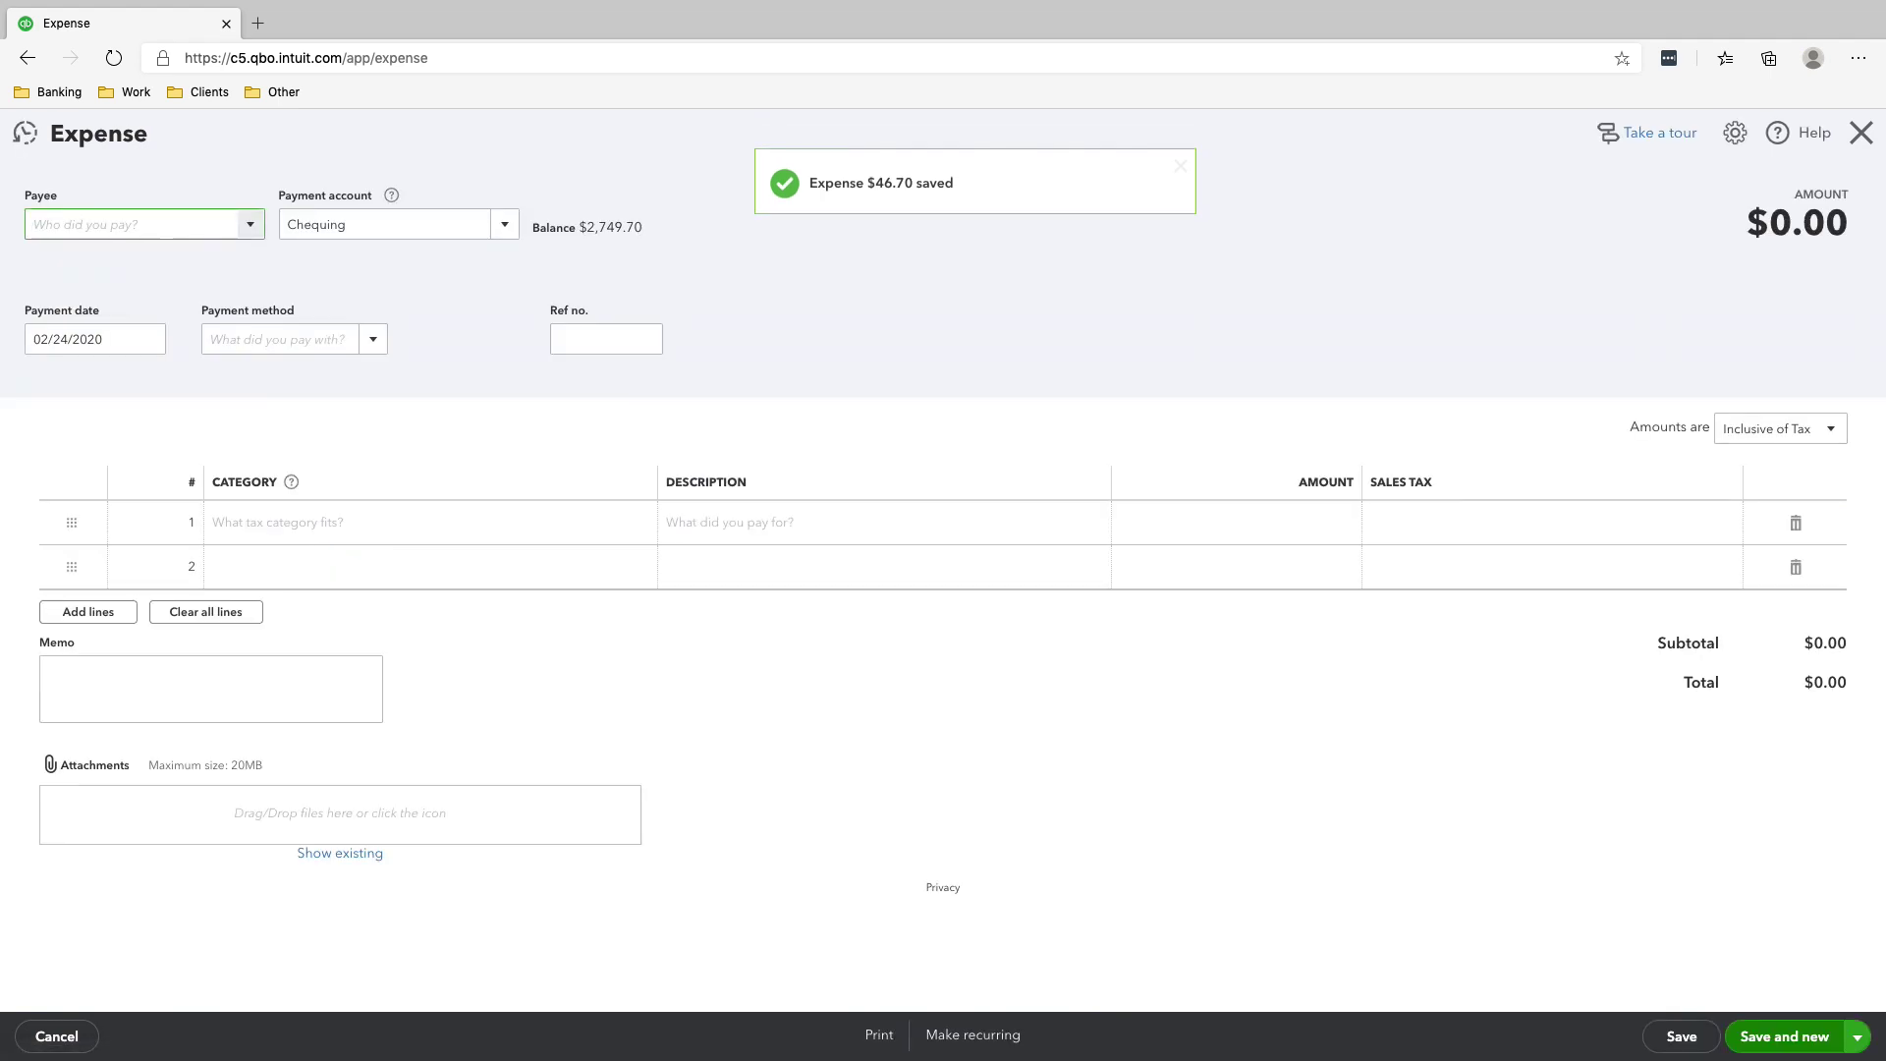
# Step: Choose MailChimp as payee on the new expense and set the payment date to 02/25/2020
pyautogui.write('mail')
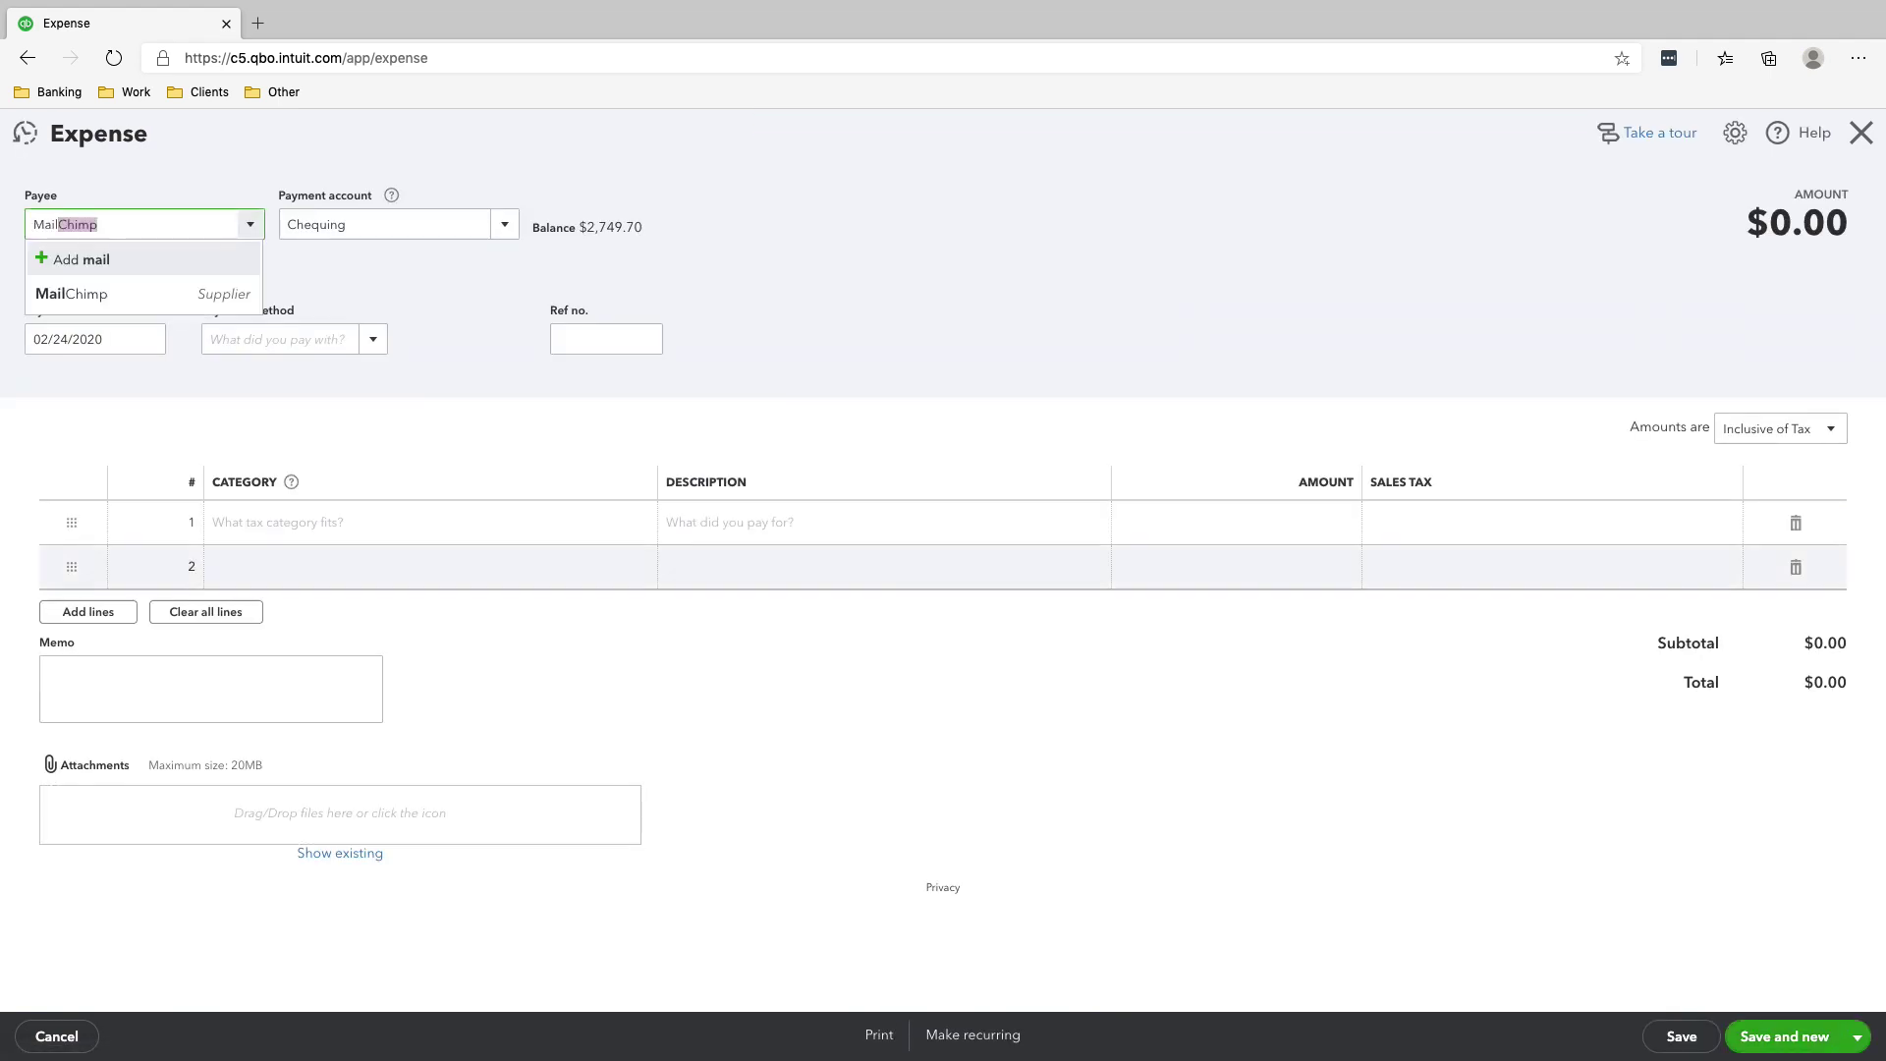
pyautogui.press('Down')
pyautogui.press('Return')
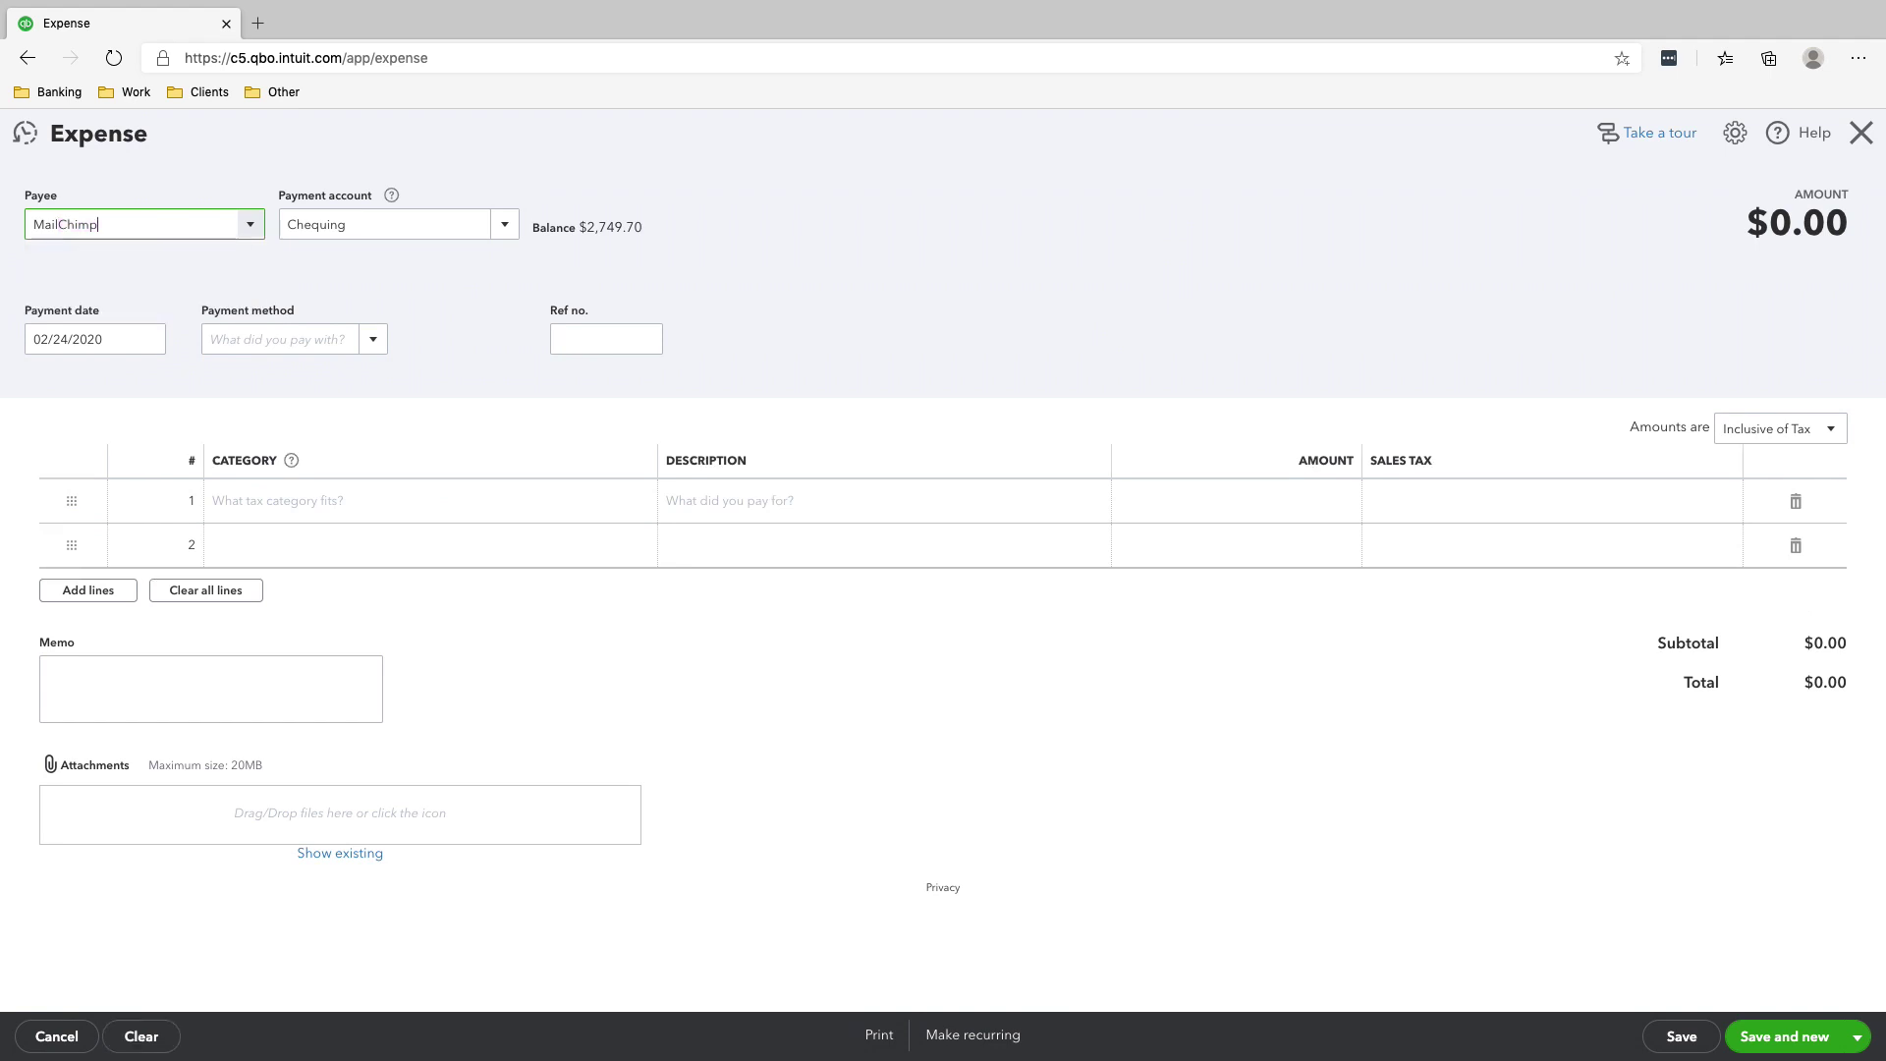
pyautogui.press('Tab')
pyautogui.press('Tab')
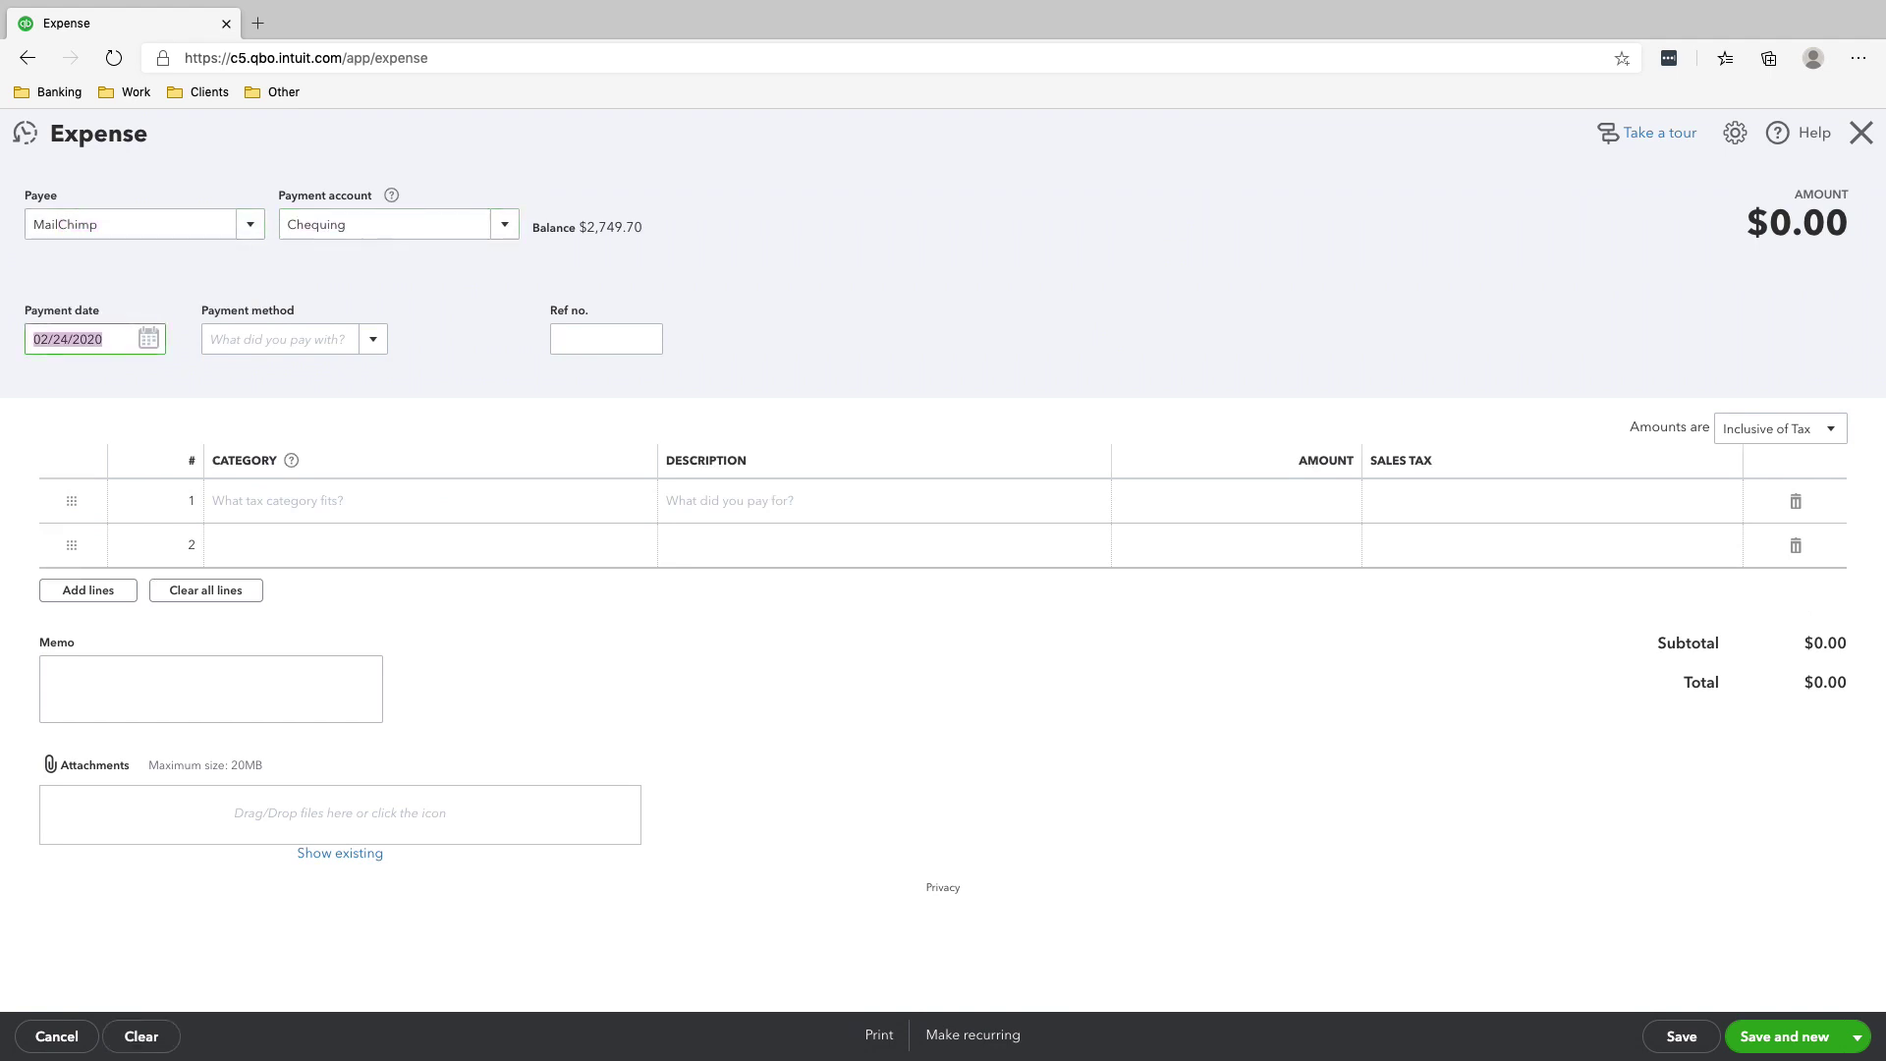
pyautogui.press('Tab')
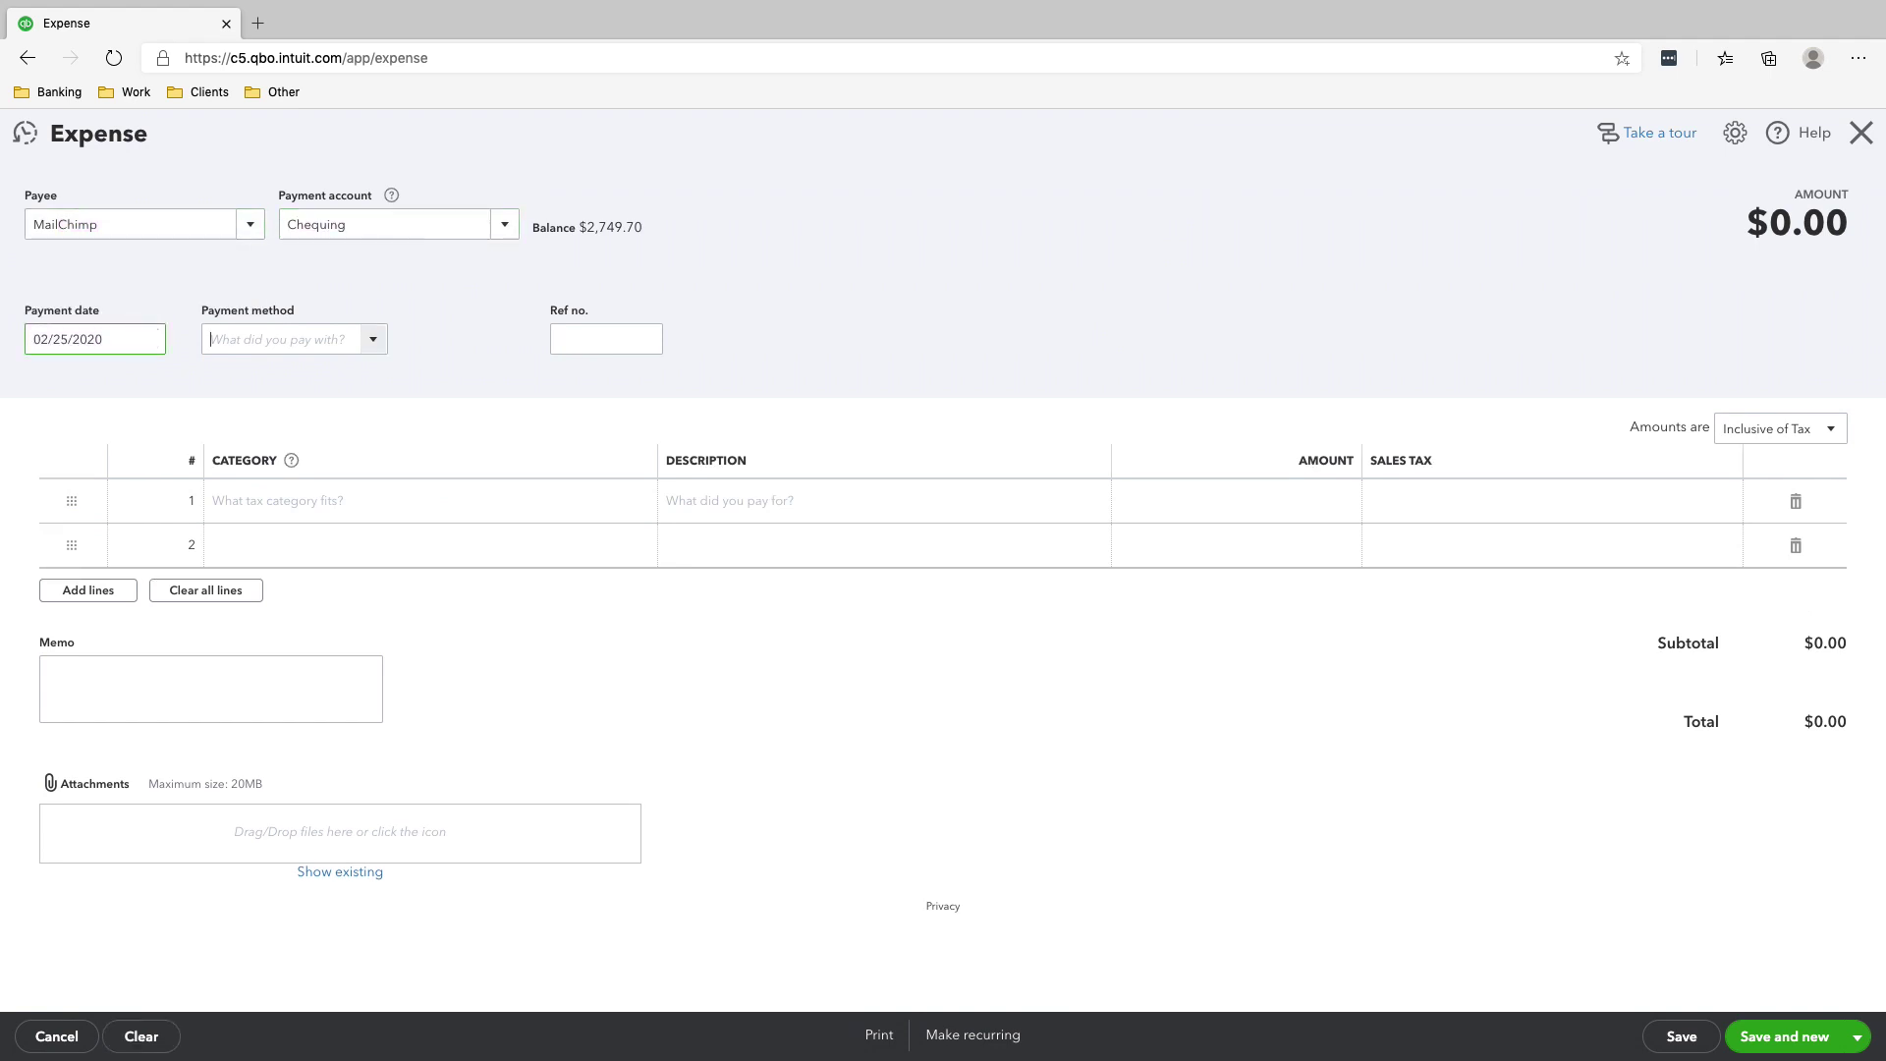
# Step: Enter a Software Subscriptions Expense line of 42.93 with Zero-rated sales tax, and save the expense with a new blank one opened
pyautogui.press('Tab')
pyautogui.press('Tab')
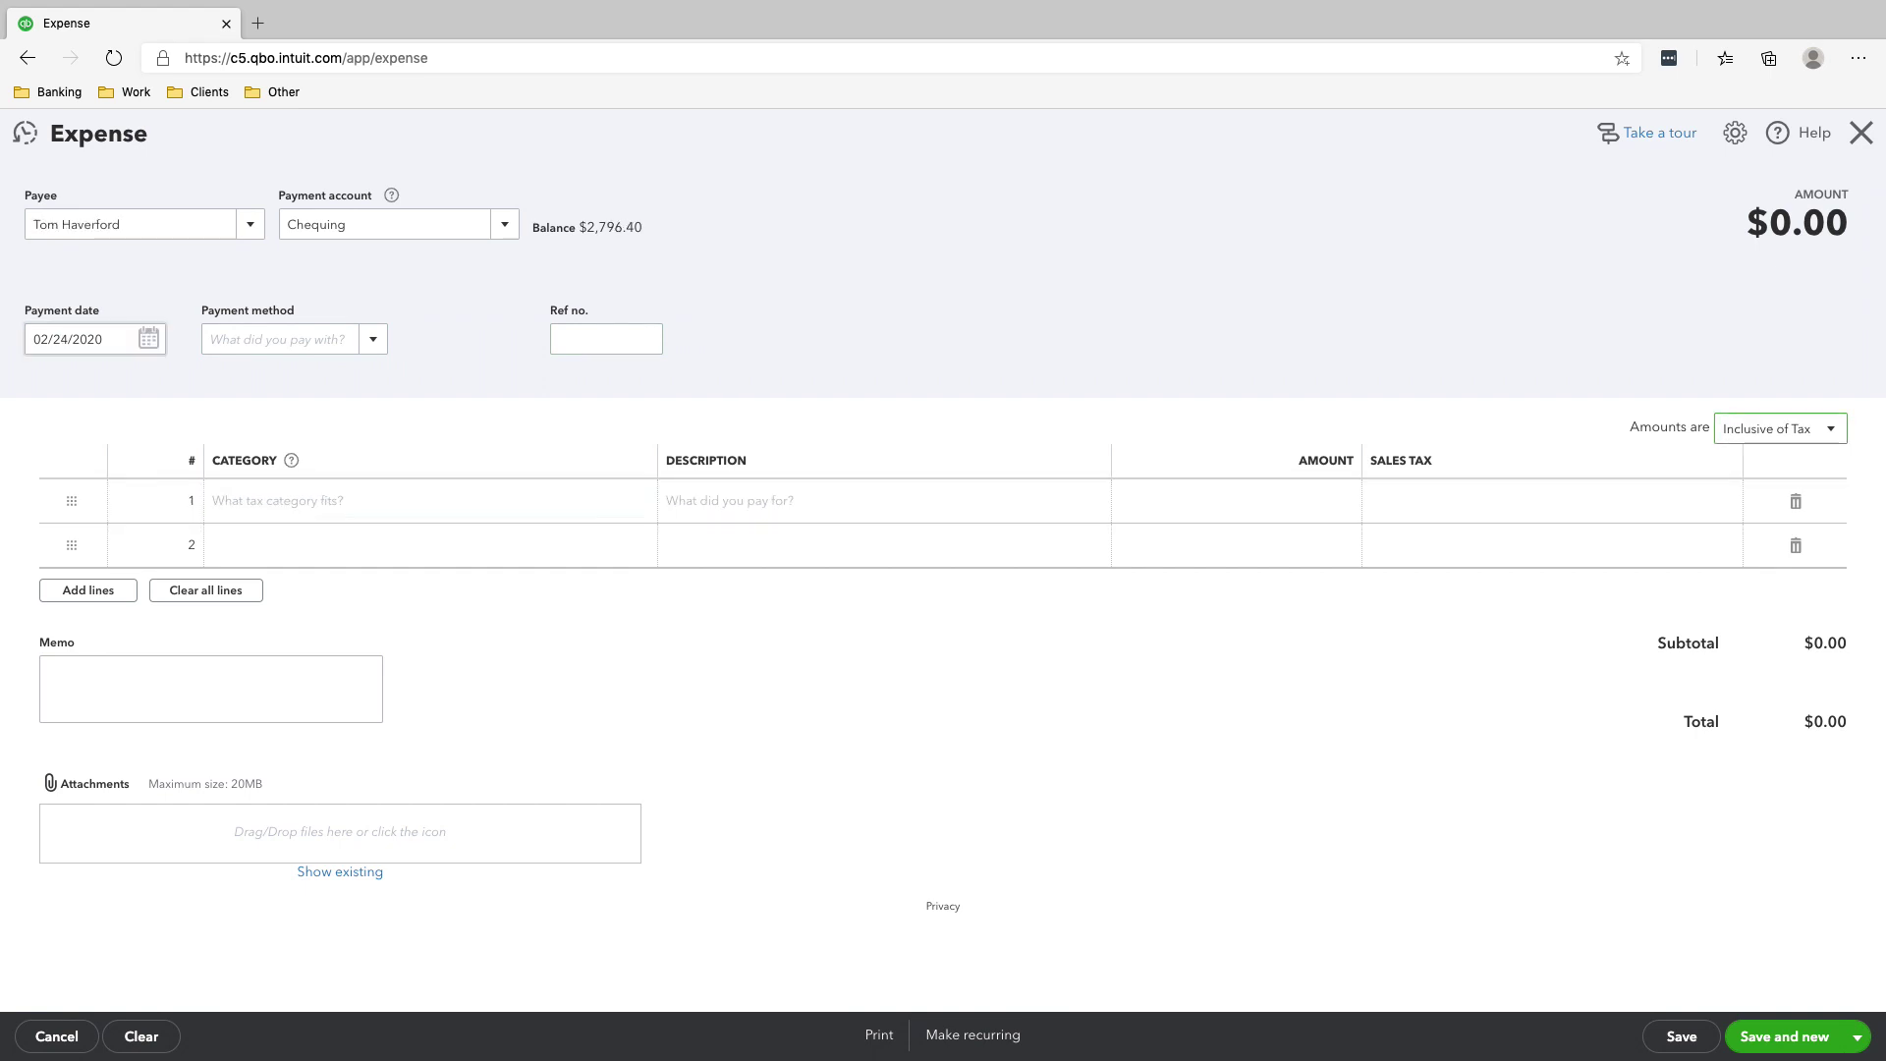
pyautogui.write('Software Subscriptions Expense')
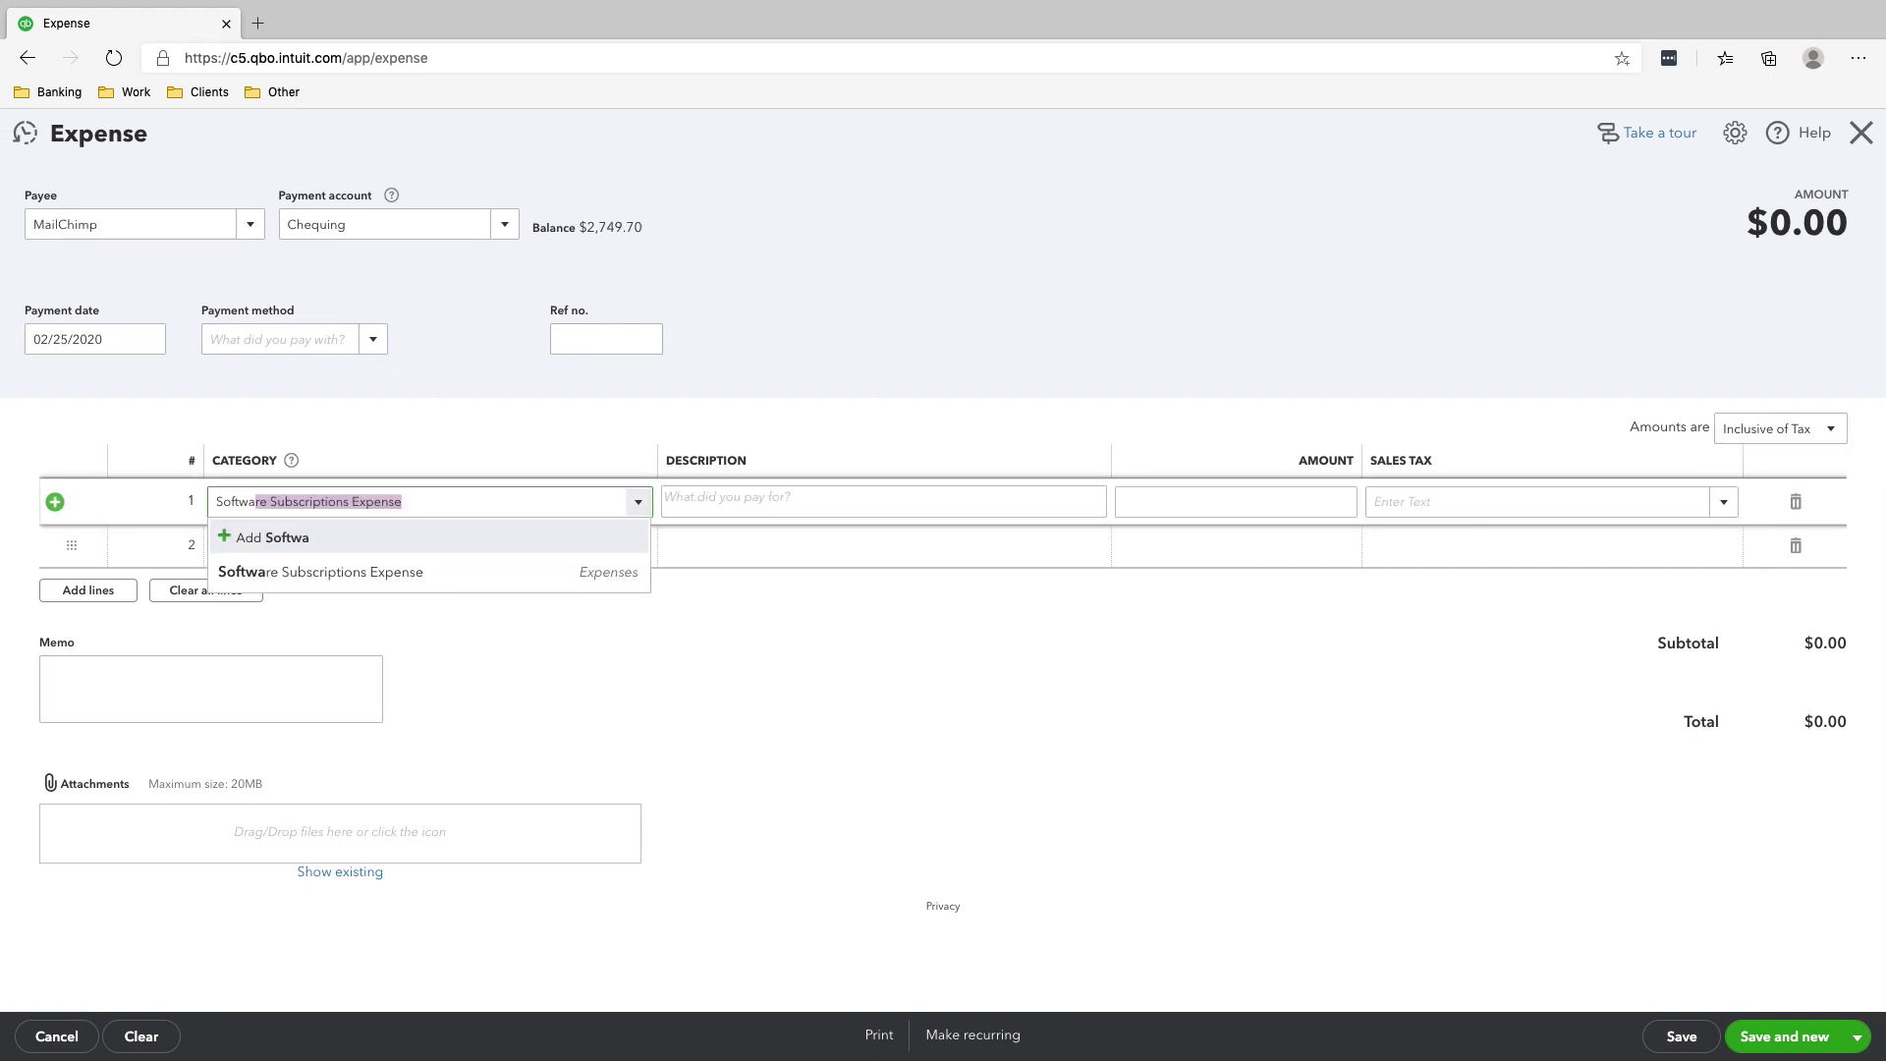
pyautogui.press('Tab')
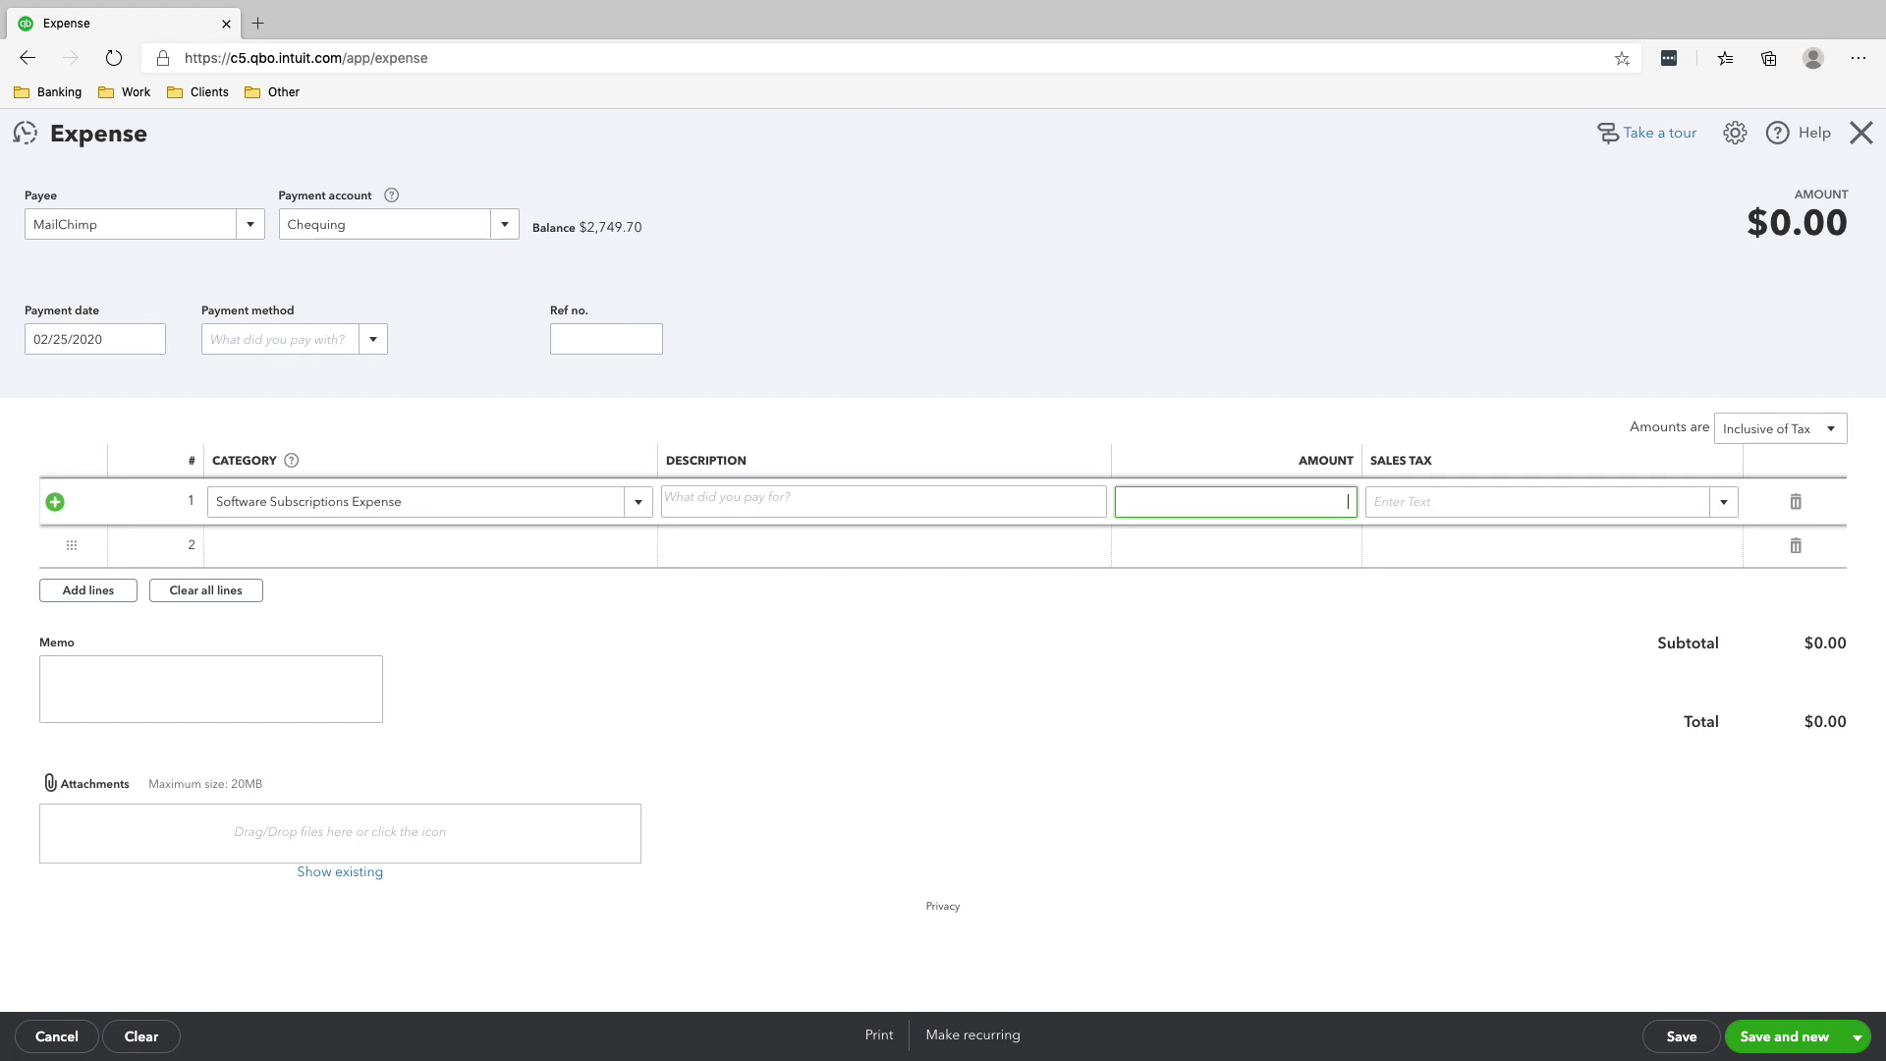
pyautogui.write('2')
pyautogui.write('2.93')
pyautogui.press('Tab')
pyautogui.write('Z')
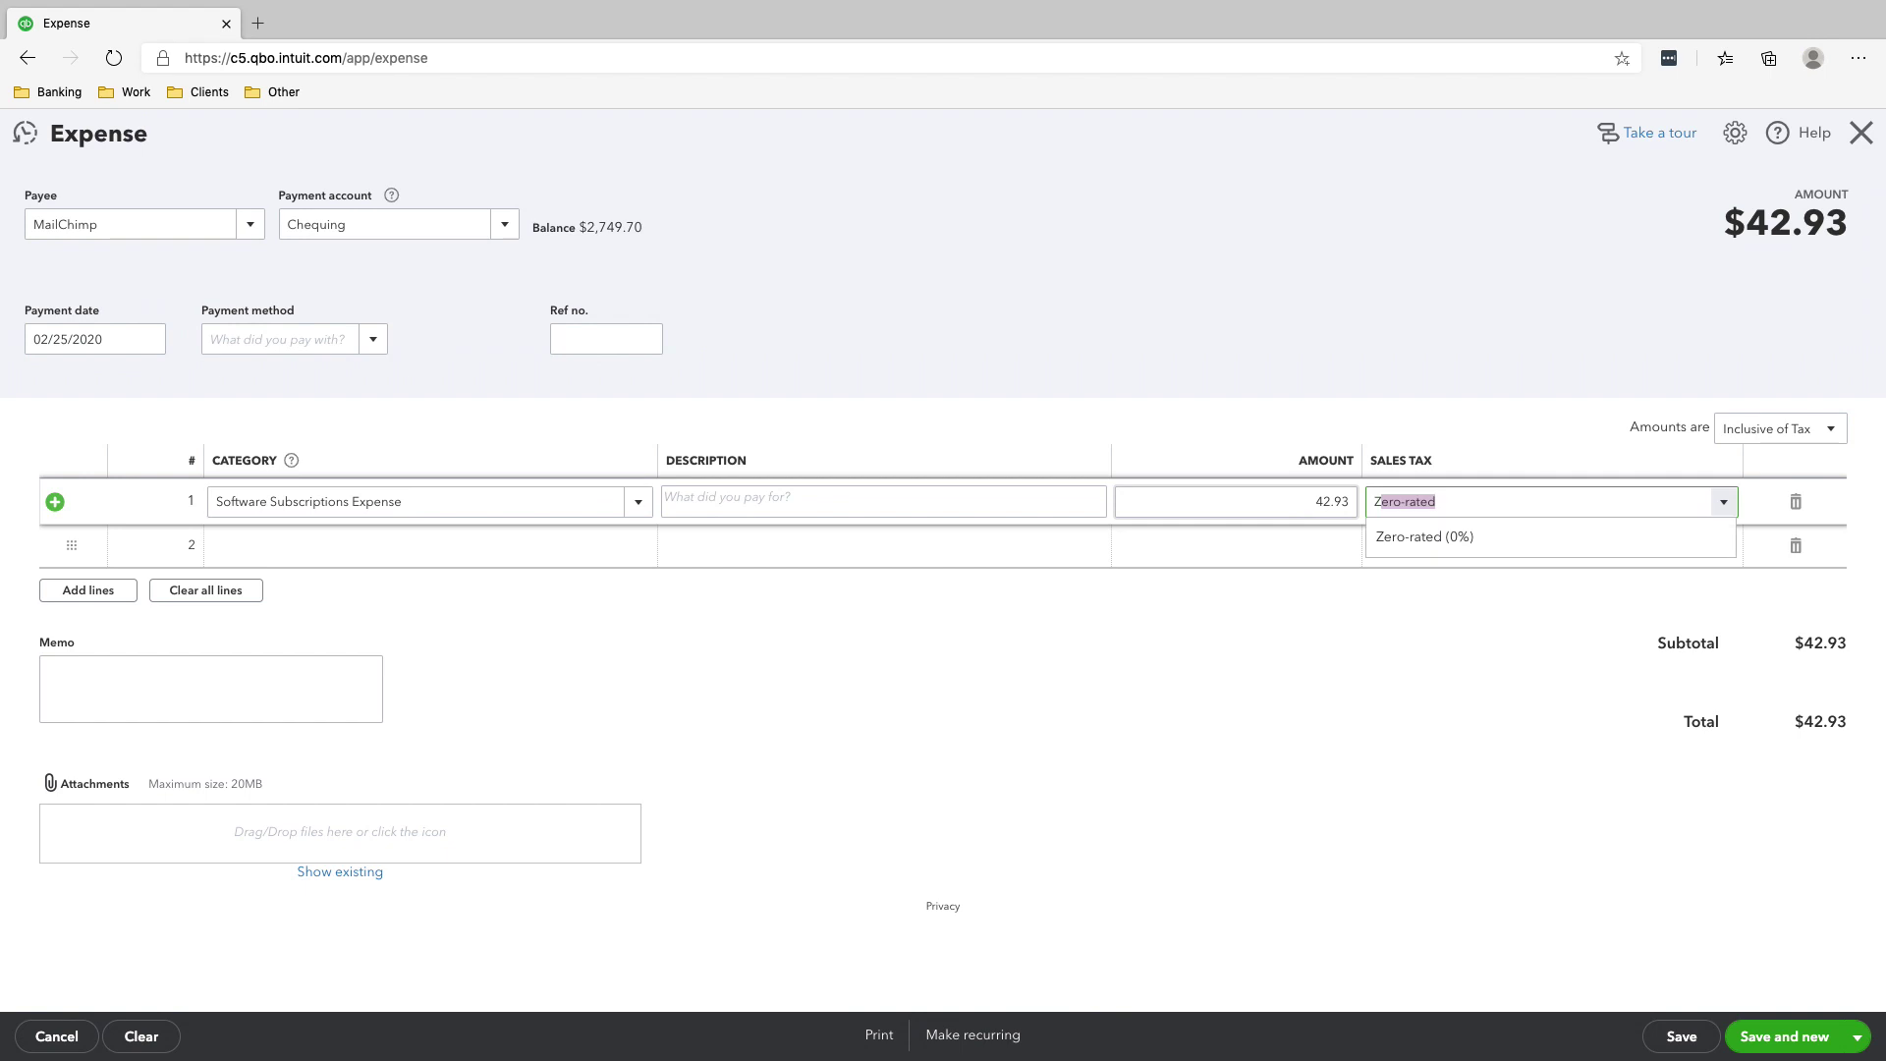
pyautogui.press('Tab')
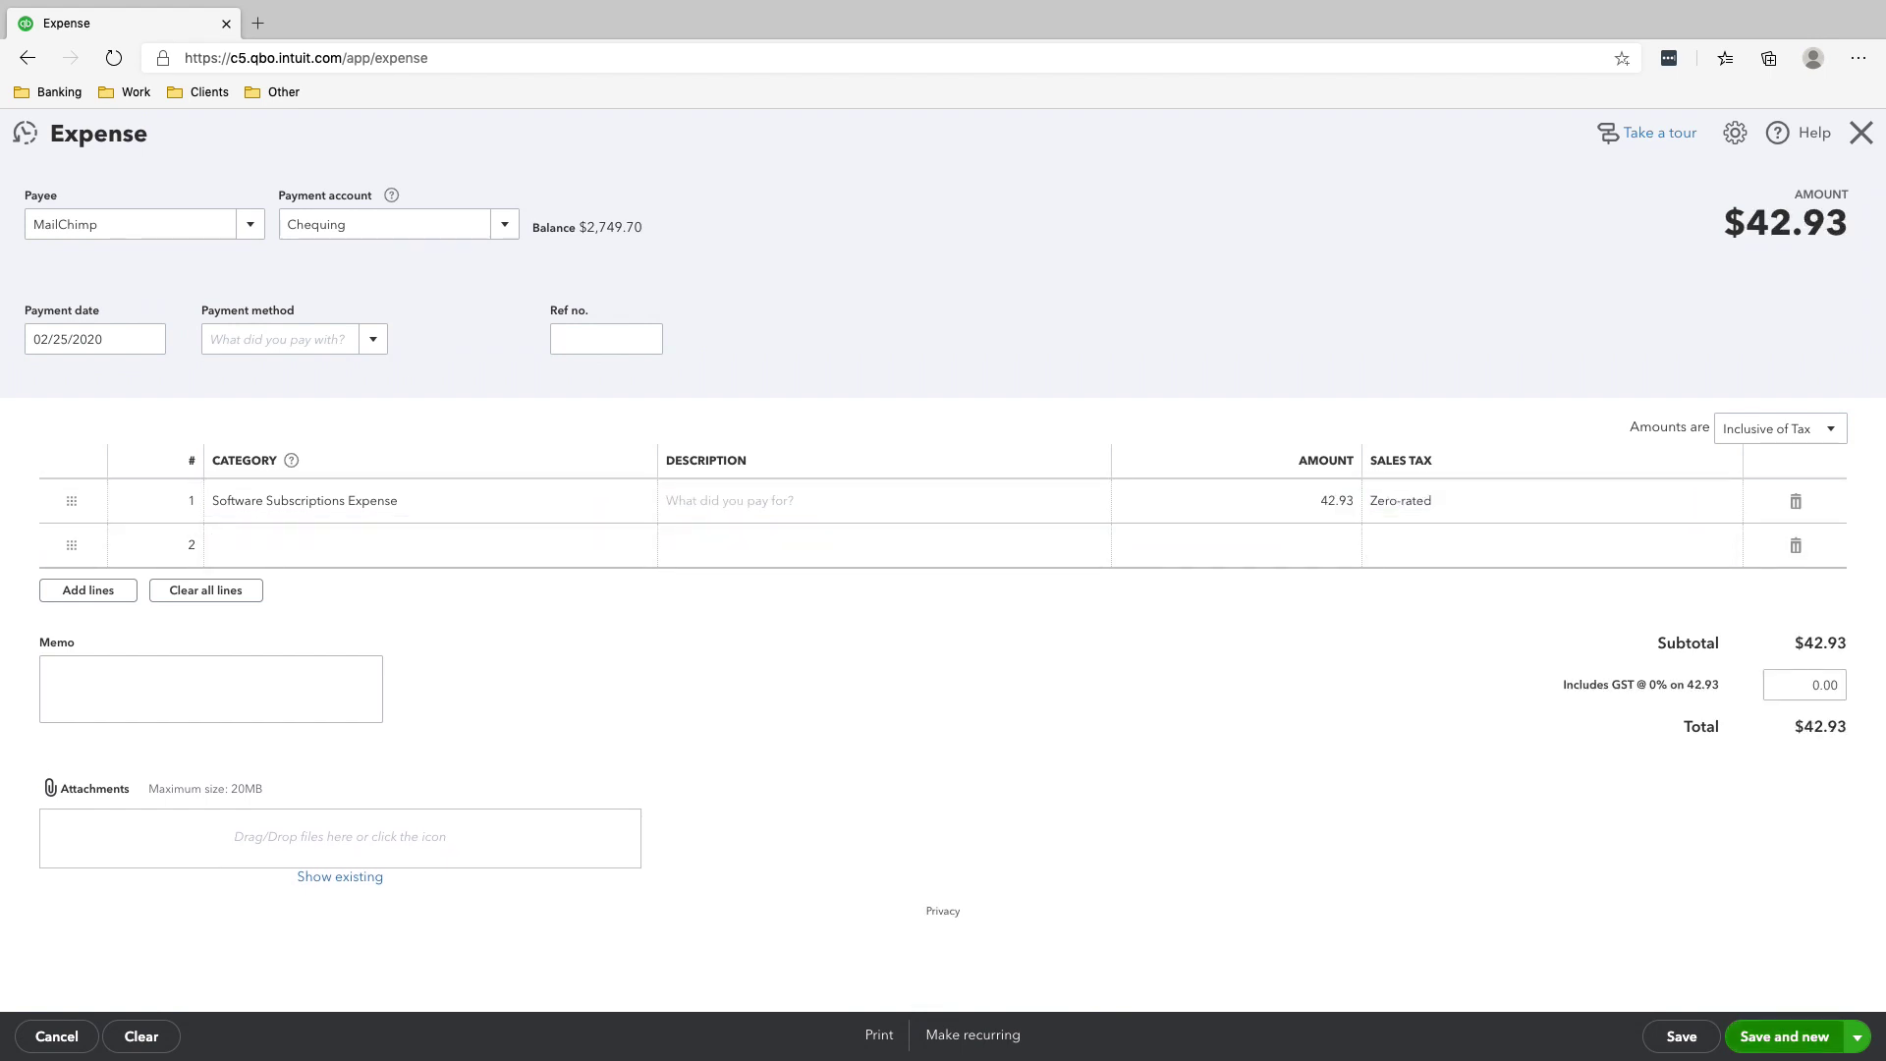
pyautogui.click(1784, 1036)
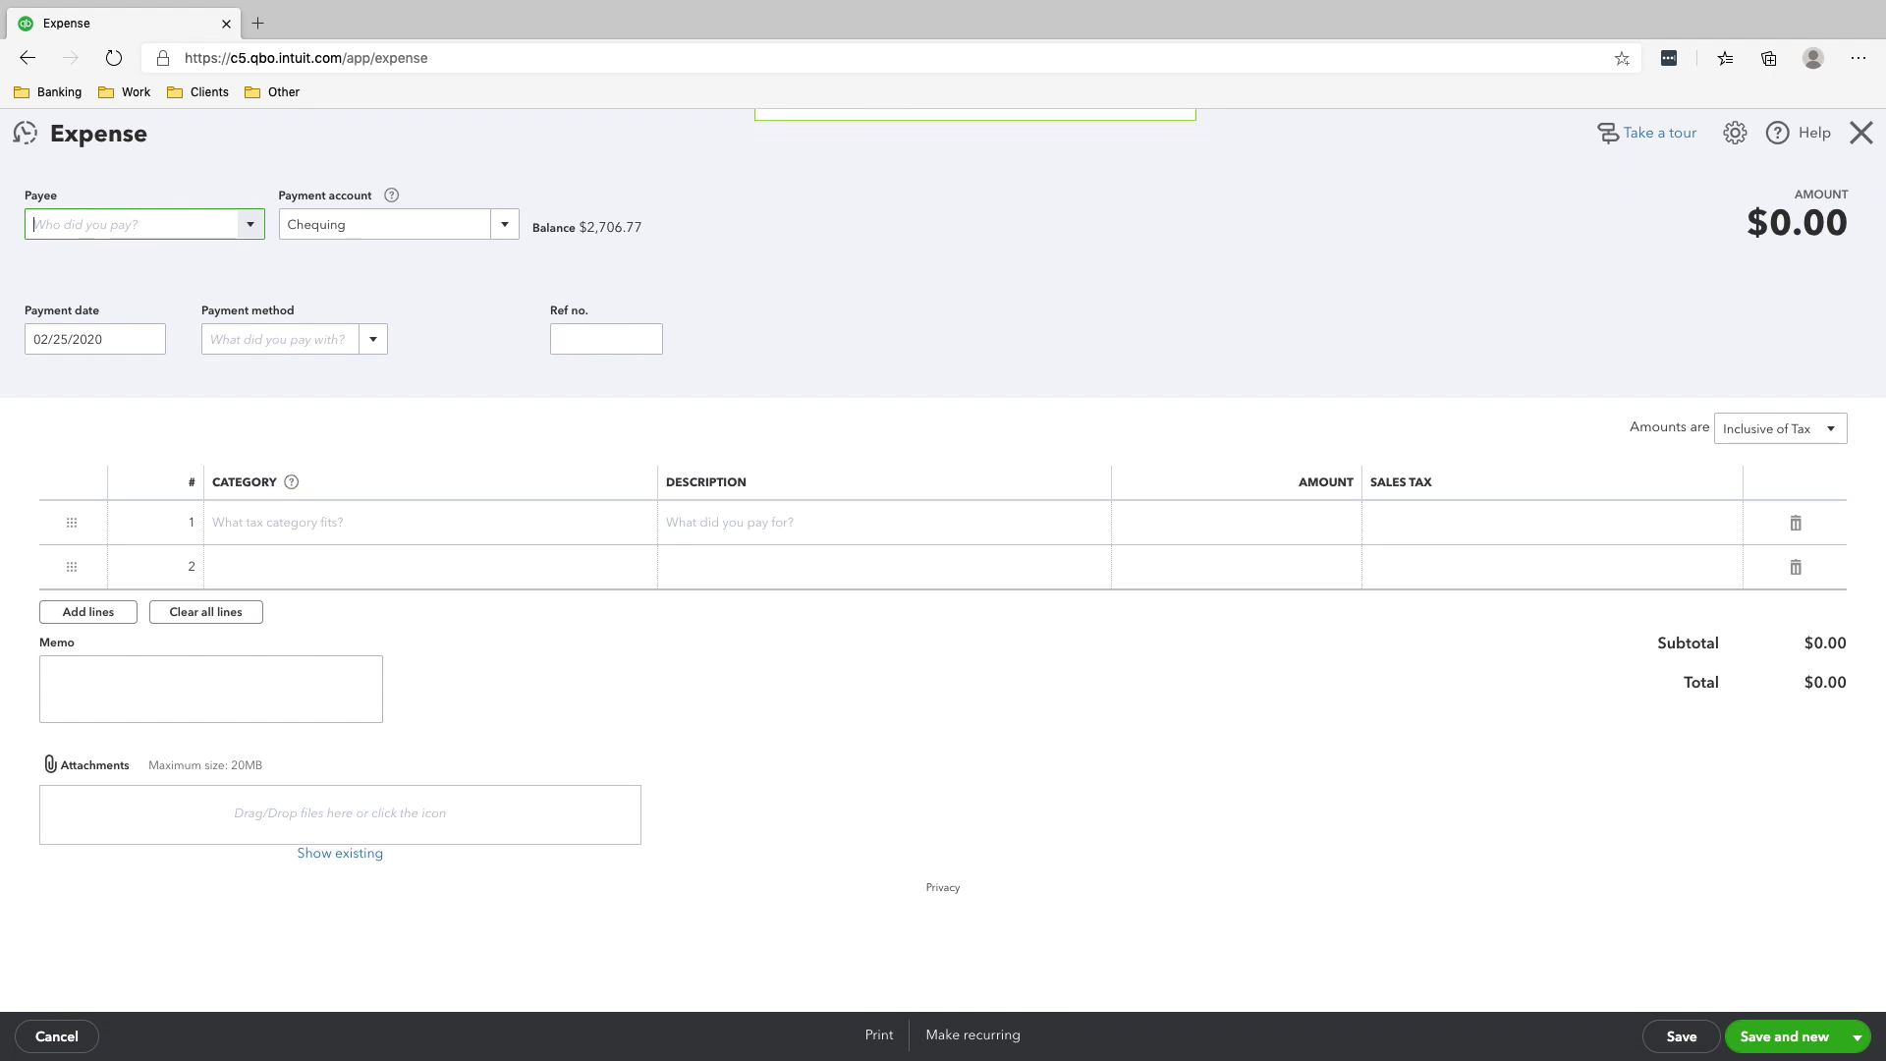
# Step: Add TD Bank as a new payee on the expense and set the payment date to 02/28/2020
pyautogui.write('TD')
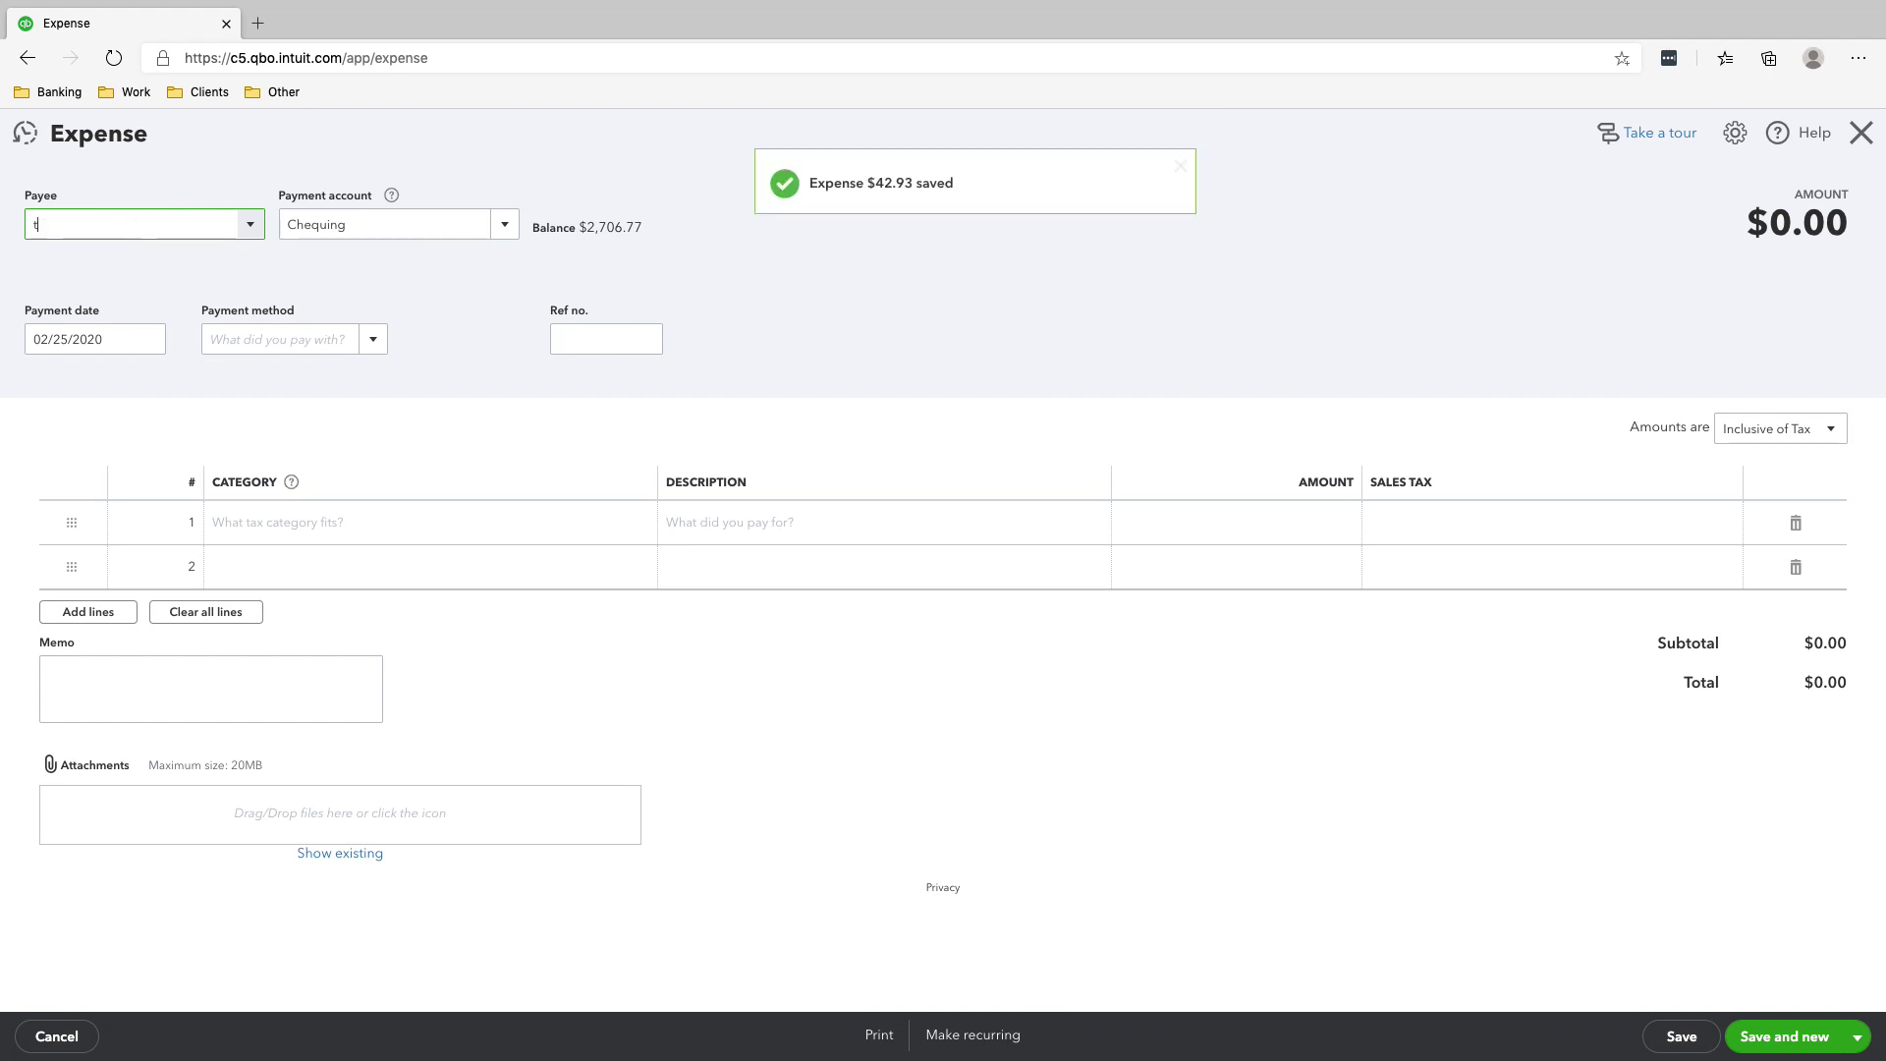
pyautogui.write(' Bank')
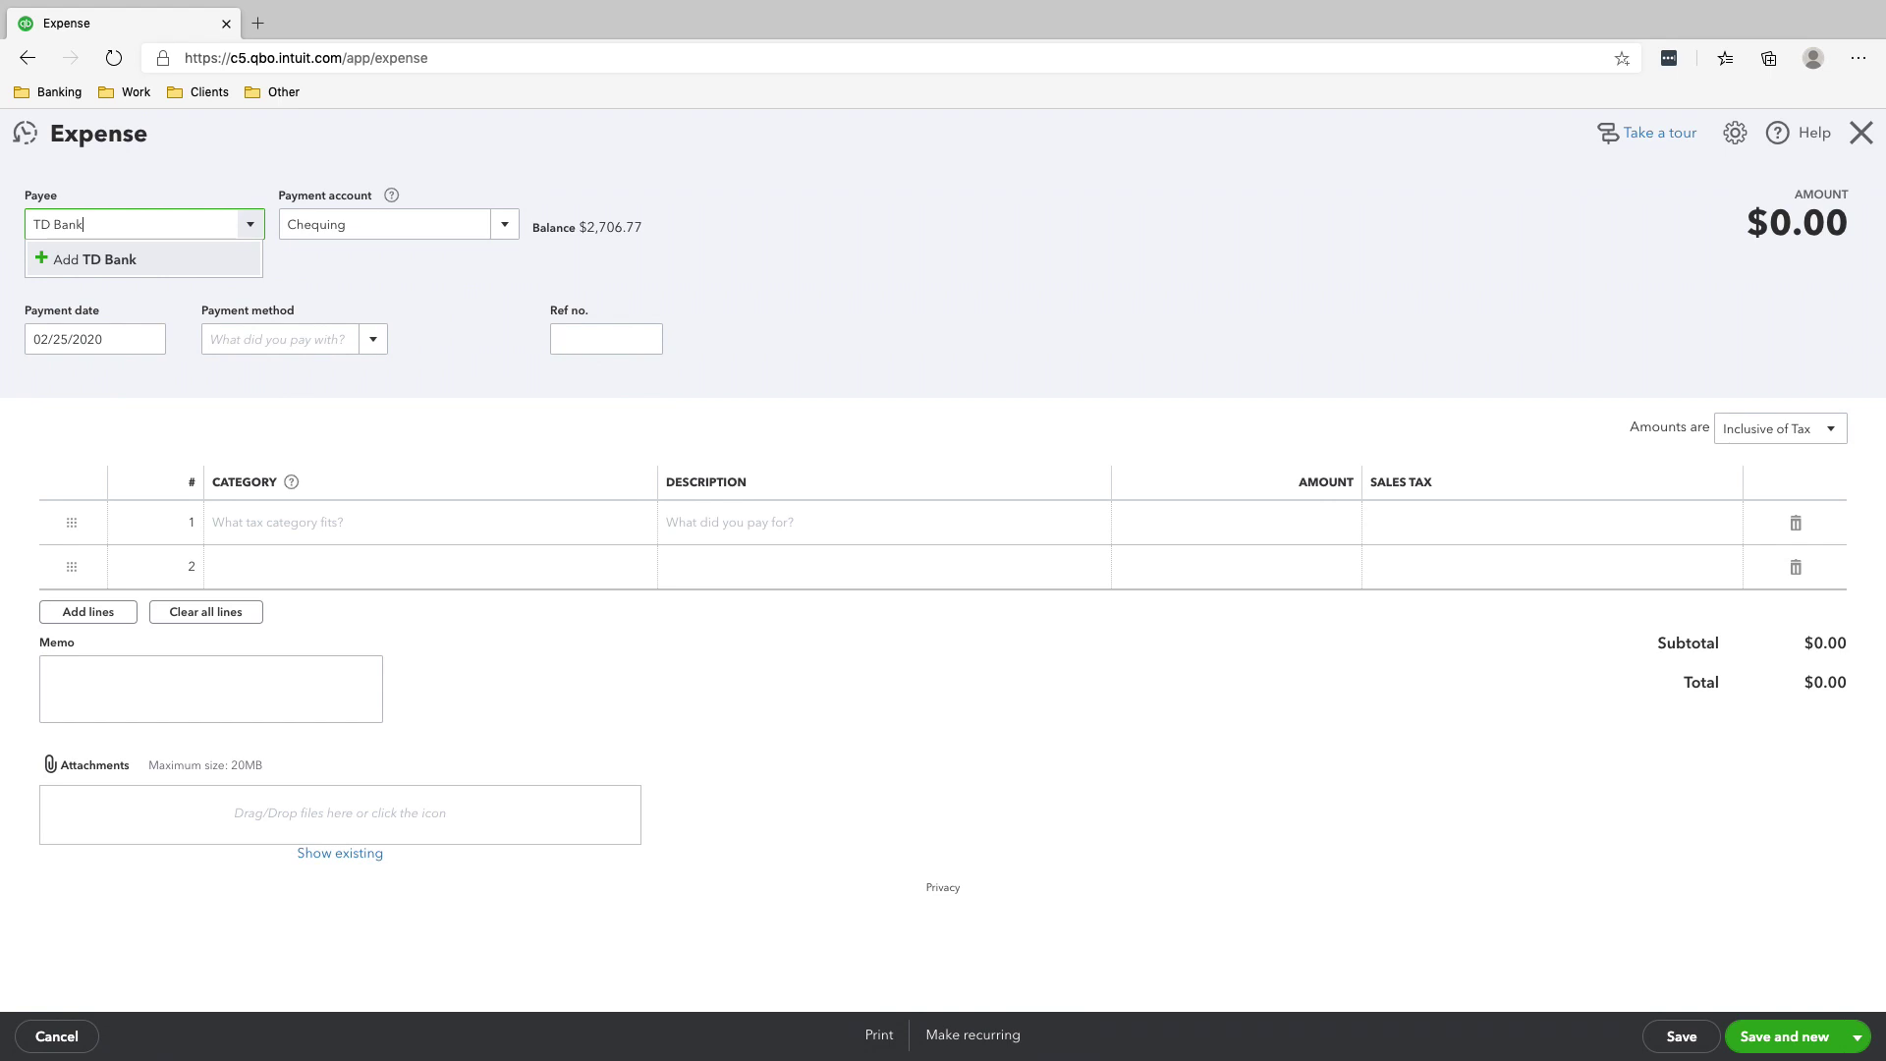
pyautogui.press('Return')
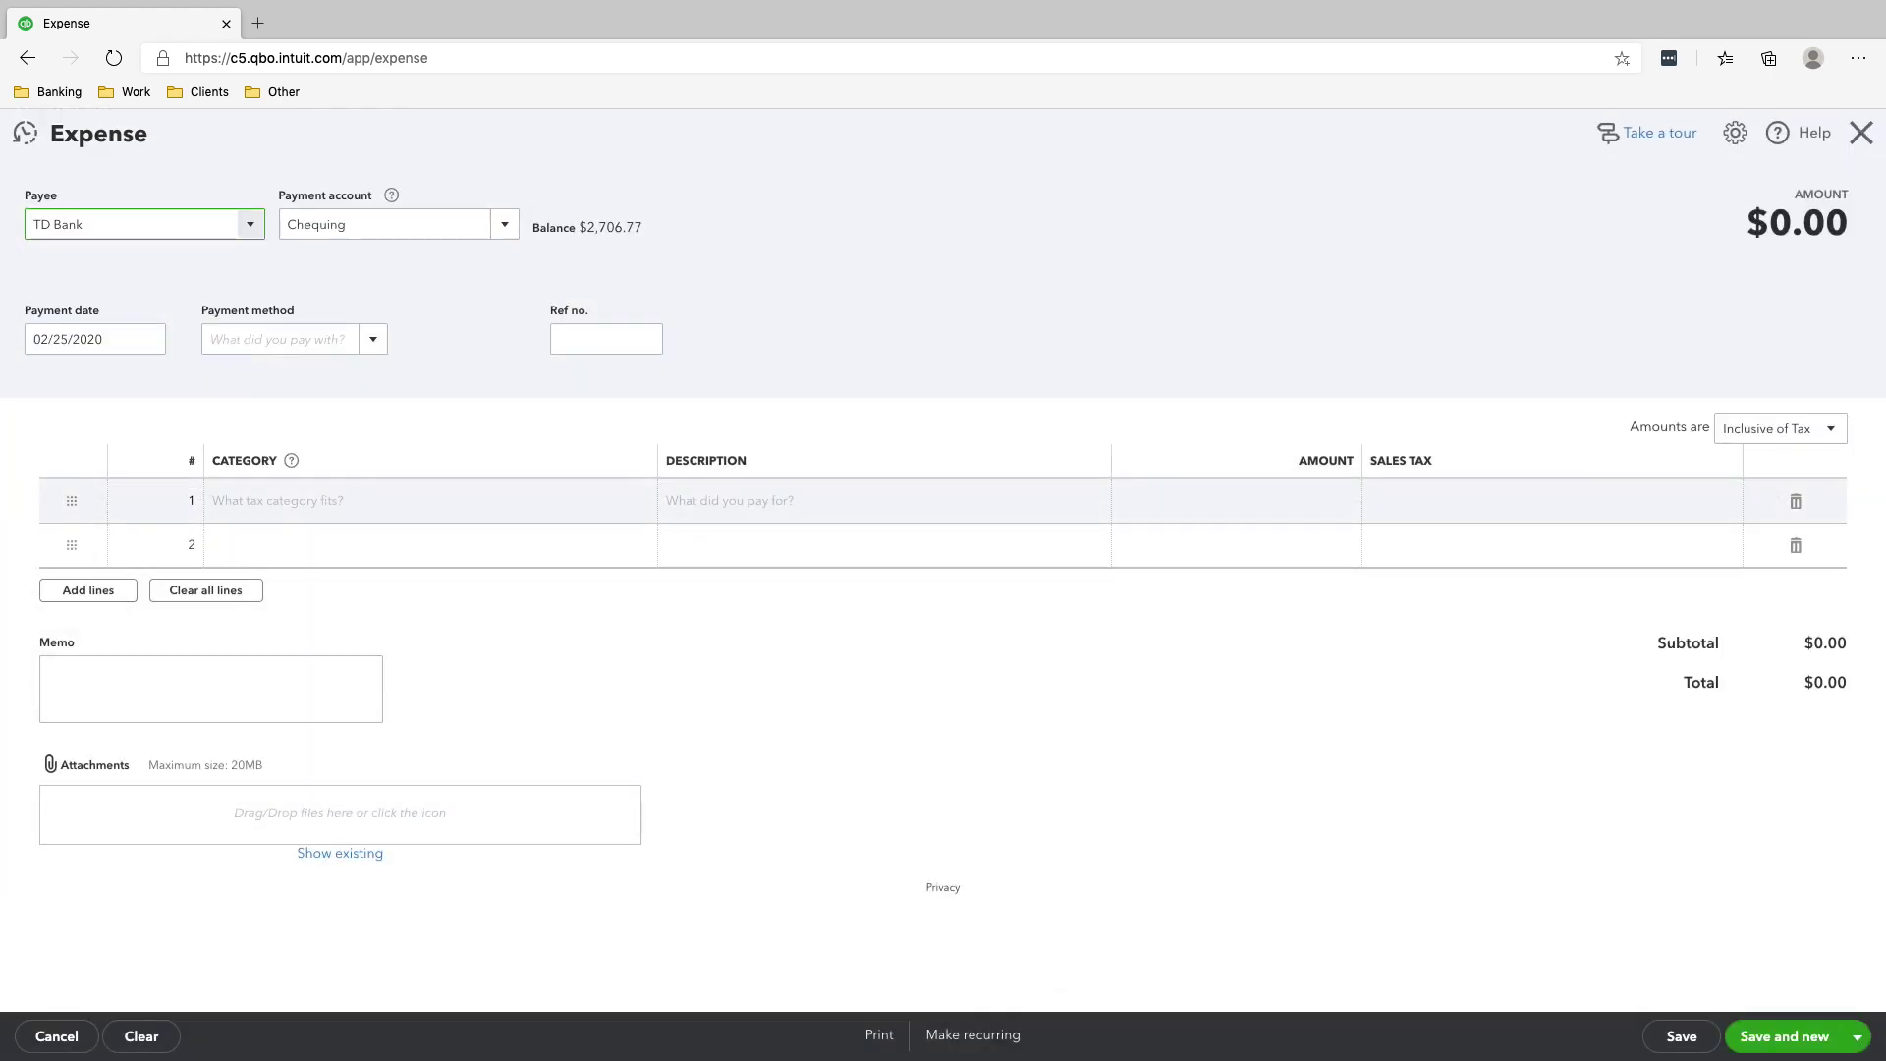
pyautogui.click(84, 339)
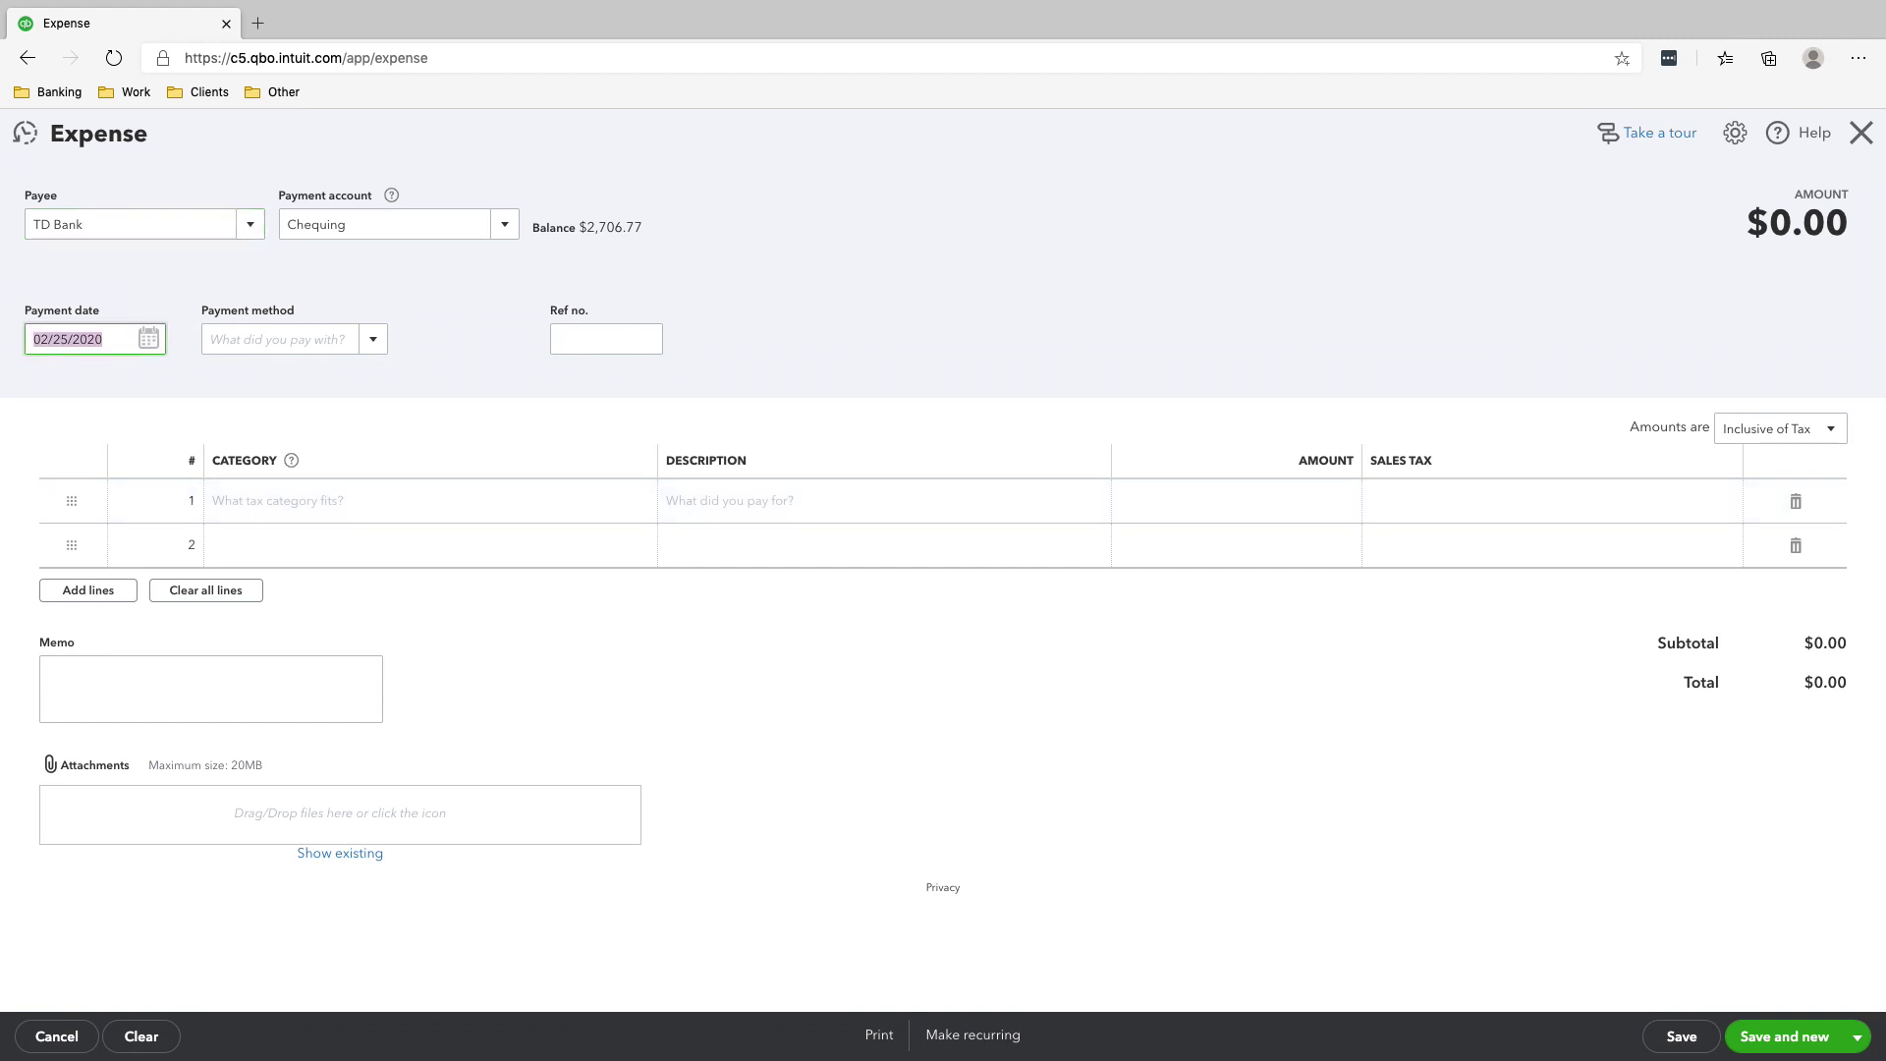
pyautogui.press('+')
pyautogui.press('+')
pyautogui.press('Tab')
# Step: Enter a Bank charges line of 15.95 with Zero-rated sales tax on the TD Bank expense
pyautogui.press('Tab')
pyautogui.press('Tab')
pyautogui.press('Tab')
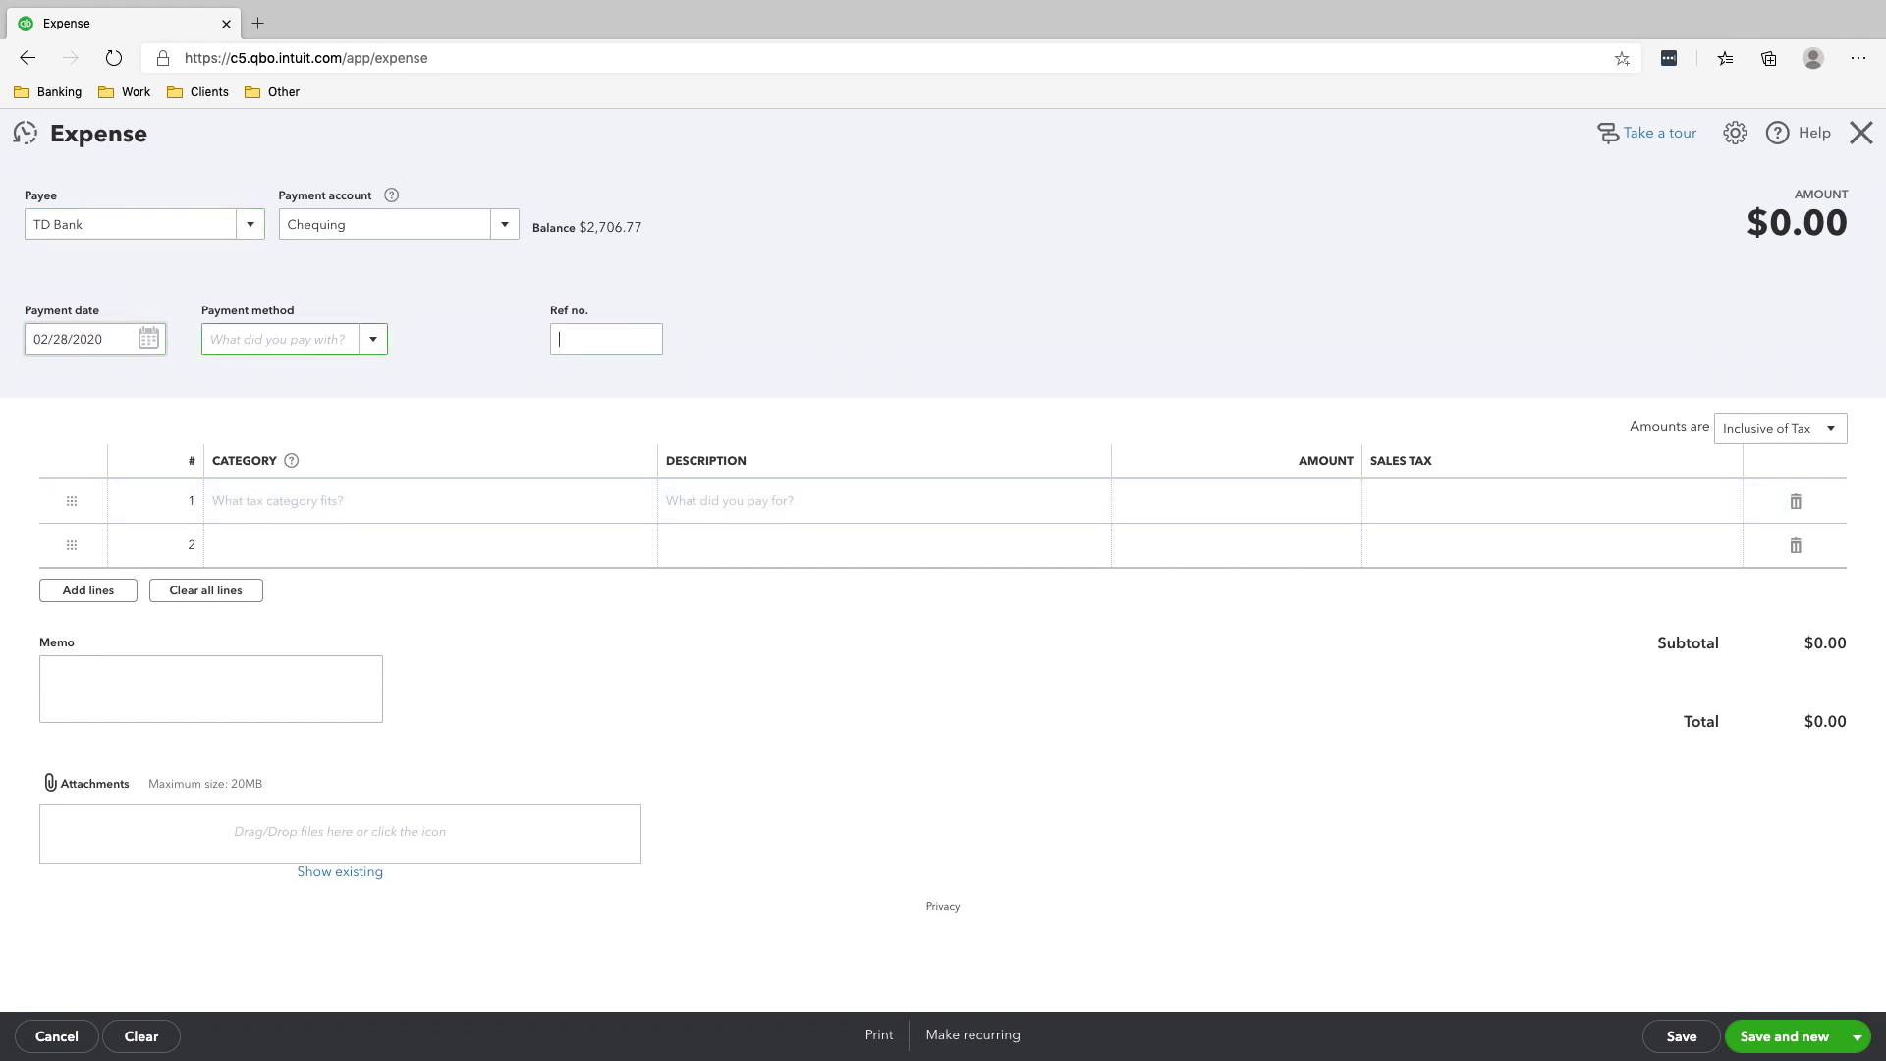
pyautogui.write('bank')
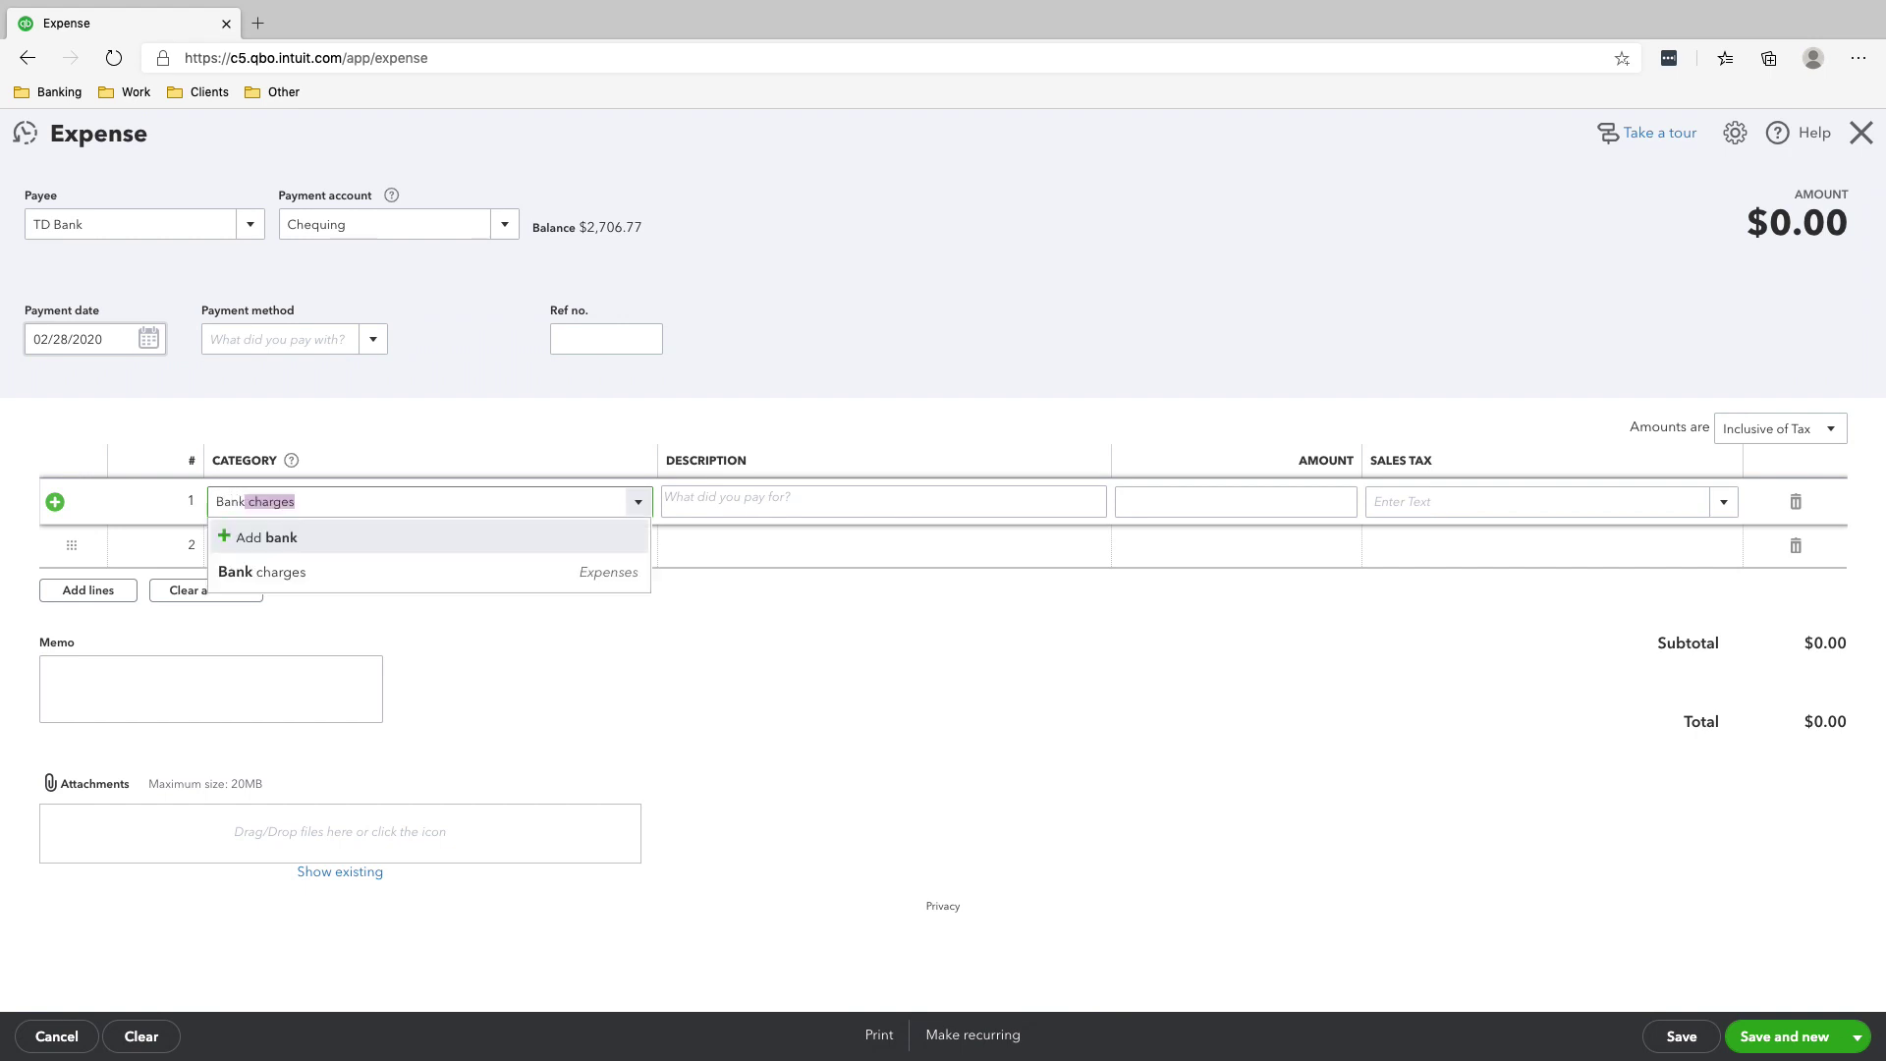
pyautogui.press('Down')
pyautogui.press('Return')
pyautogui.press('Tab')
pyautogui.press('Tab')
pyautogui.write('15.95')
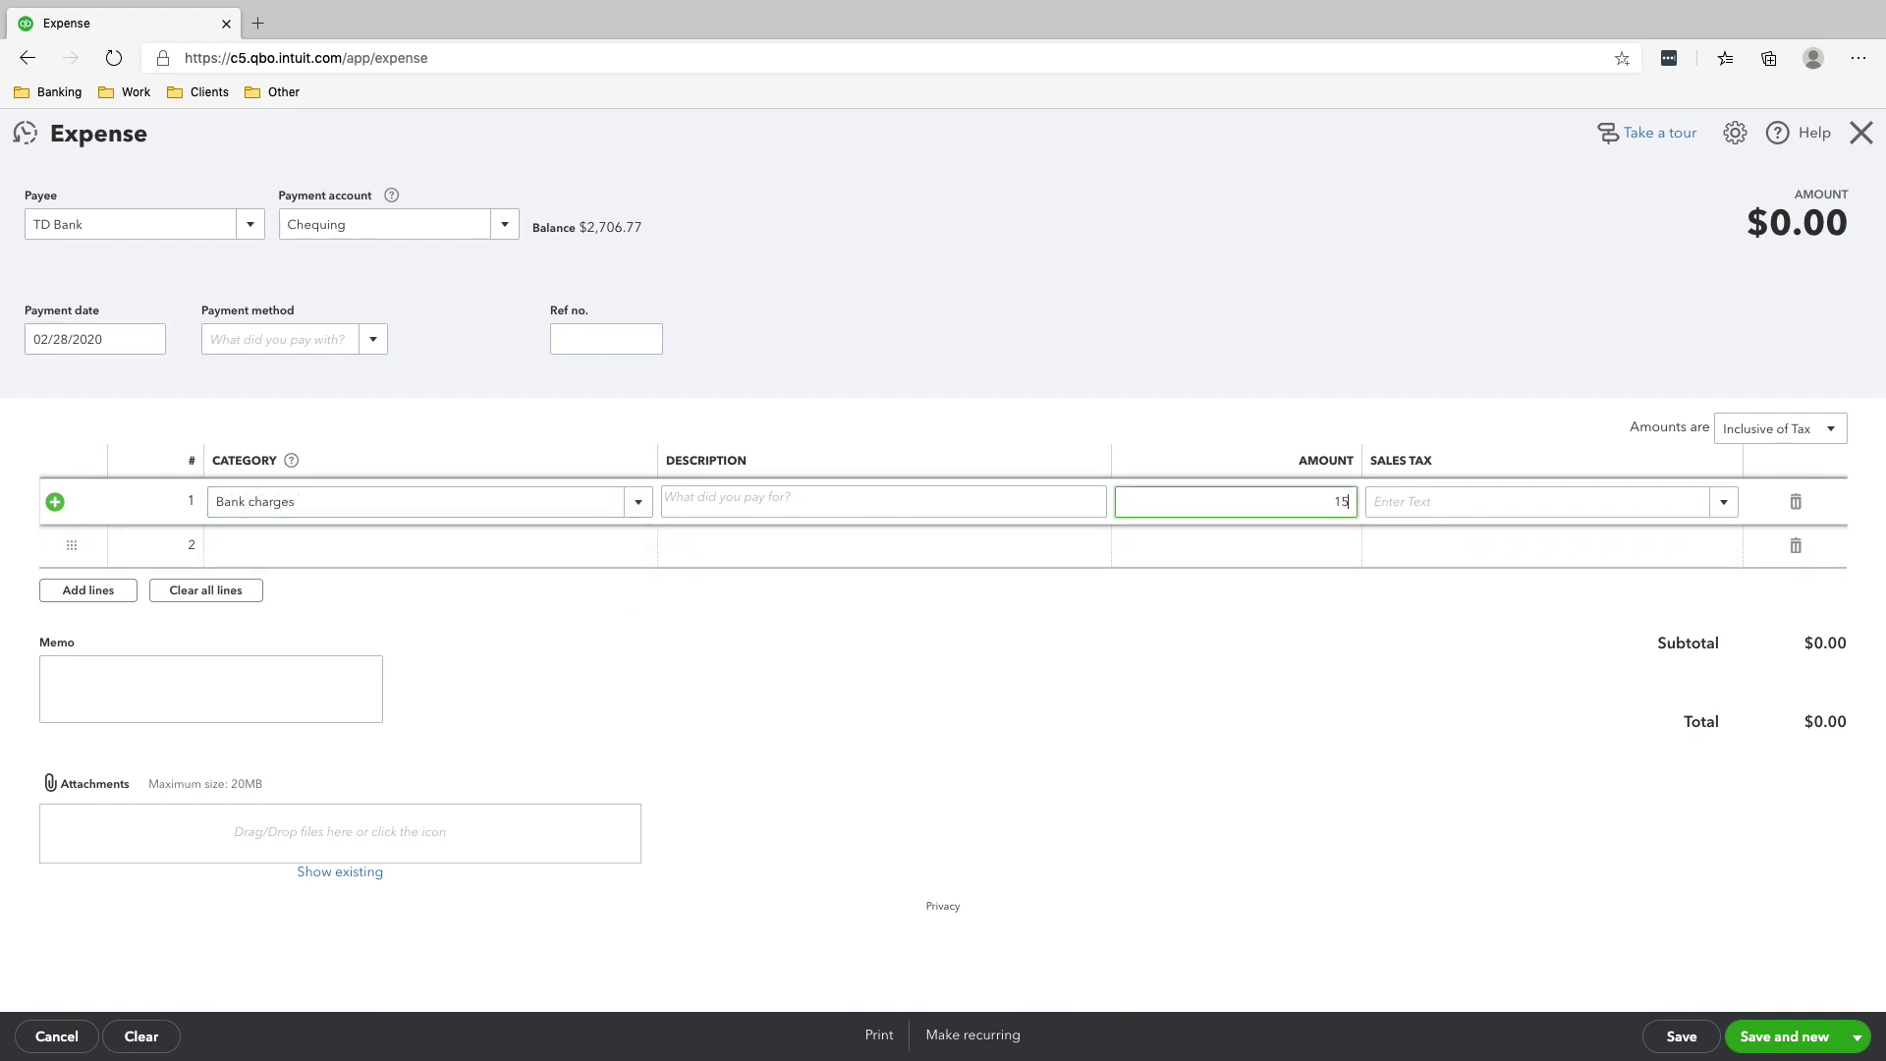
pyautogui.press('Tab')
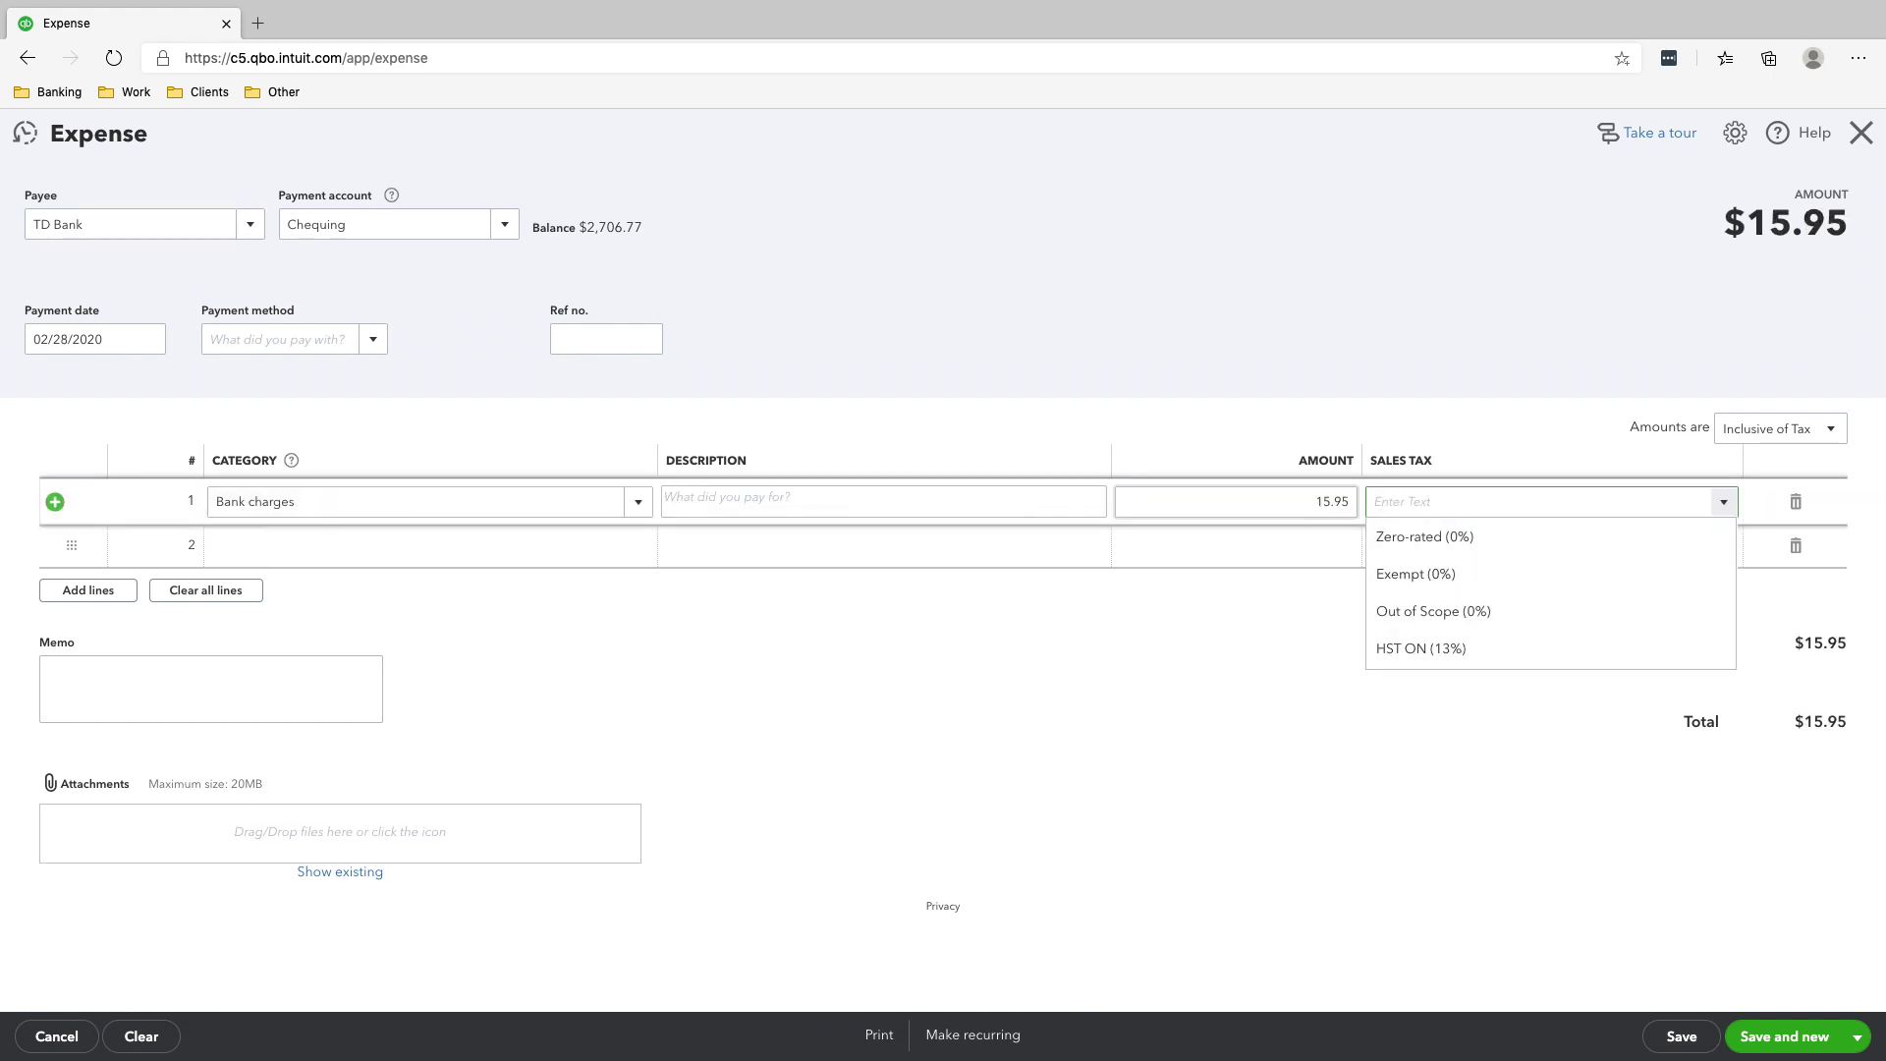
pyautogui.write('Zero')
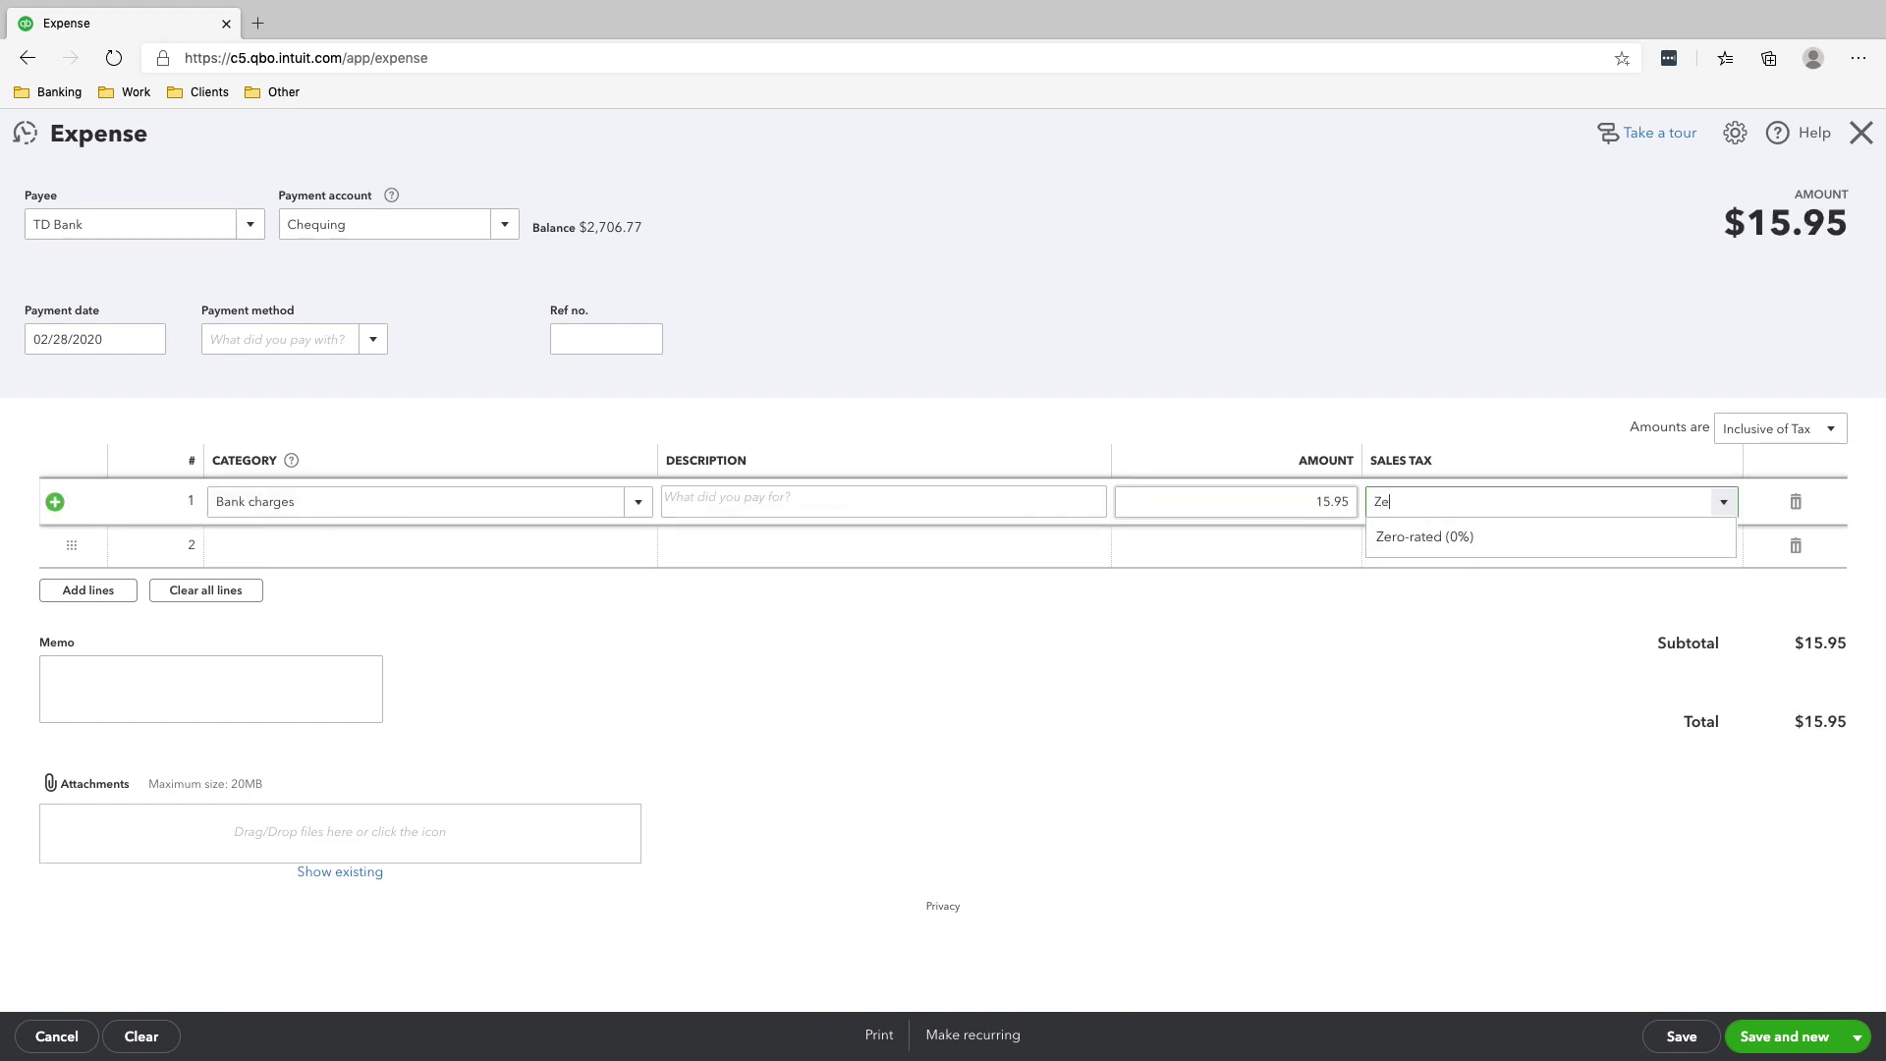
pyautogui.press('Return')
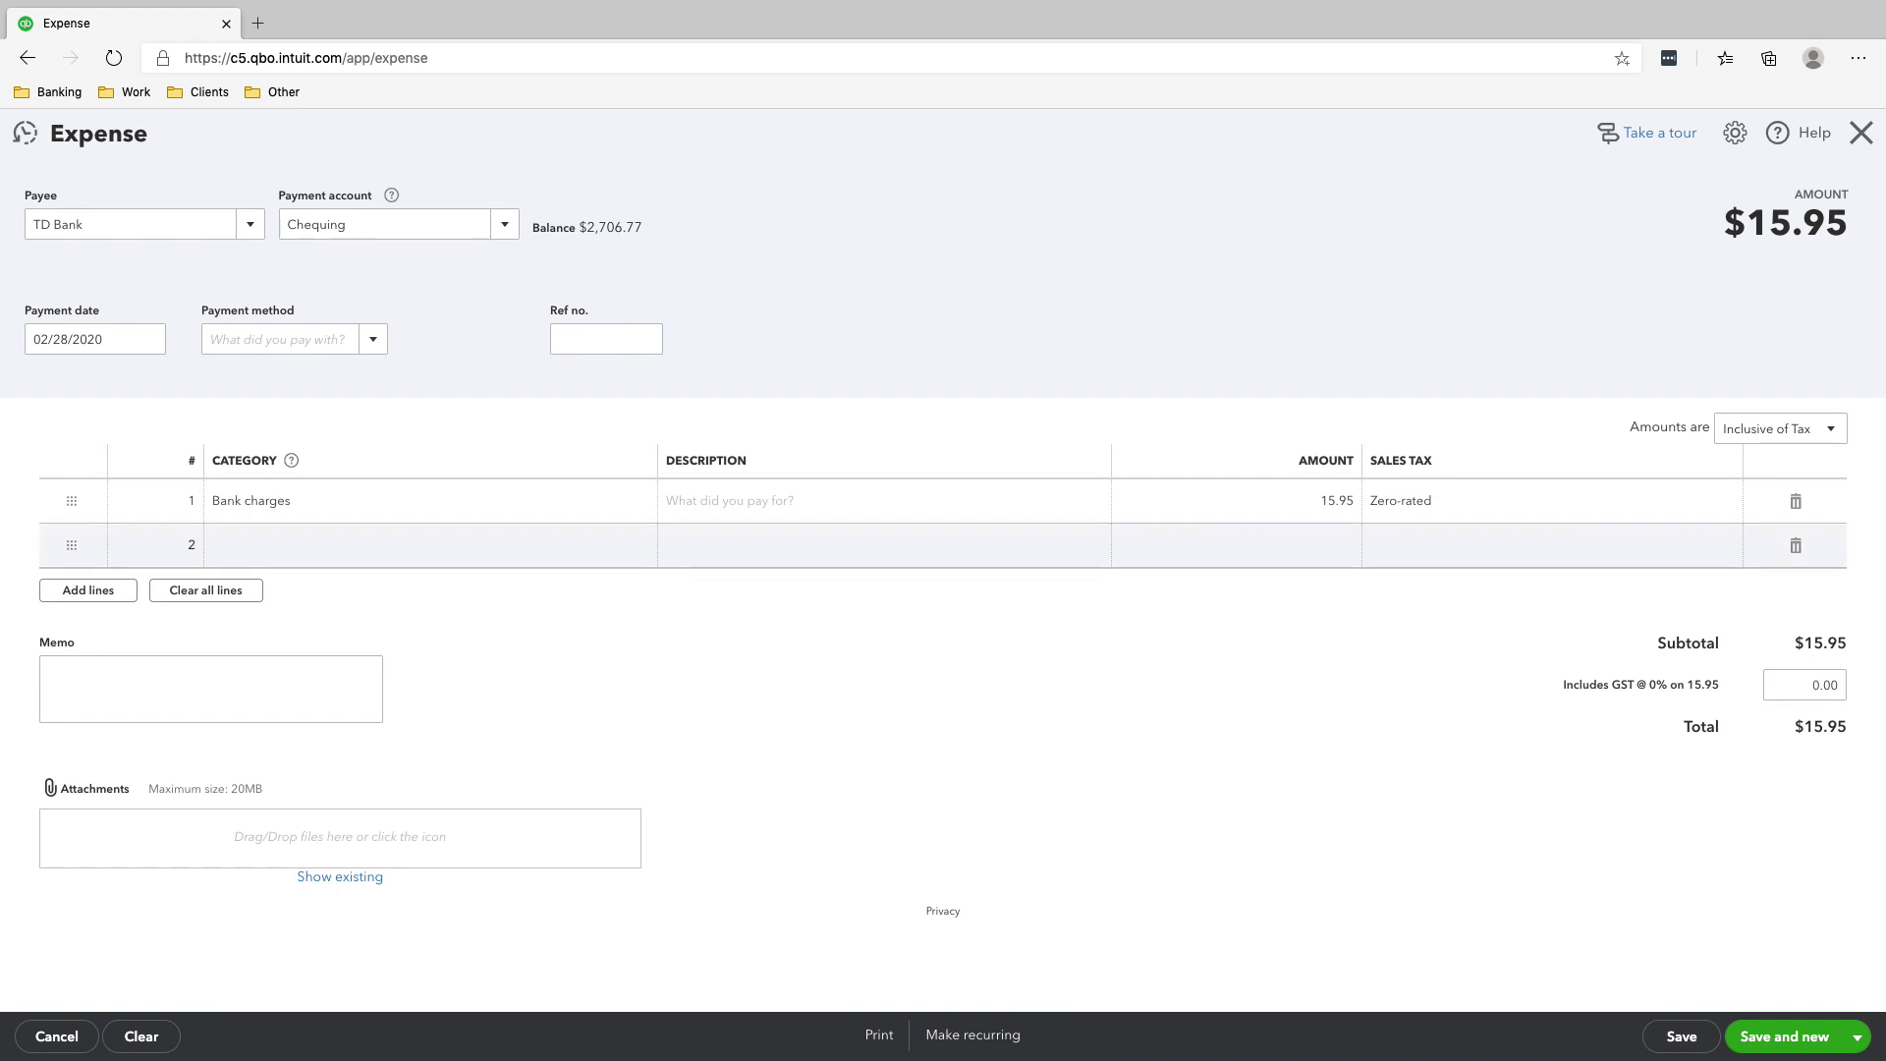
pyautogui.hotkey('ctrl', 'Up')
pyautogui.hotkey('ctrl', 'Left')
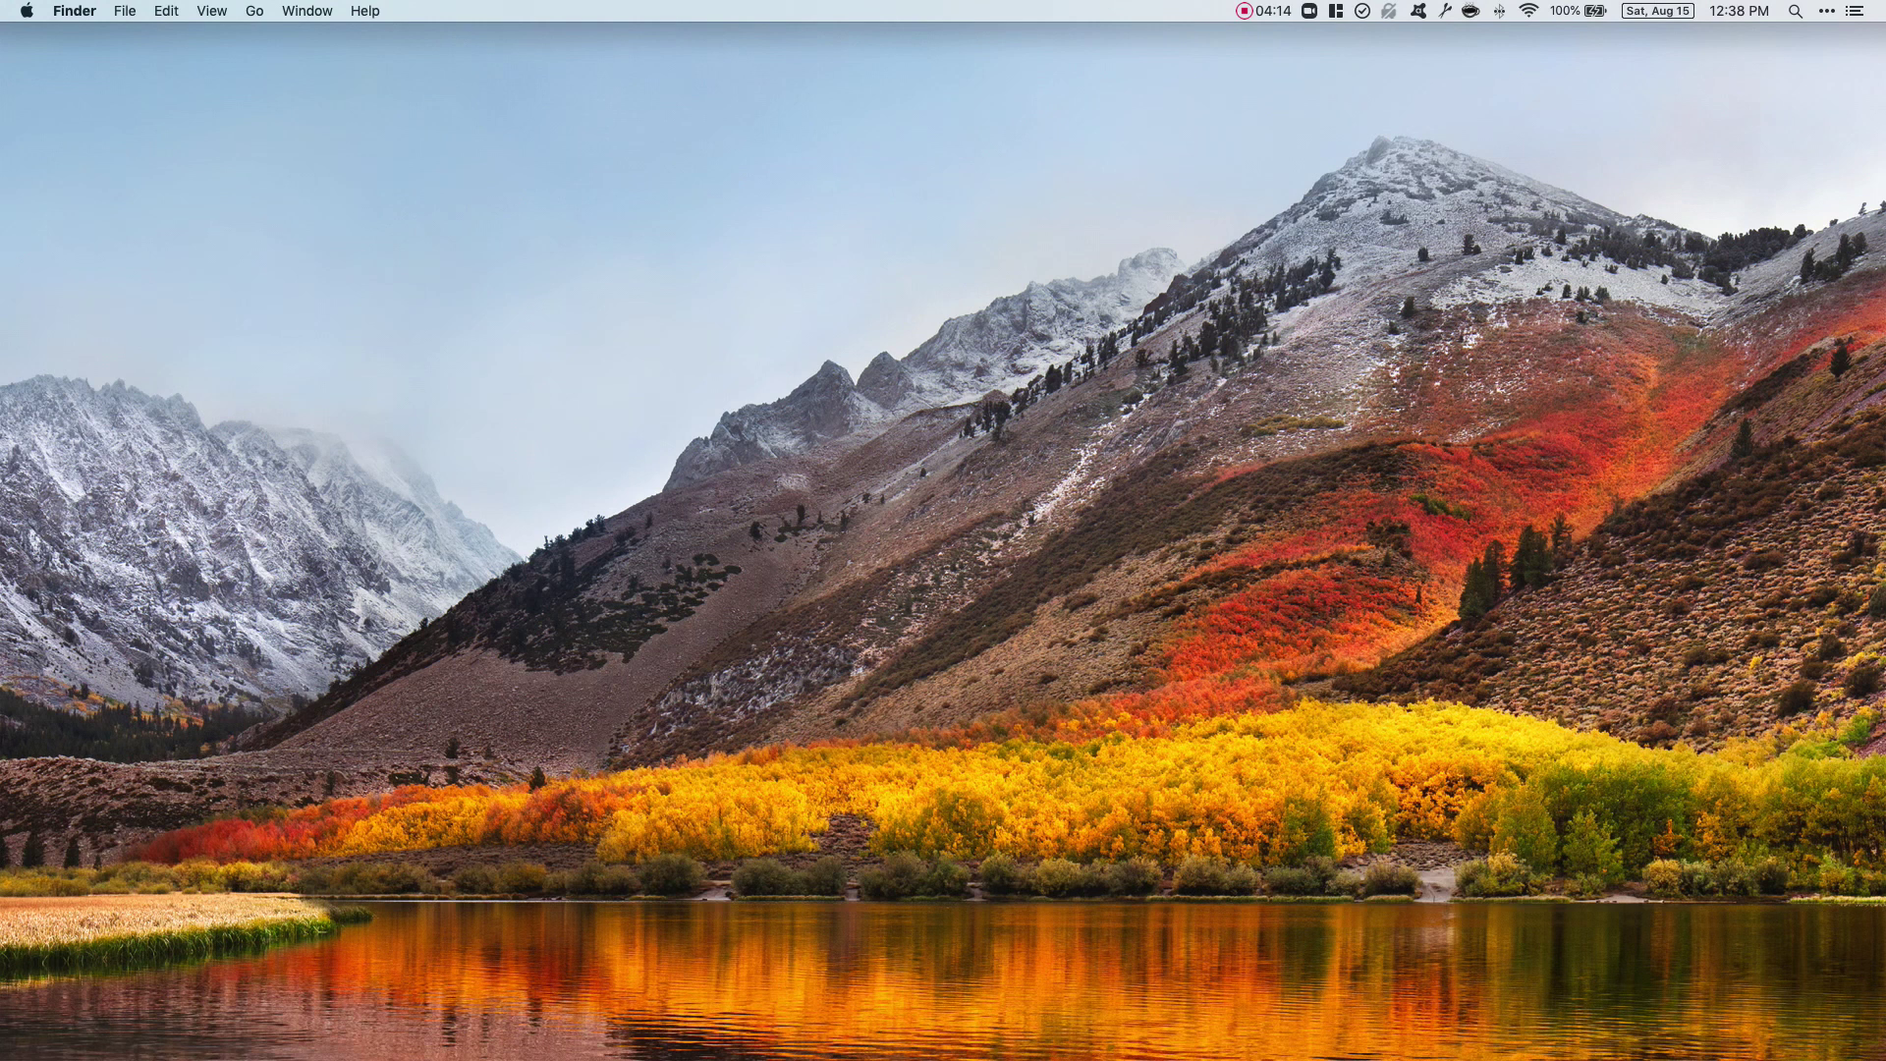
pyautogui.moveTo(934, 1026)
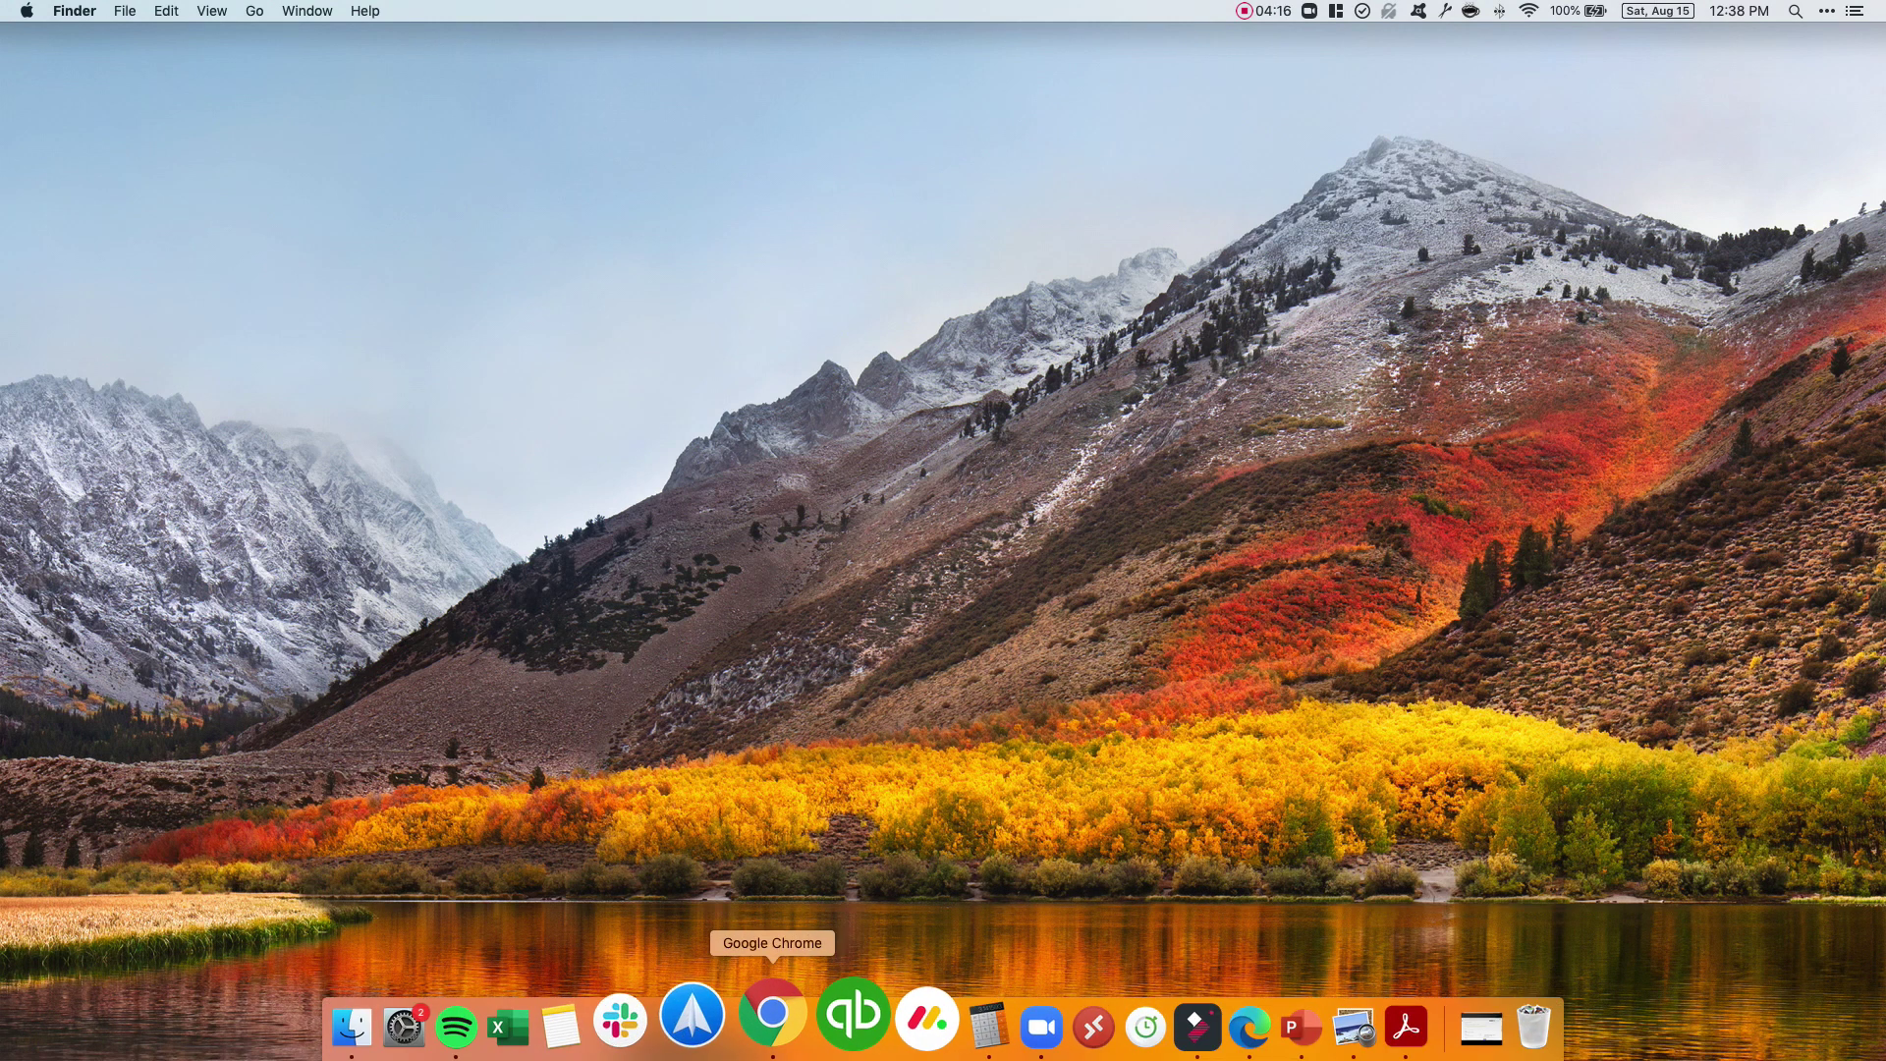
pyautogui.click(765, 1017)
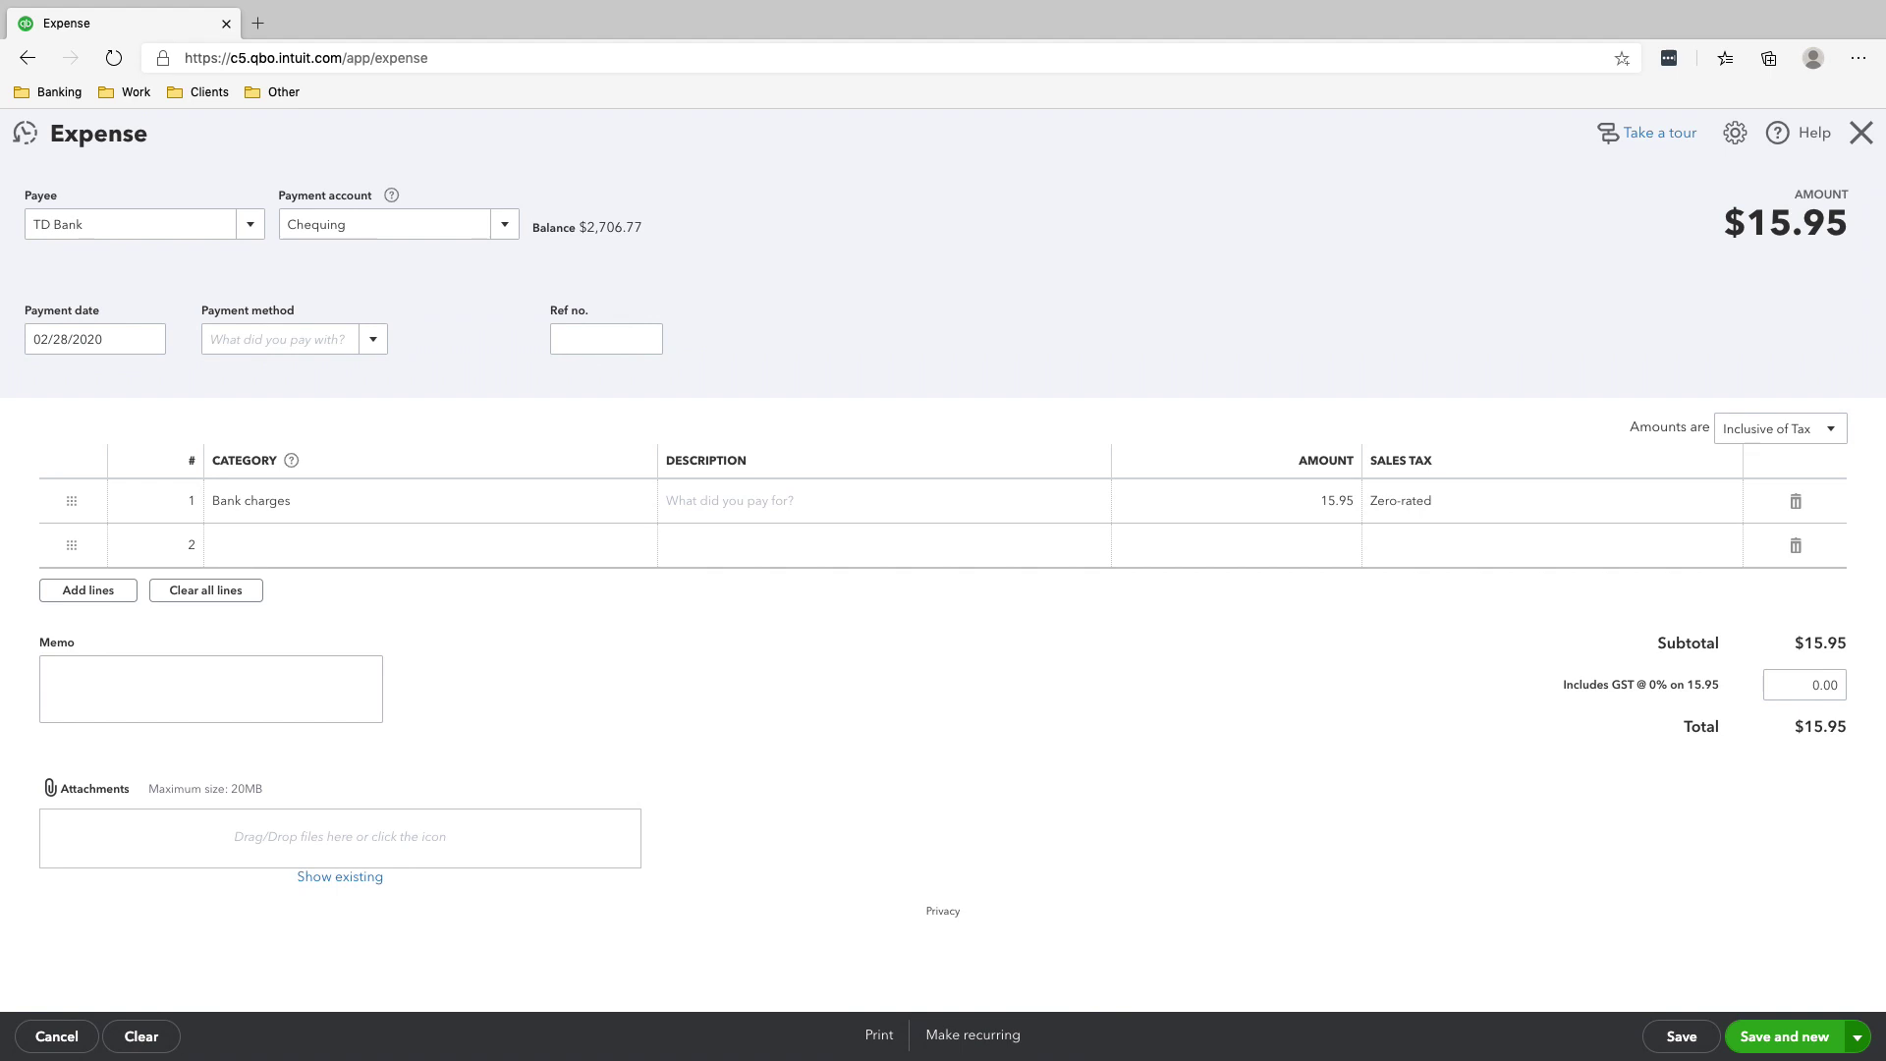
# Step: Save and close the TD Bank expense, and go from the Chequing account history to the company dashboard
pyautogui.click(1856, 1036)
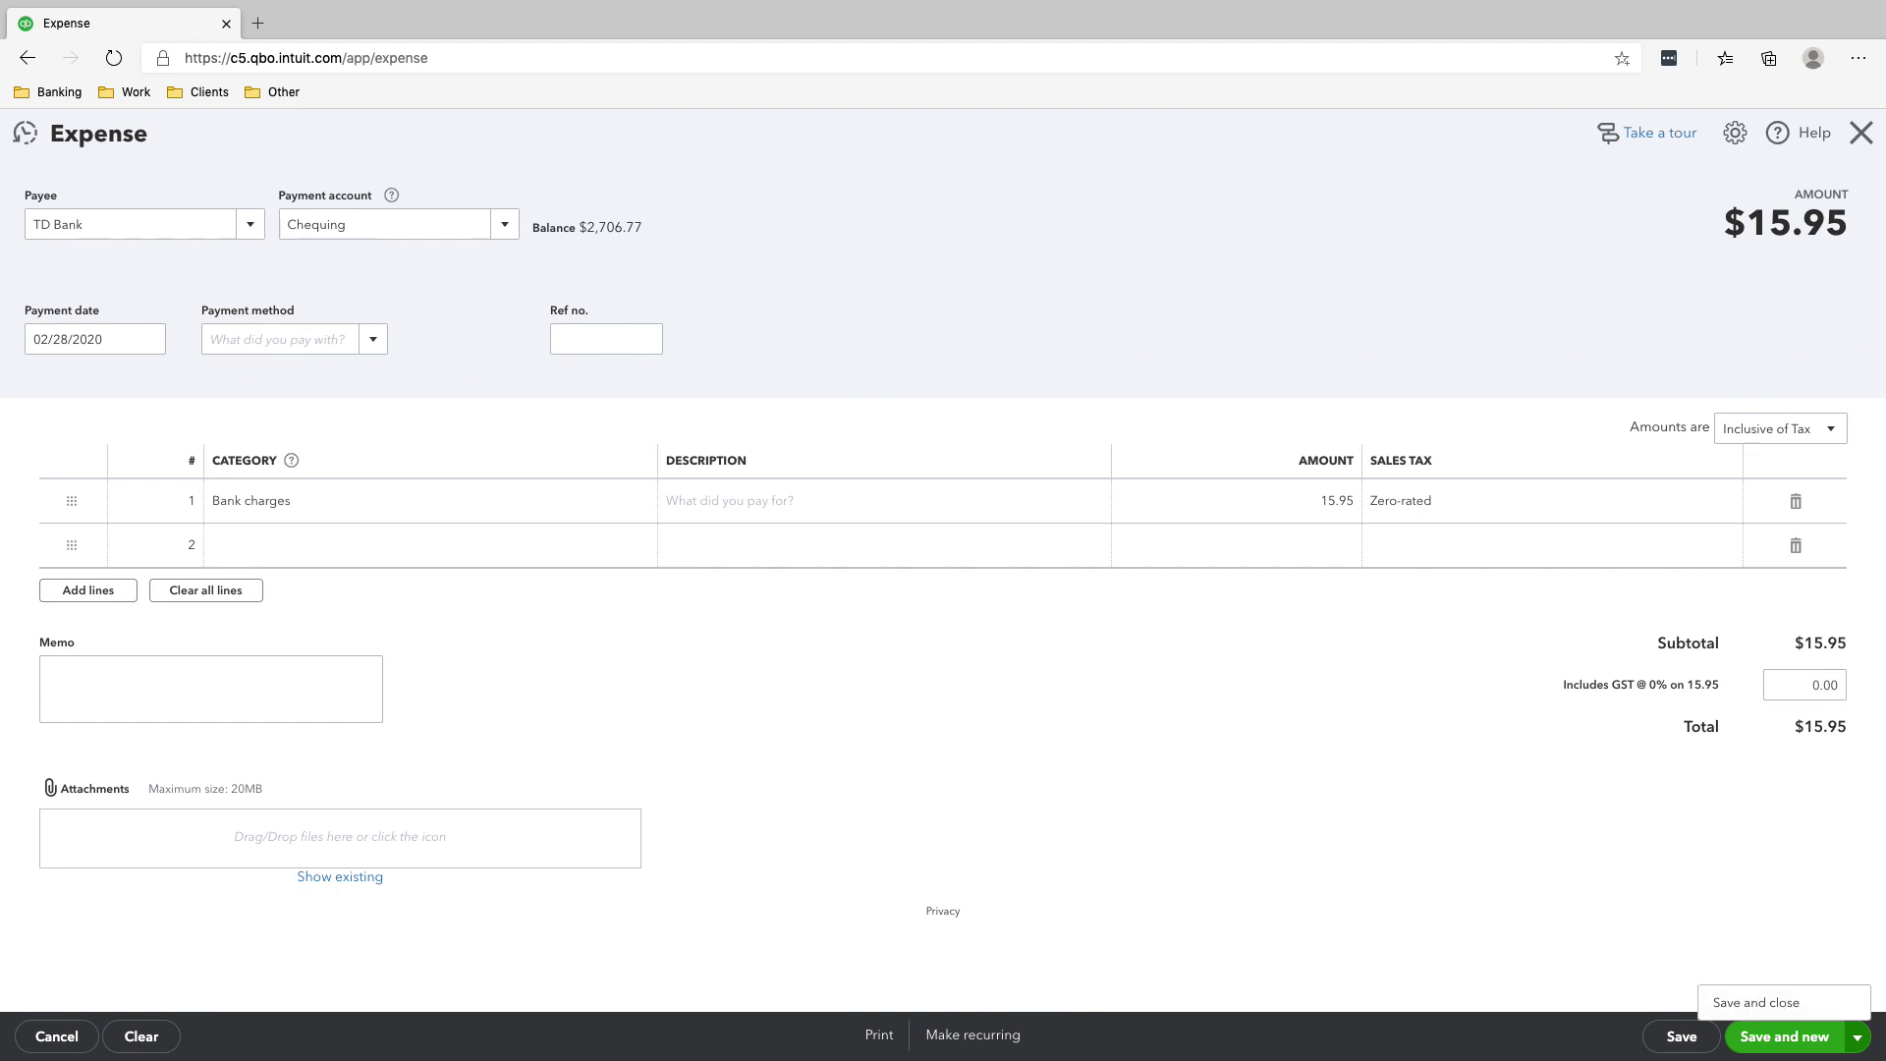
pyautogui.click(1757, 994)
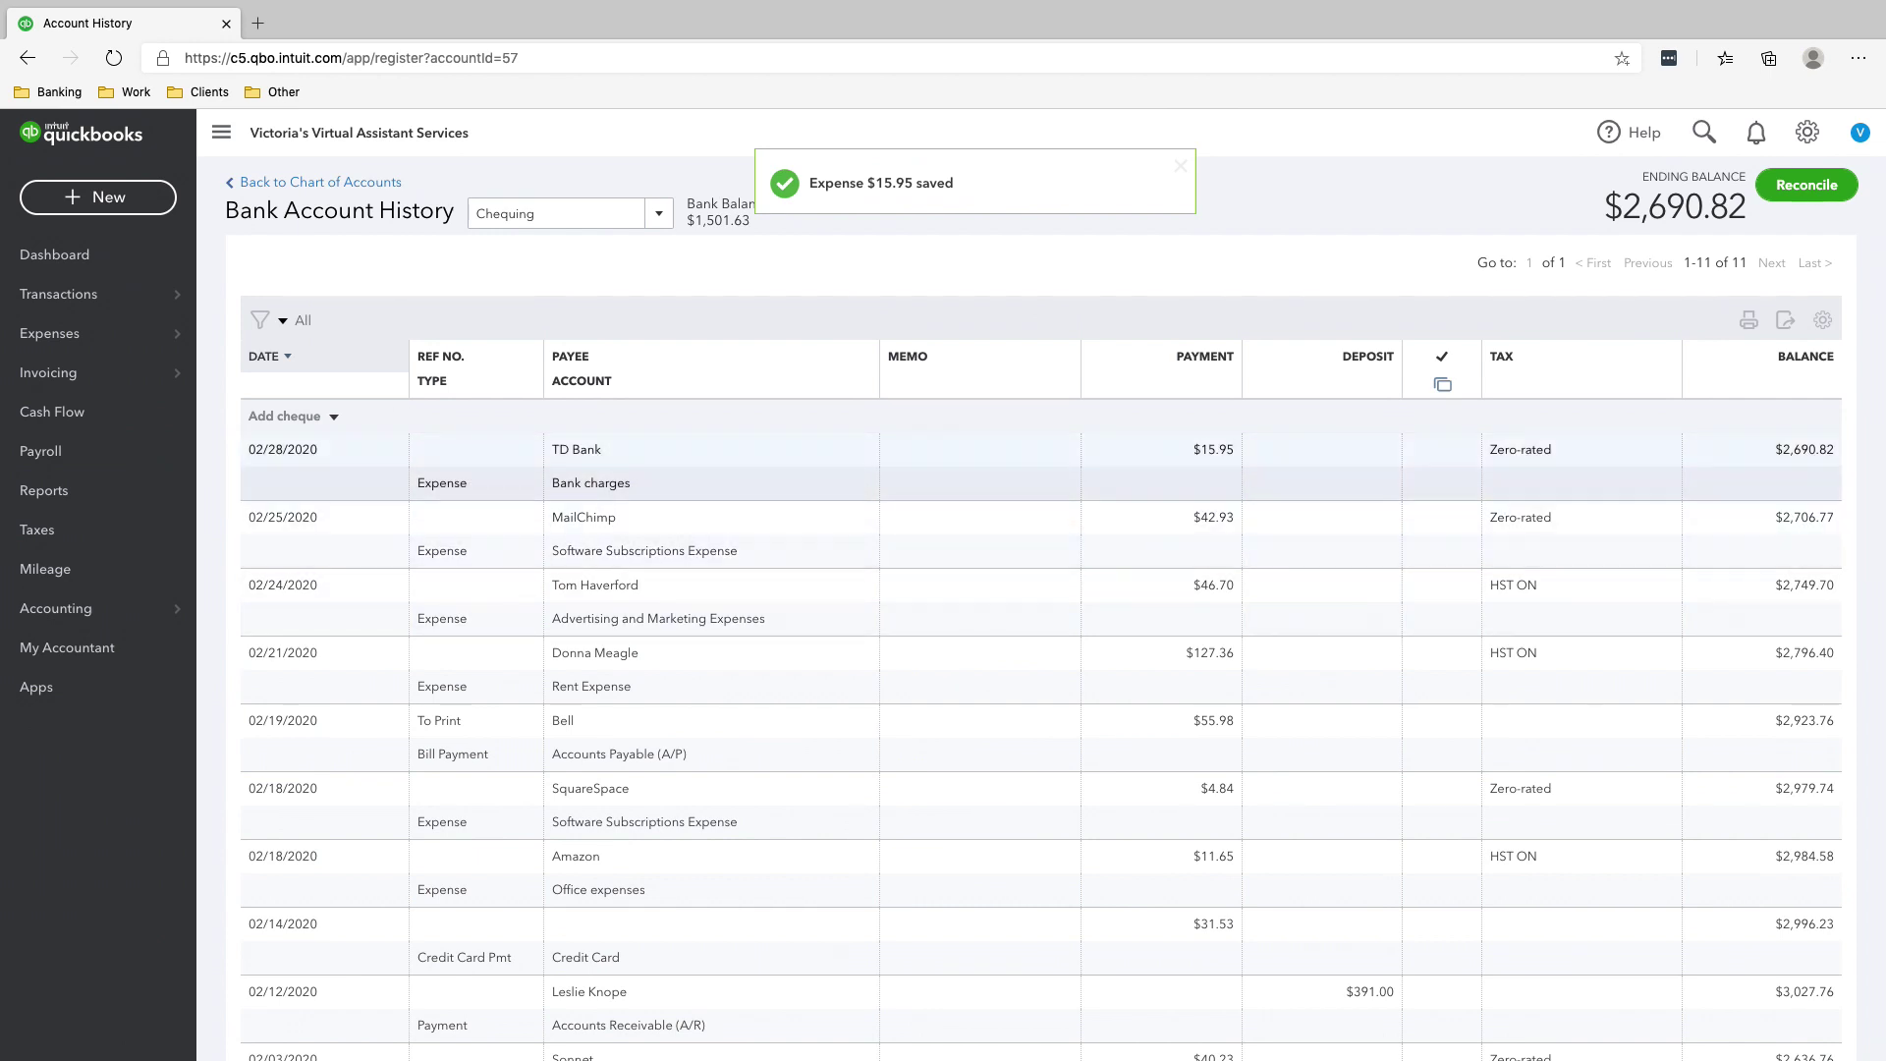
pyautogui.scroll(-3, 1041, 452)
pyautogui.scroll(3, 1041, 461)
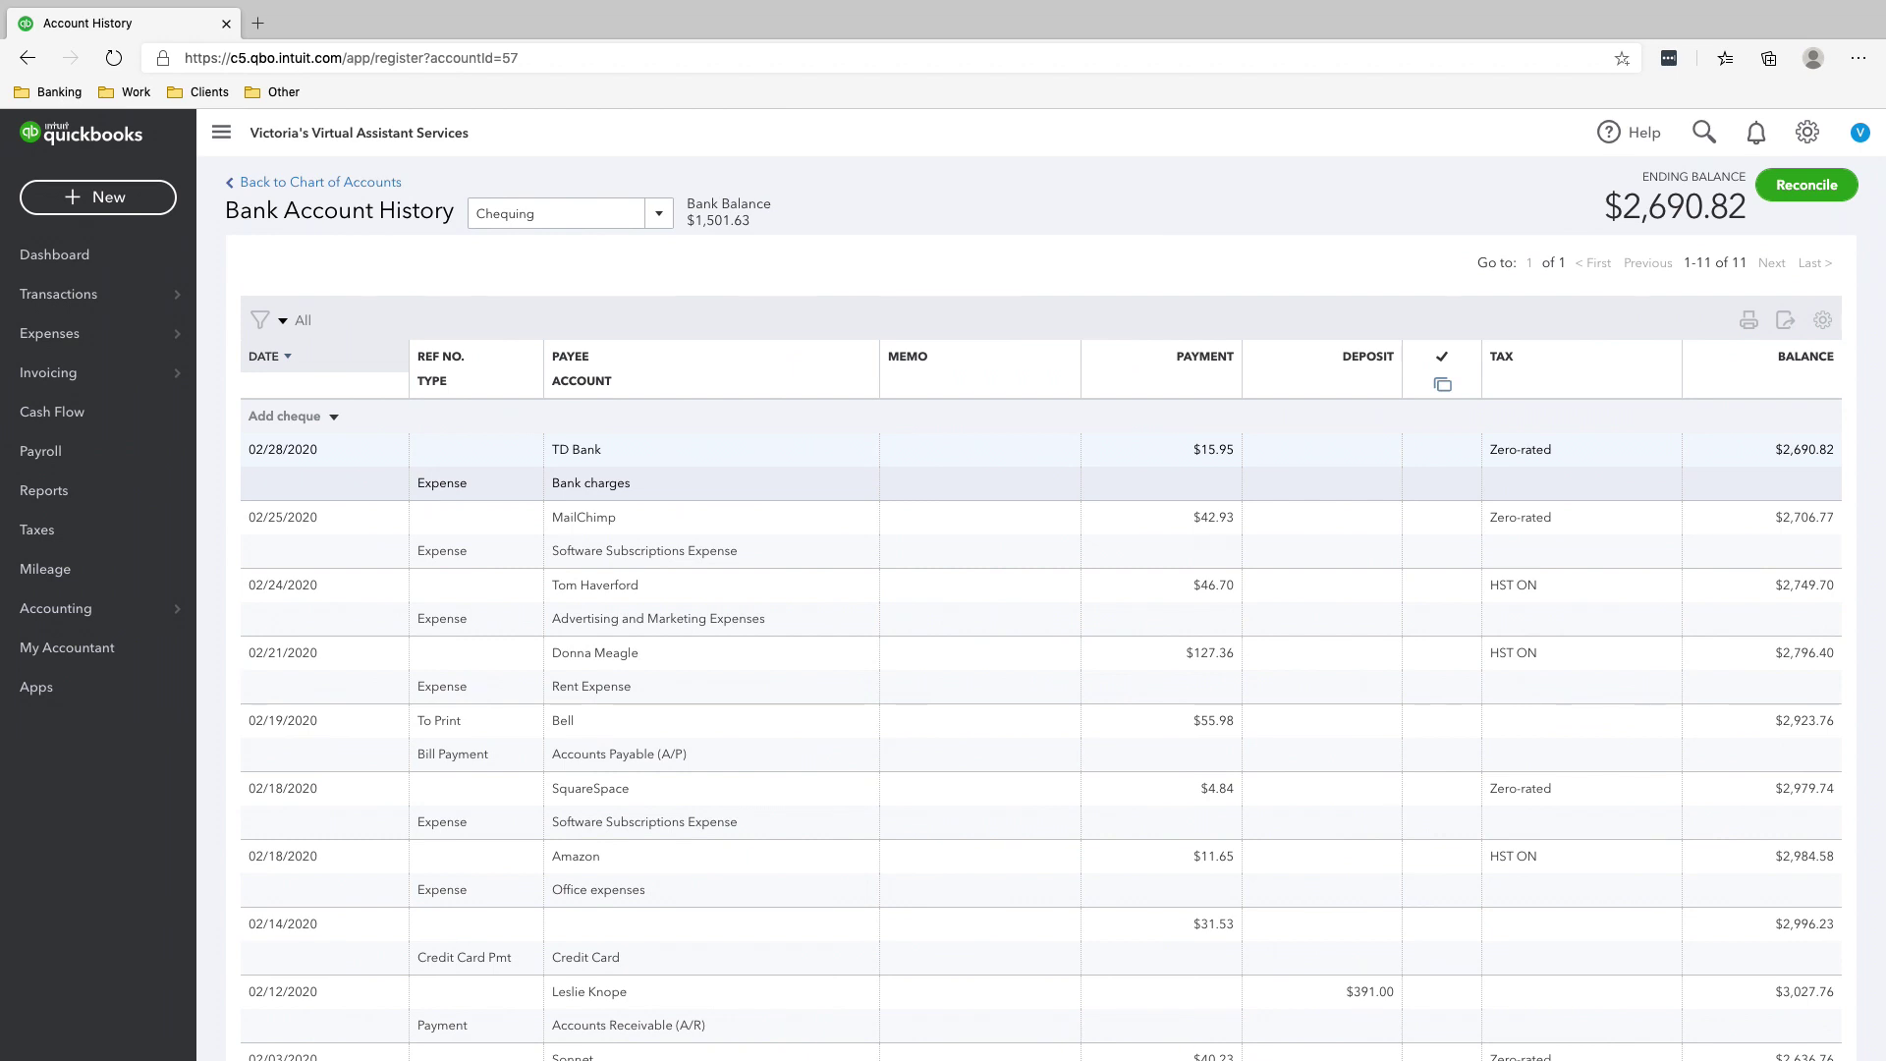
pyautogui.click(54, 255)
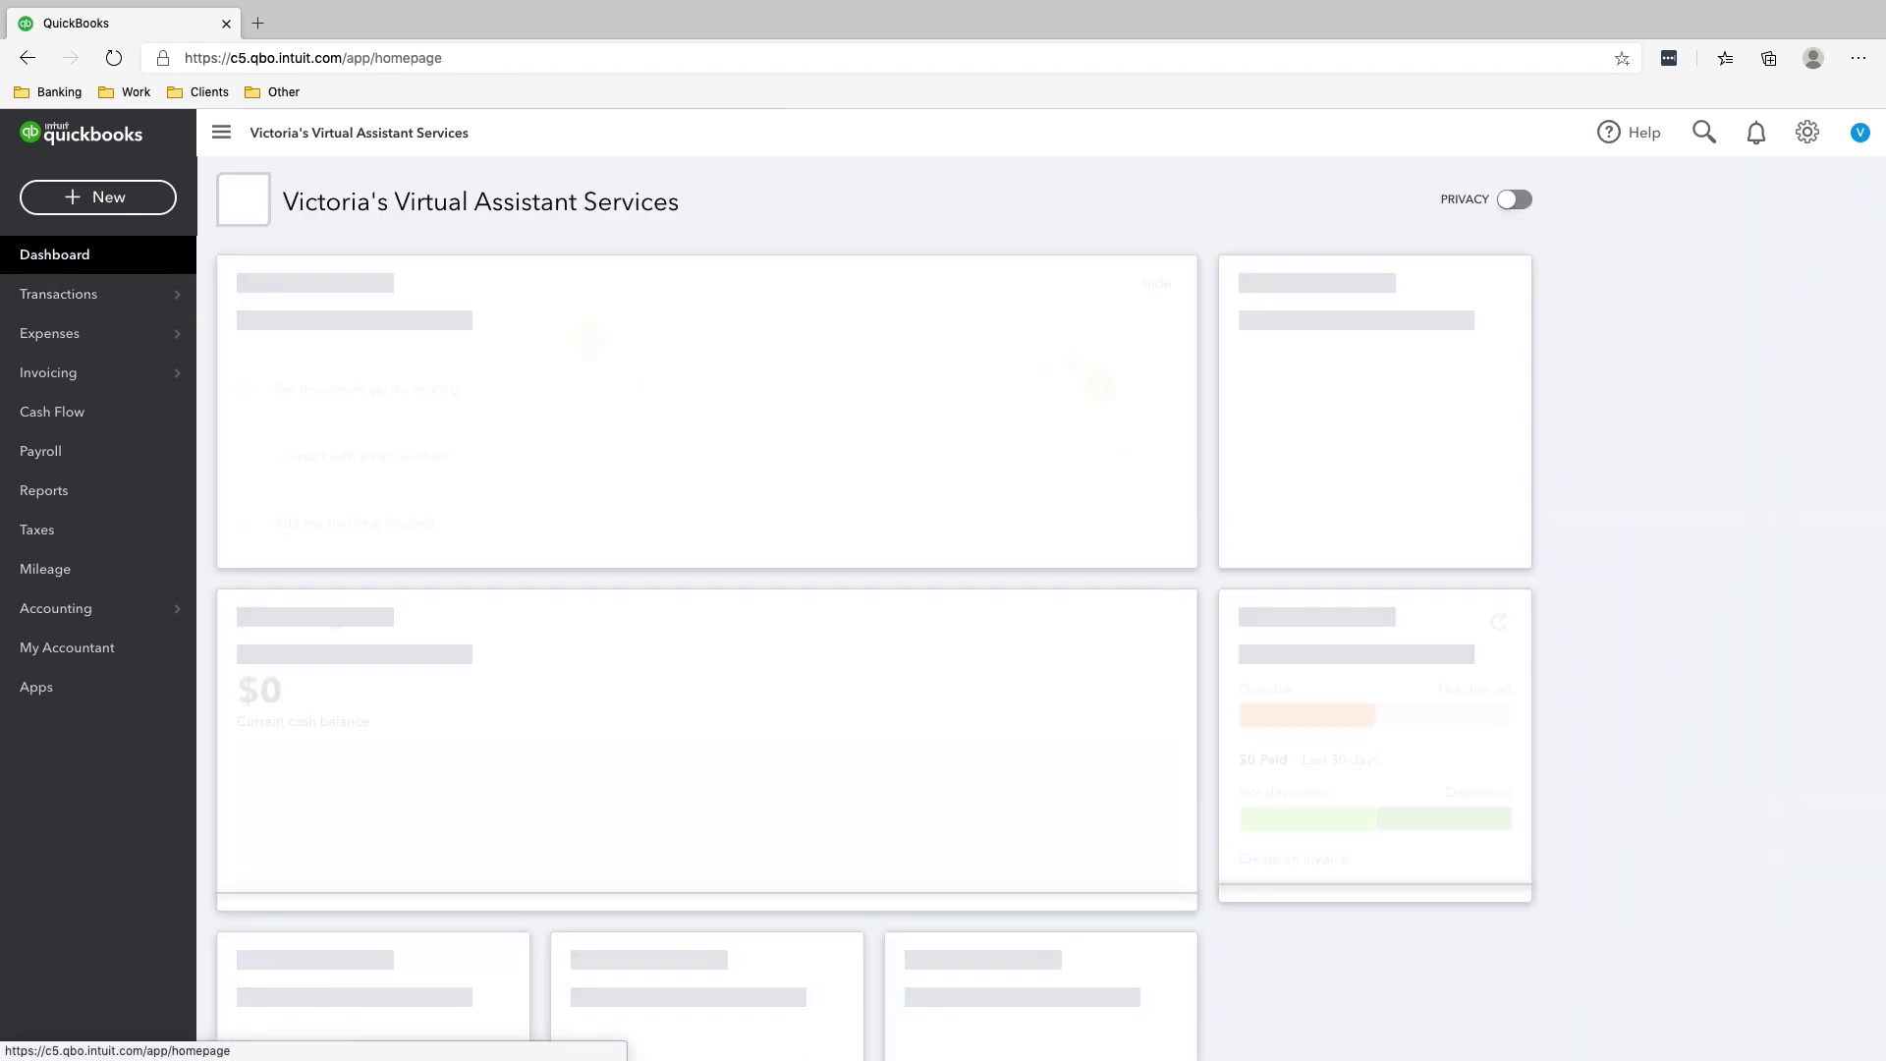